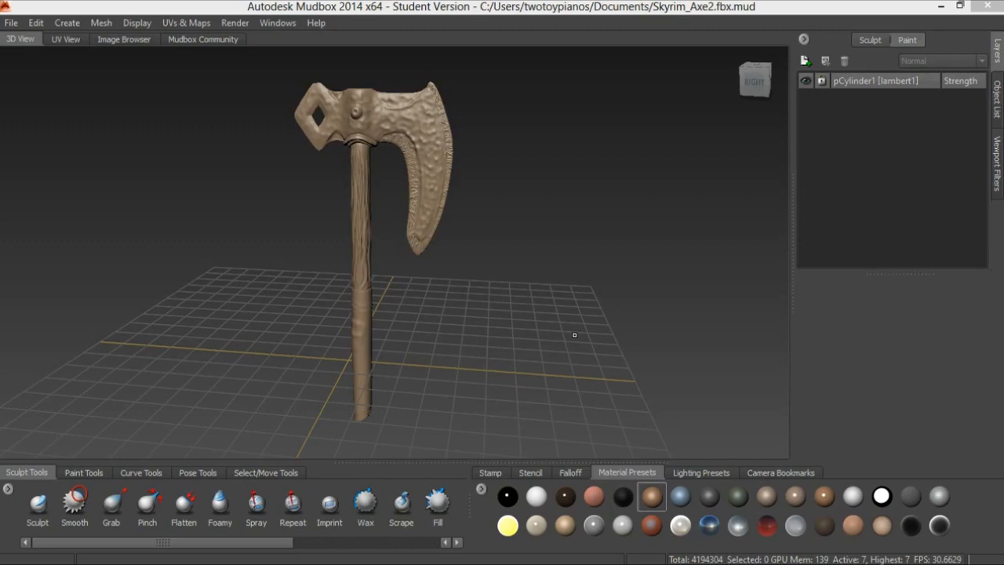
- Lower the axe mesh to subdivision level 0
click(188, 22)
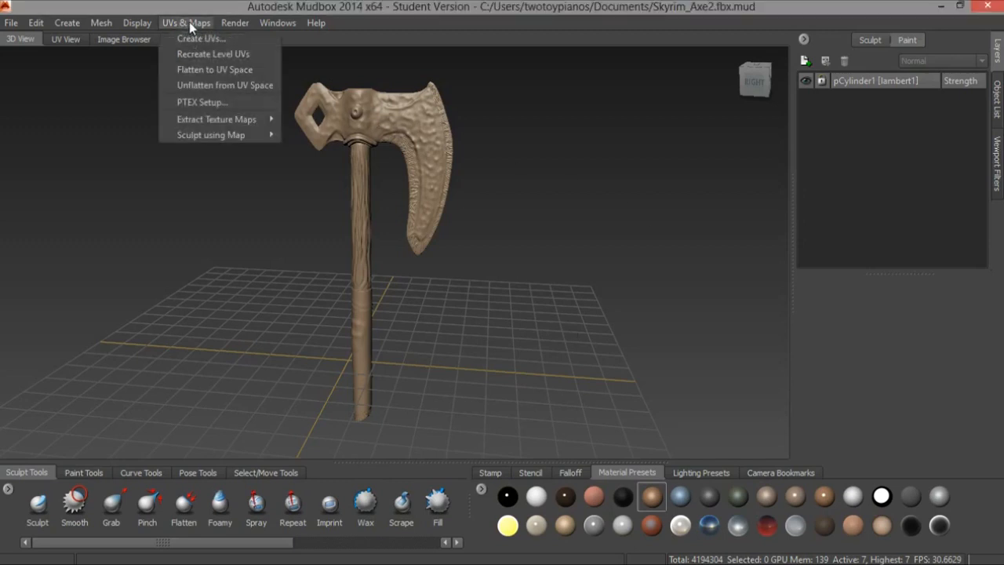
click(239, 38)
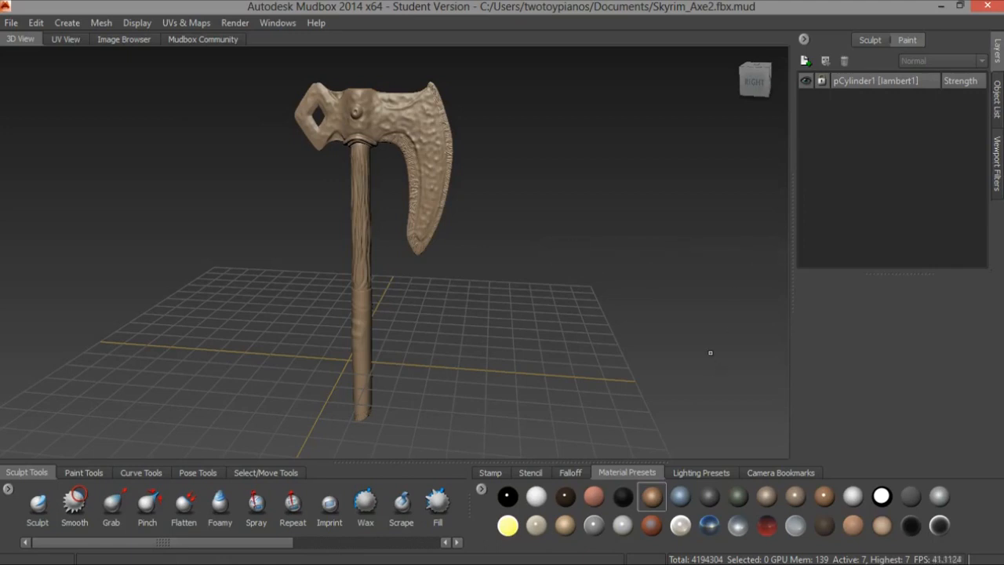
key(Page_Down)
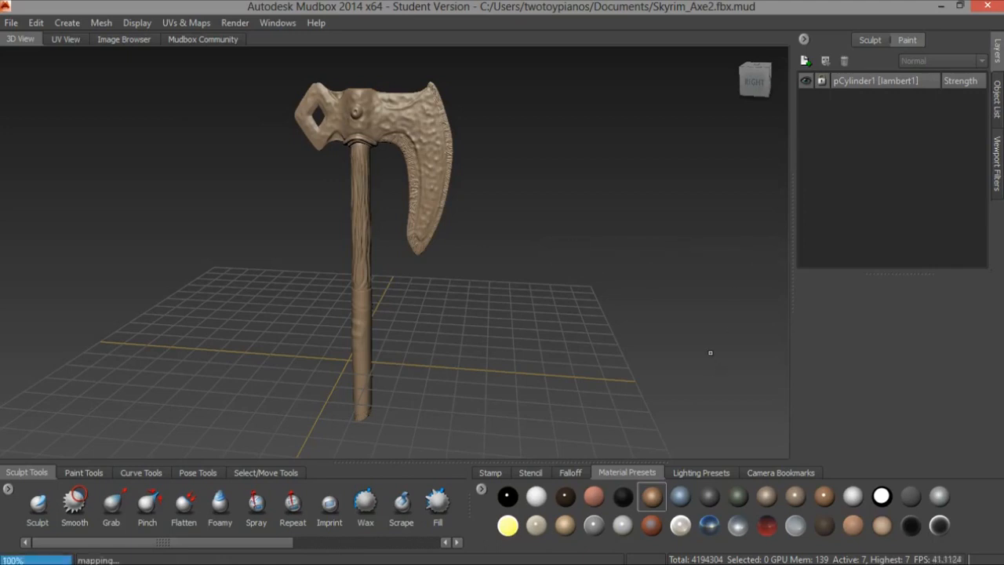
key(Page_Down)
key(Page_Down)
key(Page_Down)
key(Page_Down)
key(Page_Down)
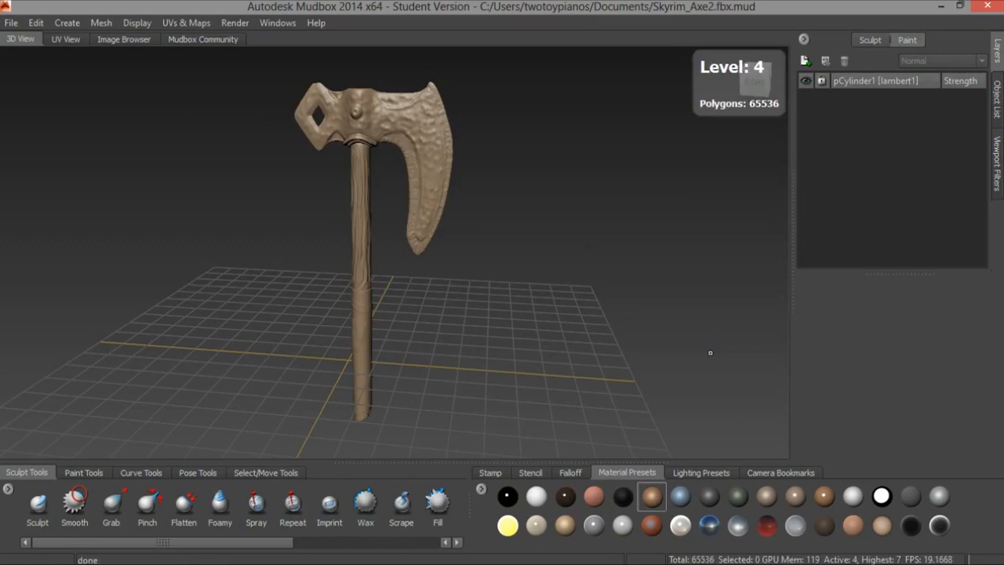
key(Page_Down)
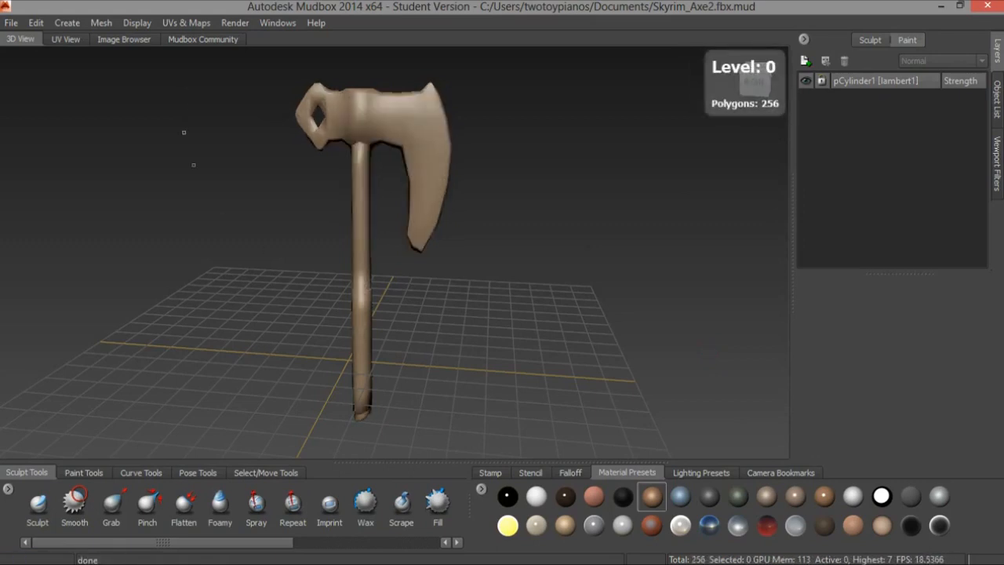
- Create new UVs on 1 tile for the axe, replacing the existing ones, and check their layout in the UV view
click(196, 26)
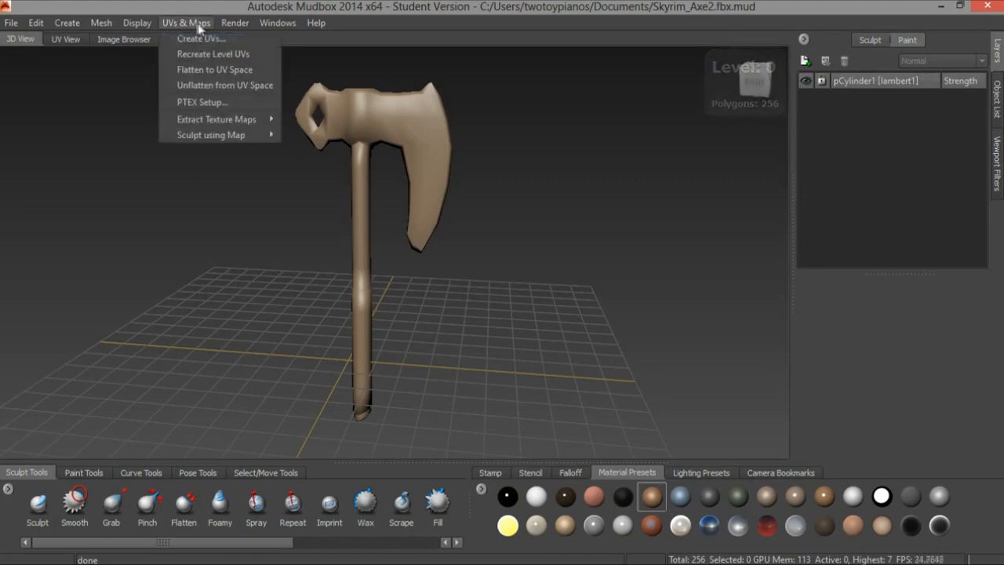
click(202, 38)
drag(457, 235, 406, 225)
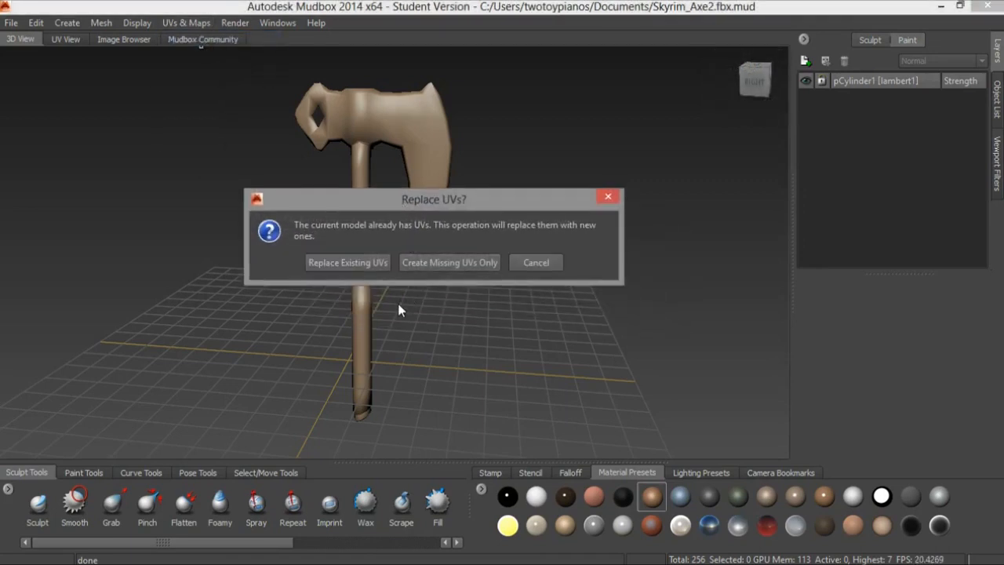
click(352, 265)
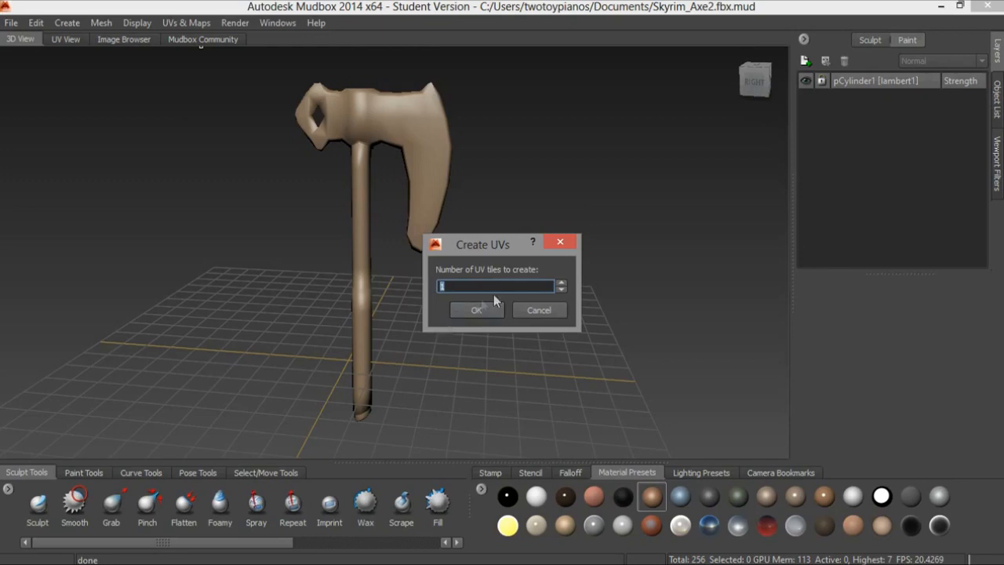
click(476, 310)
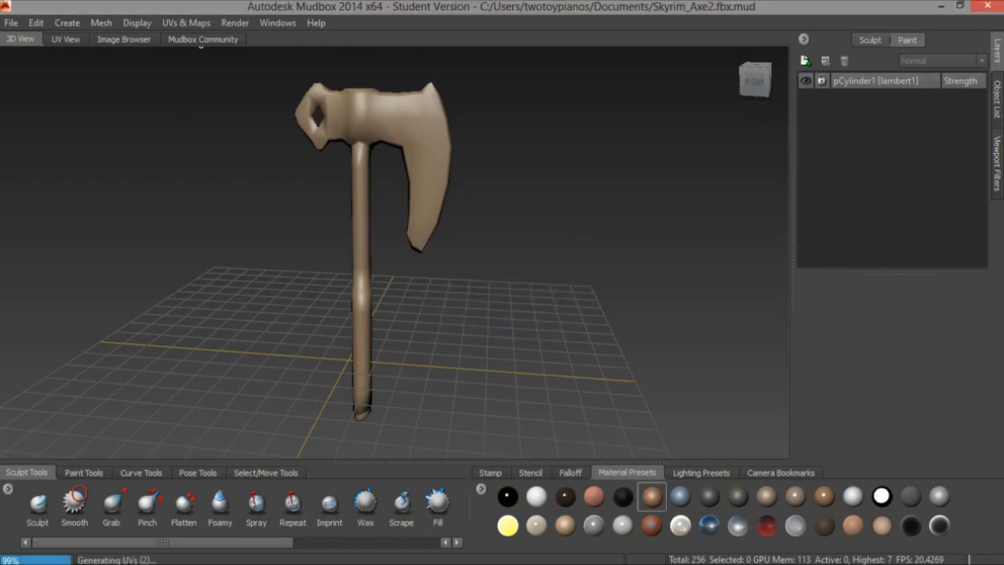
click(65, 39)
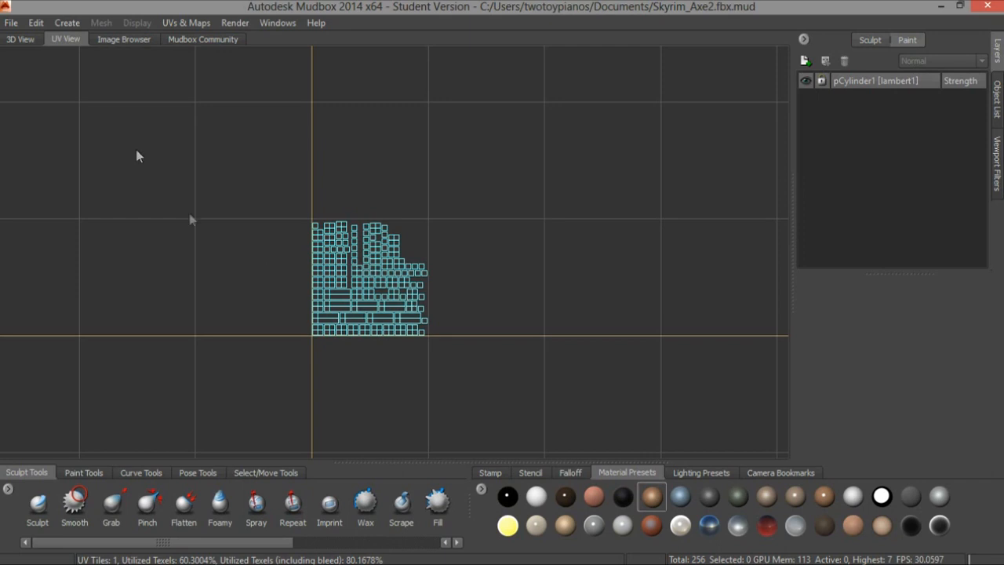
click(26, 42)
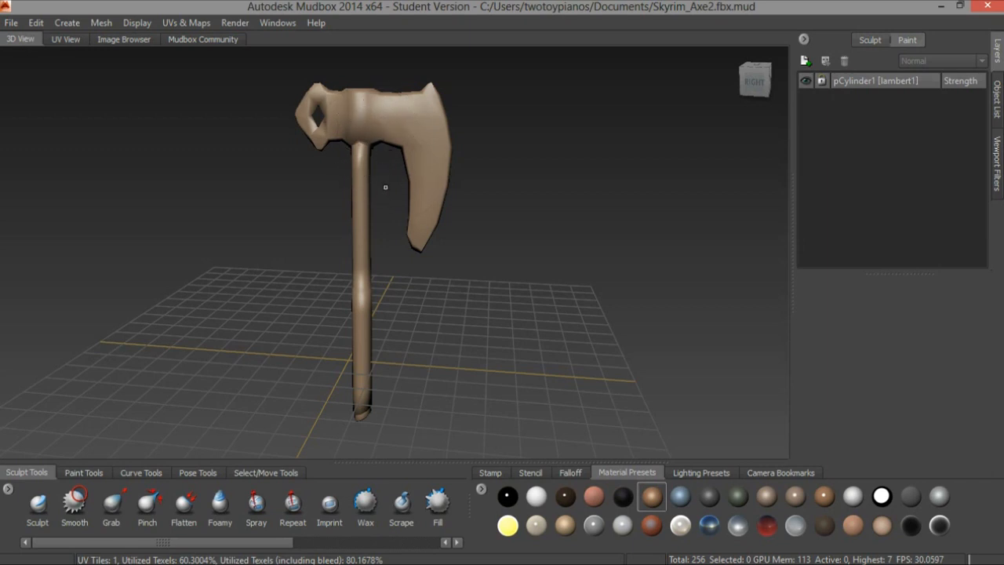
- Raise the axe mesh back to its highest subdivision level, 7
alt+drag(378, 149, 468, 209)
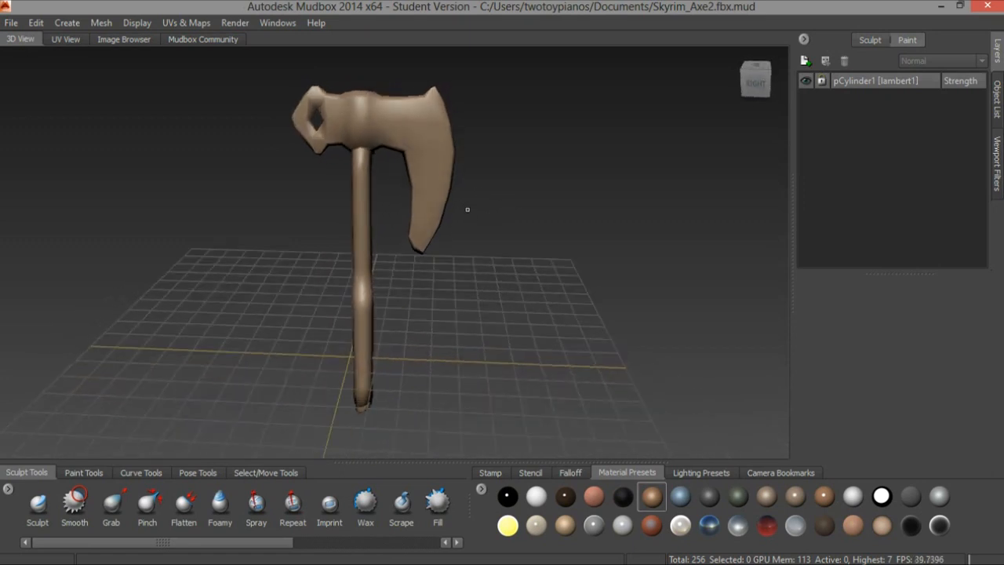
key(shift+d)
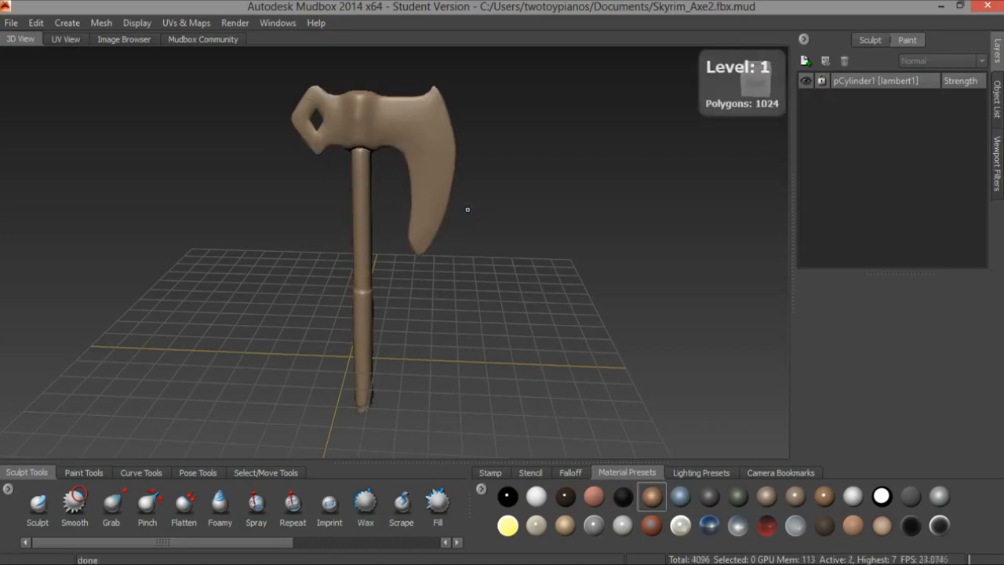
key(shift+d)
key(shift+d)
key(shift+d)
key(shift+d)
key(shift+d)
key(shift+d)
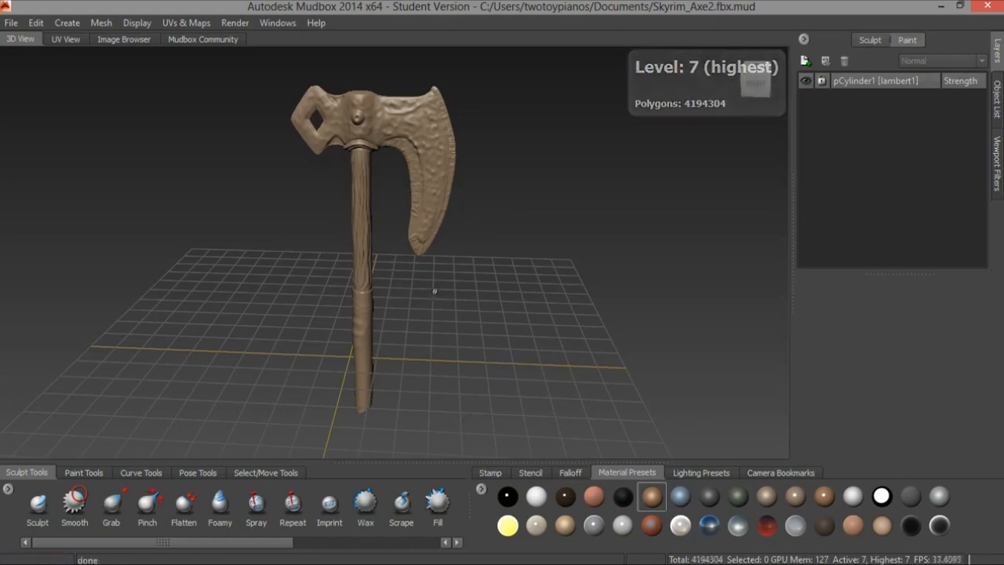
- Choose the Paint Brush and create a Diffuse paint layer named Color, size 2048, saved as TIFF [8 bit, RGBA]
click(84, 473)
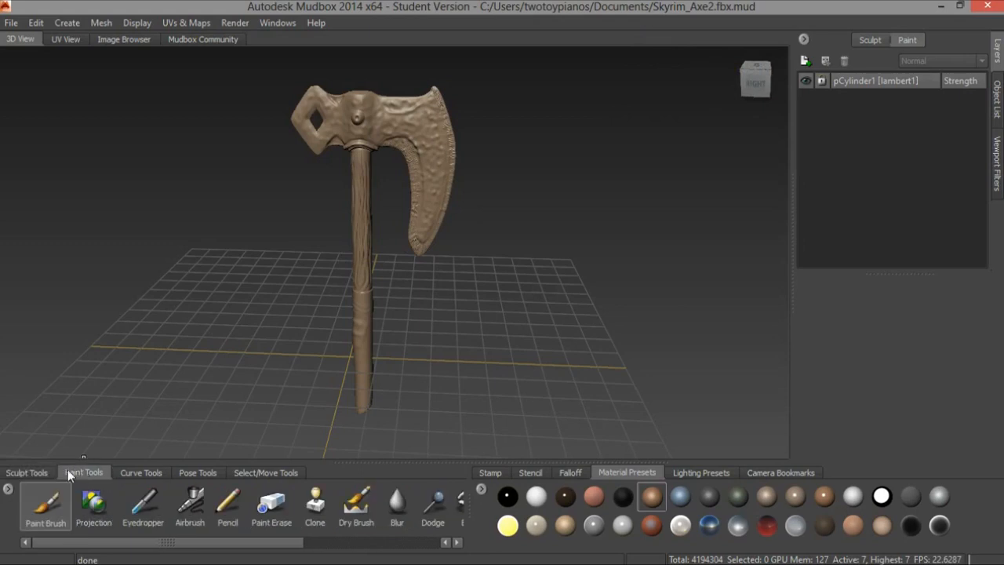
click(47, 510)
click(870, 41)
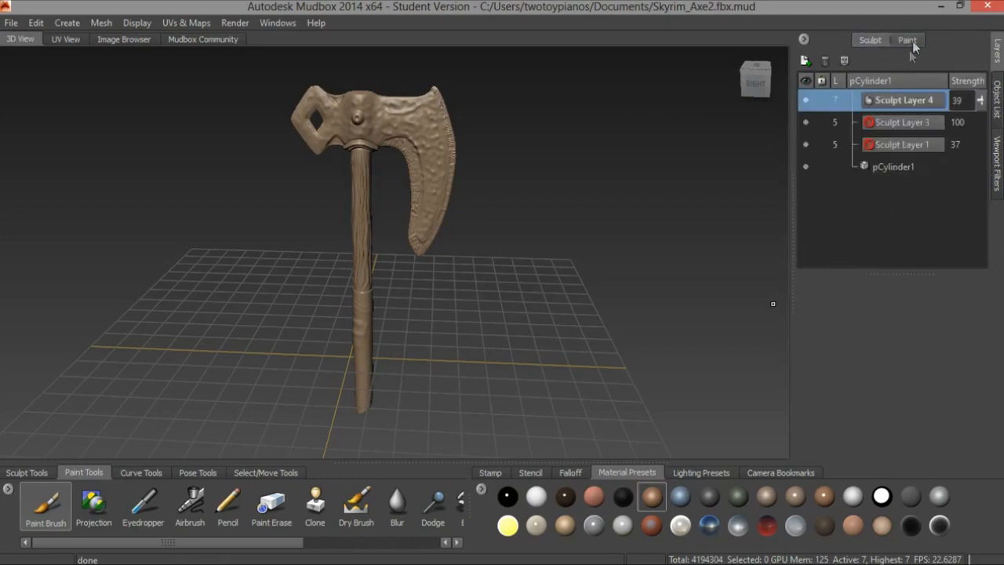
click(908, 40)
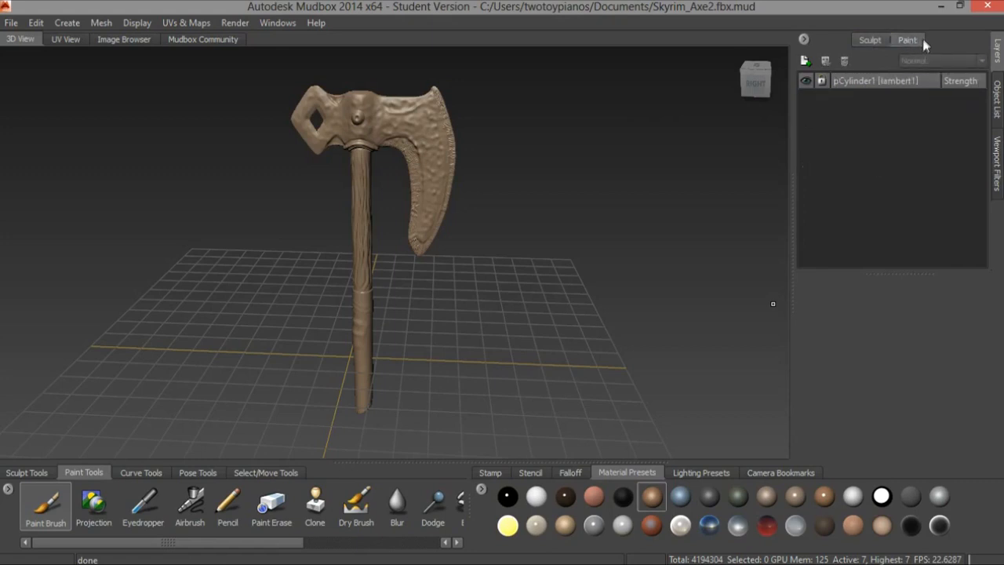
click(805, 61)
drag(506, 246, 367, 222)
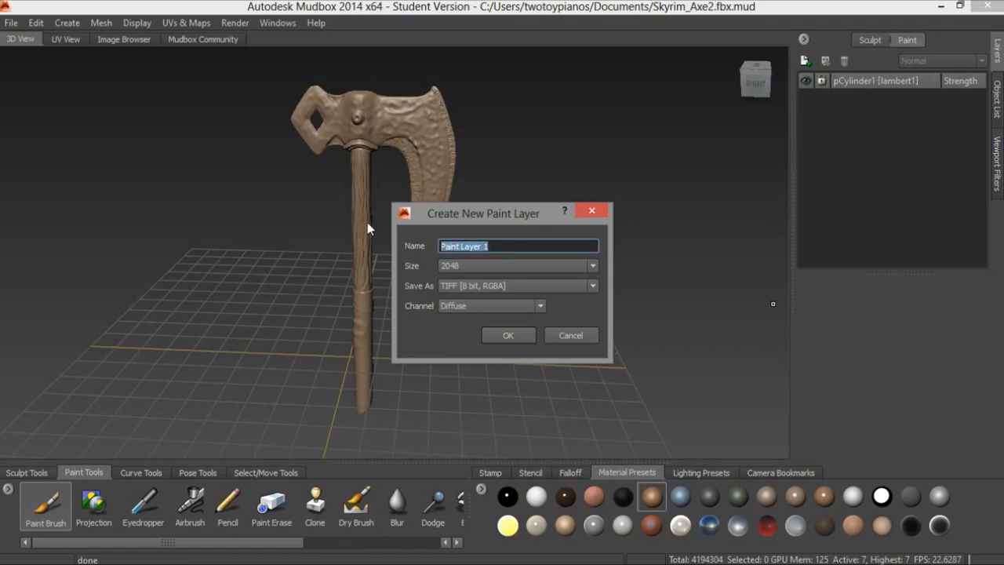
text(Color)
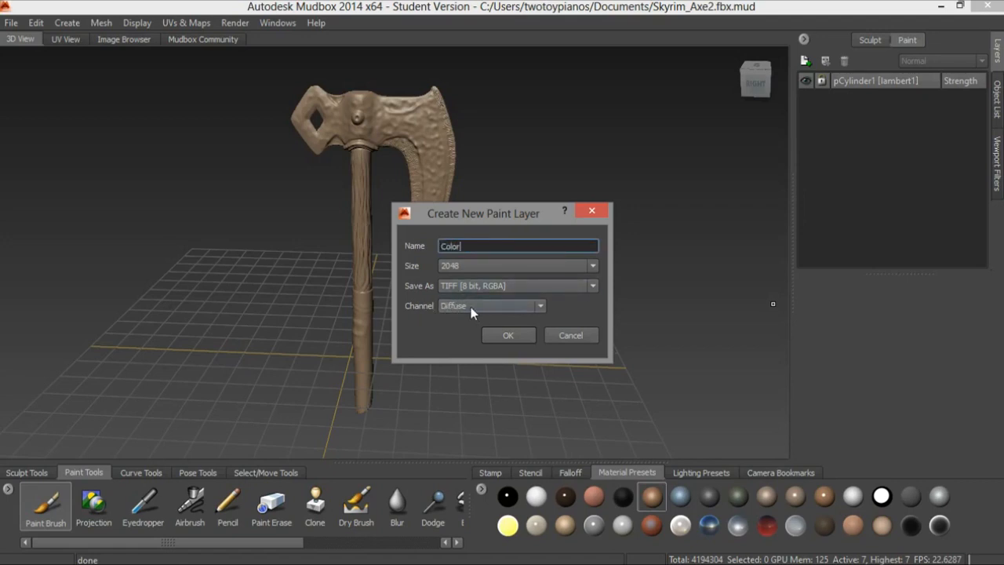
click(513, 336)
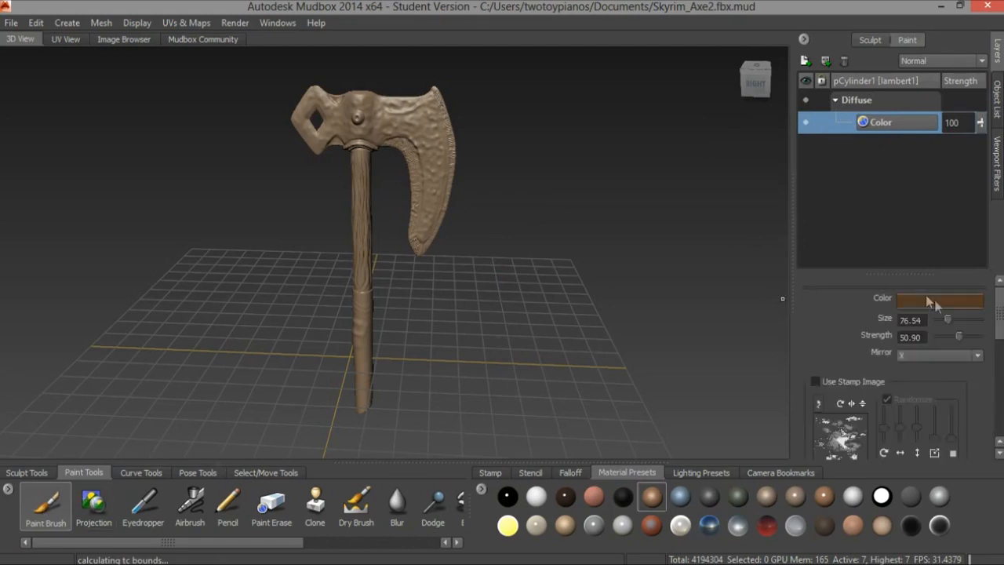
- Set the brush colour to a saturated medium-dark brown and paint the wooden shaft between the axe head and the grip
click(938, 301)
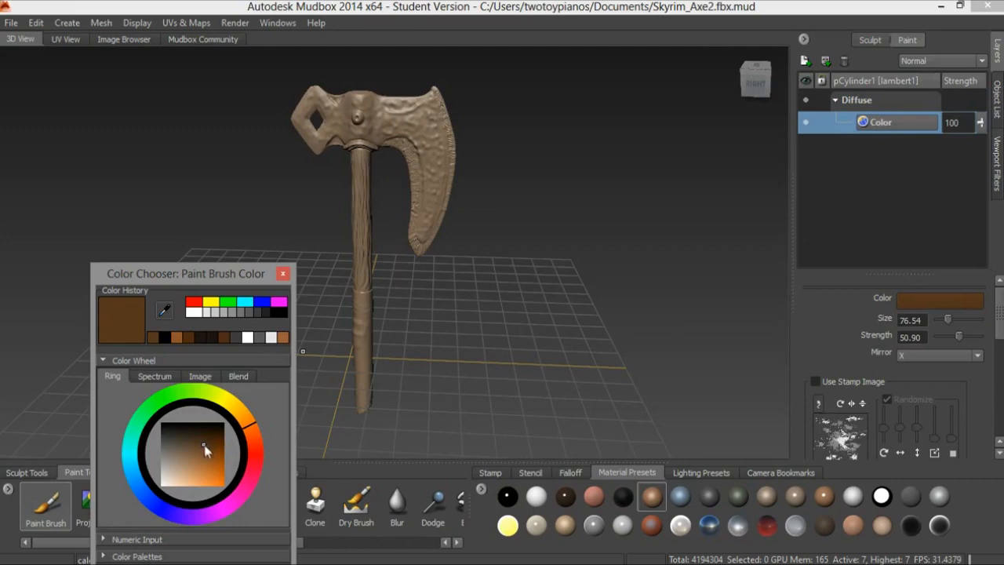
click(202, 440)
click(207, 447)
click(283, 273)
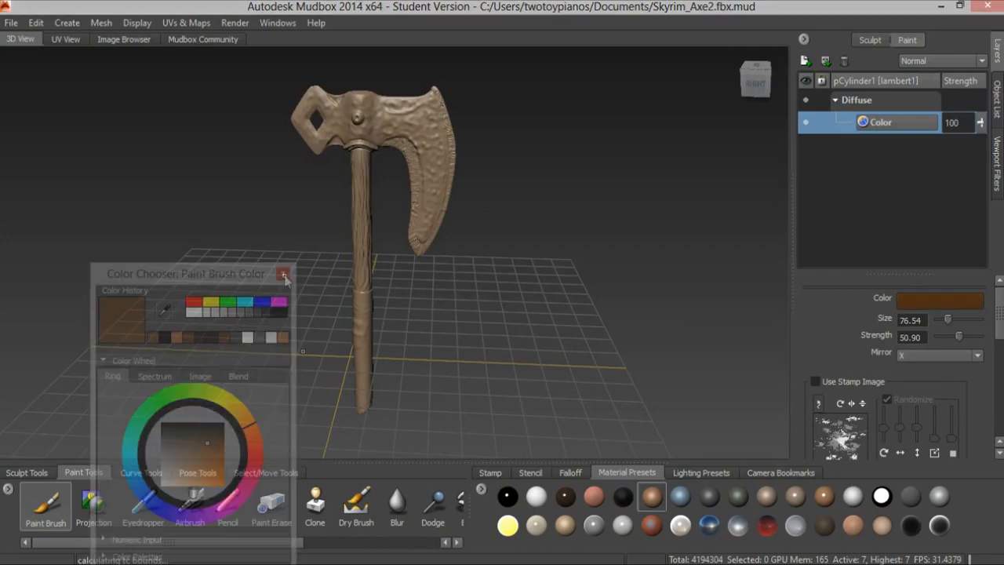
alt+right_drag(262, 313, 478, 312)
alt+right_drag(526, 207, 536, 205)
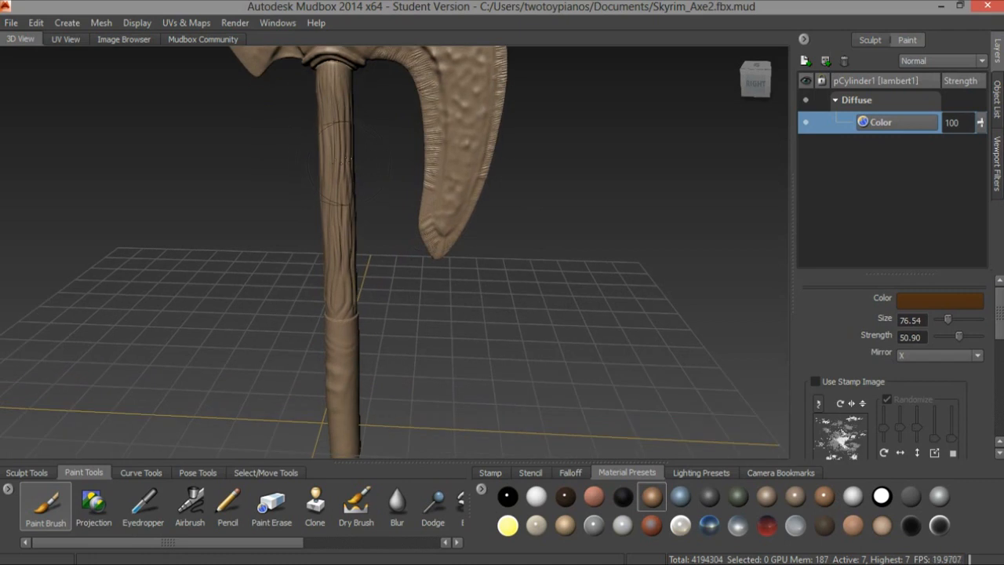
mouse_move(330, 163)
mouse_down()
mouse_move(318, 187)
mouse_move(345, 212)
mouse_move(329, 121)
mouse_move(343, 104)
mouse_move(336, 87)
mouse_move(339, 266)
mouse_move(317, 231)
mouse_up()
drag(345, 224, 347, 281)
mouse_move(323, 194)
alt+mouse_down()
mouse_move(384, 150)
mouse_move(395, 160)
mouse_move(386, 165)
mouse_move(541, 177)
alt+mouse_up()
drag(372, 160, 381, 157)
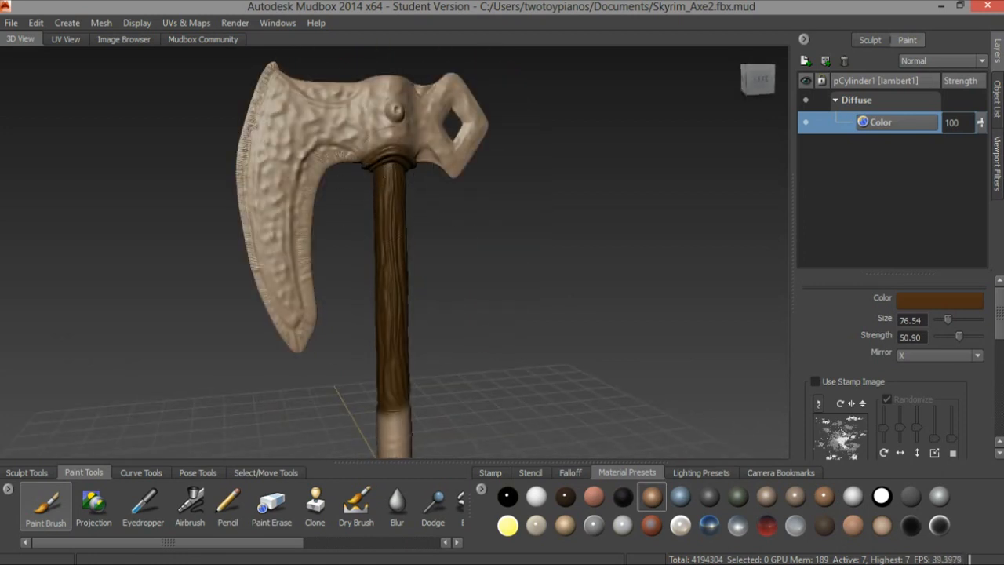
- Paint the wooden butt end below the grip in the same brown and inspect it from several sides
alt+drag(462, 266, 412, 231)
drag(388, 398, 392, 371)
alt+drag(393, 353, 490, 385)
alt+drag(362, 357, 434, 391)
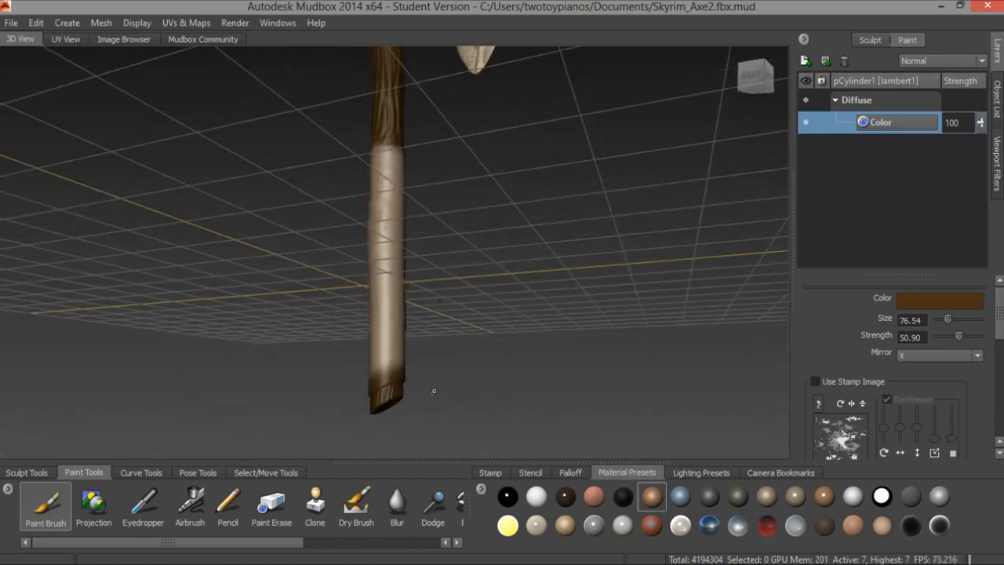
alt+drag(388, 366, 416, 401)
mouse_move(515, 366)
alt+mouse_down()
mouse_move(475, 330)
mouse_move(449, 244)
mouse_move(433, 289)
mouse_move(439, 298)
mouse_move(545, 259)
alt+mouse_up()
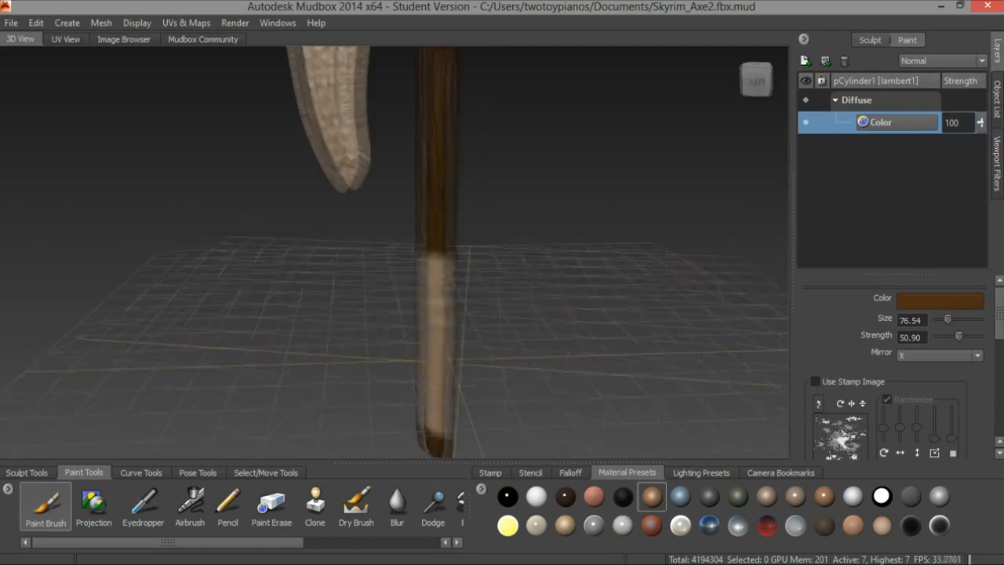
alt+middle_drag(547, 149, 553, 277)
mouse_move(553, 277)
alt+mouse_down()
mouse_move(541, 232)
mouse_move(502, 181)
alt+mouse_up()
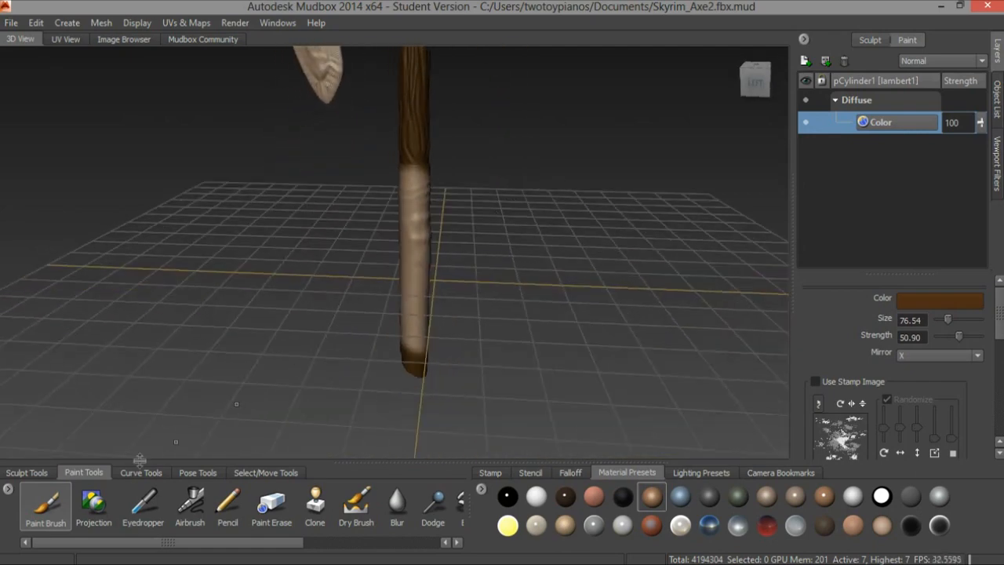
- Set the brush colour to a very dark brown and paint the handle's grip on all sides
click(898, 301)
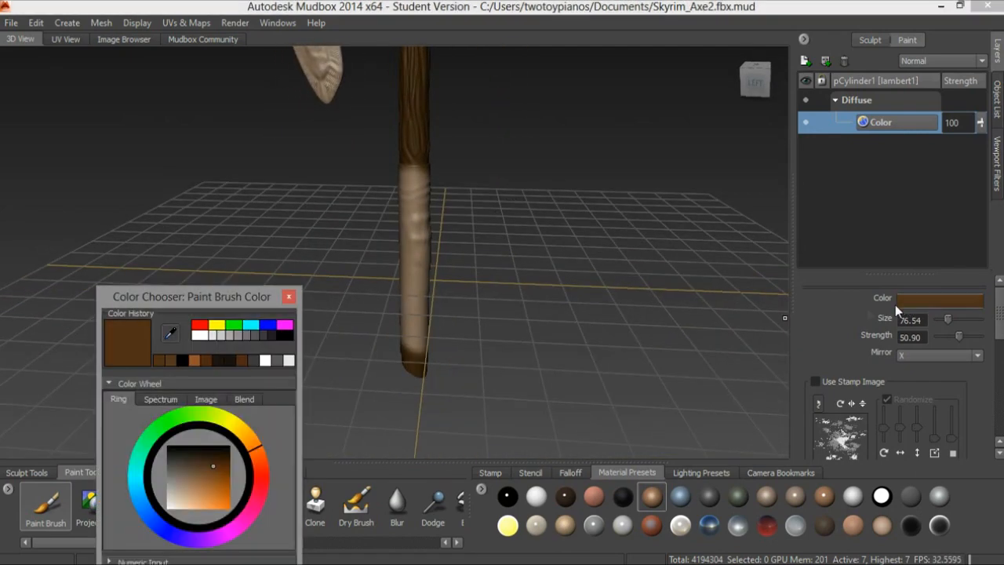
click(207, 455)
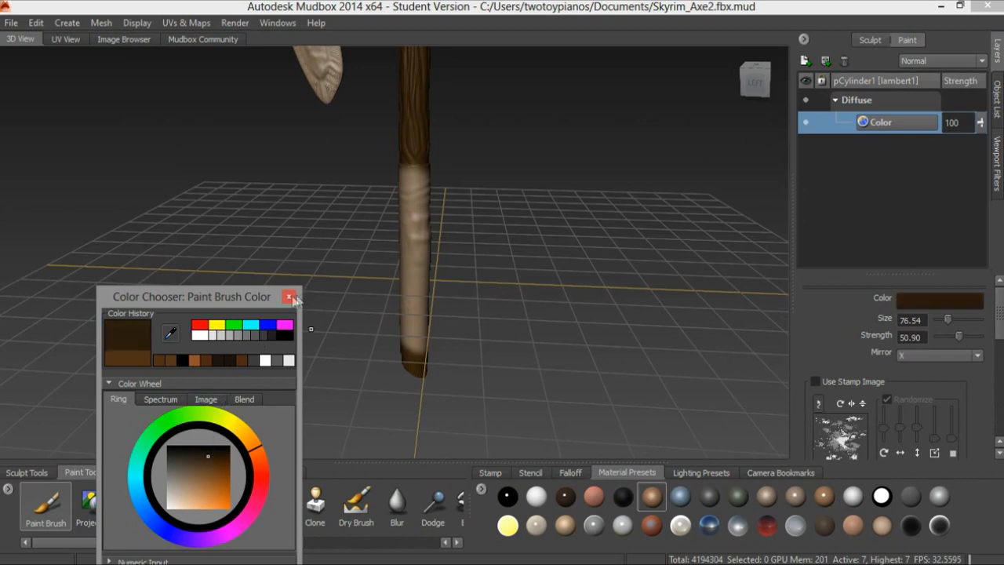
click(290, 296)
mouse_move(447, 236)
mouse_down()
mouse_move(415, 235)
mouse_move(415, 193)
mouse_up()
drag(416, 259, 413, 308)
mouse_move(502, 259)
alt+mouse_down()
mouse_move(432, 254)
mouse_move(419, 206)
alt+mouse_up()
alt+middle_drag(419, 206, 407, 186)
mouse_move(369, 244)
mouse_down()
mouse_move(377, 282)
mouse_move(361, 288)
mouse_up()
drag(376, 134, 373, 93)
alt+drag(452, 236, 400, 177)
scroll(345, 265, up, 5)
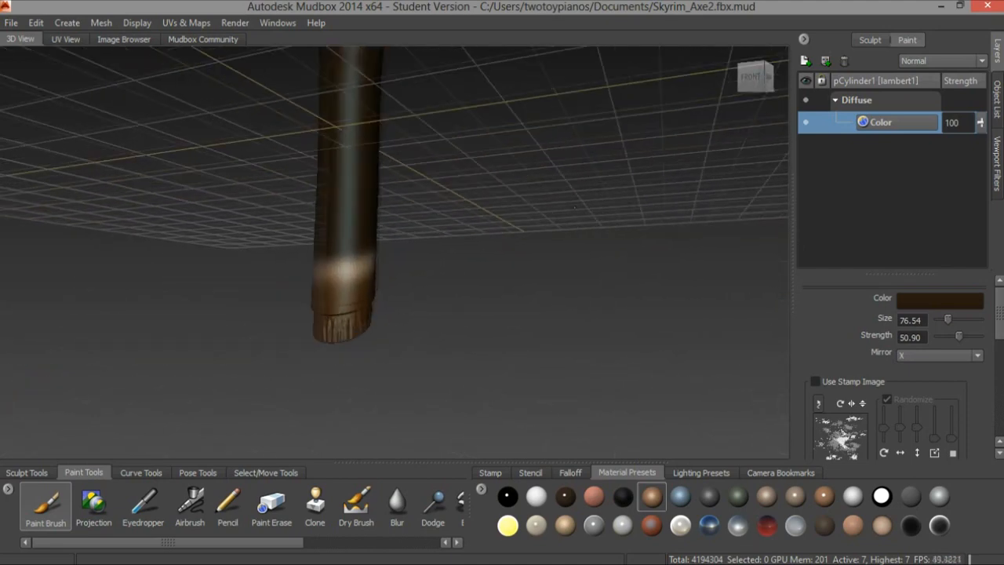
- Reduce the brush size to about 18 and fill the grip's lower edge with very dark brown all around
mouse_move(337, 251)
mouse_down()
mouse_move(314, 253)
mouse_move(335, 273)
mouse_up()
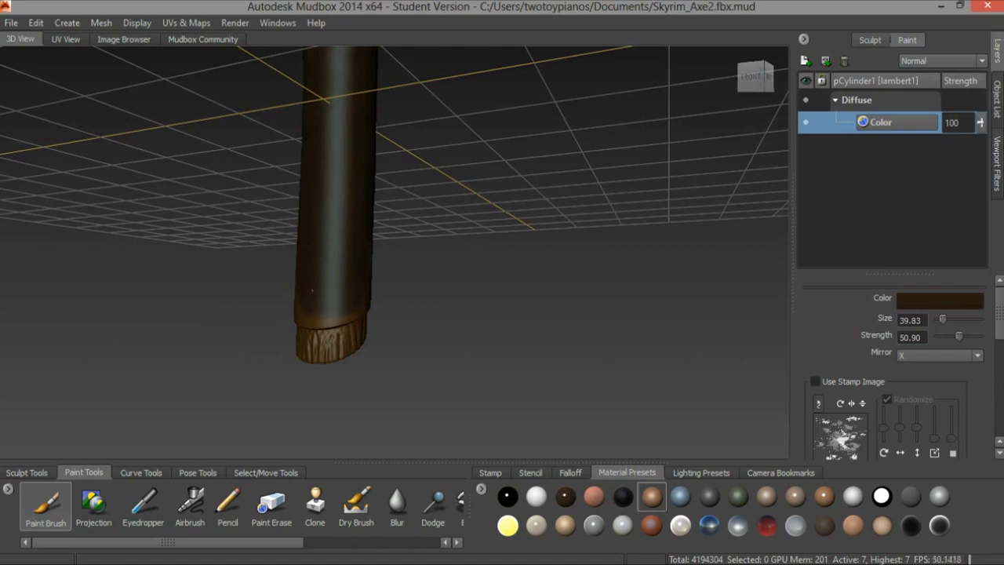
alt+drag(346, 274, 235, 314)
drag(368, 210, 365, 217)
mouse_move(464, 160)
alt+mouse_down()
mouse_move(428, 129)
mouse_move(353, 113)
alt+mouse_up()
mouse_move(510, 196)
mouse_down()
mouse_move(455, 207)
mouse_move(495, 206)
mouse_move(377, 176)
mouse_up()
mouse_move(496, 167)
mouse_down()
mouse_move(453, 194)
mouse_move(480, 216)
mouse_up()
mouse_move(590, 182)
alt+mouse_down()
mouse_move(353, 196)
mouse_move(378, 205)
alt+mouse_up()
drag(308, 242, 265, 266)
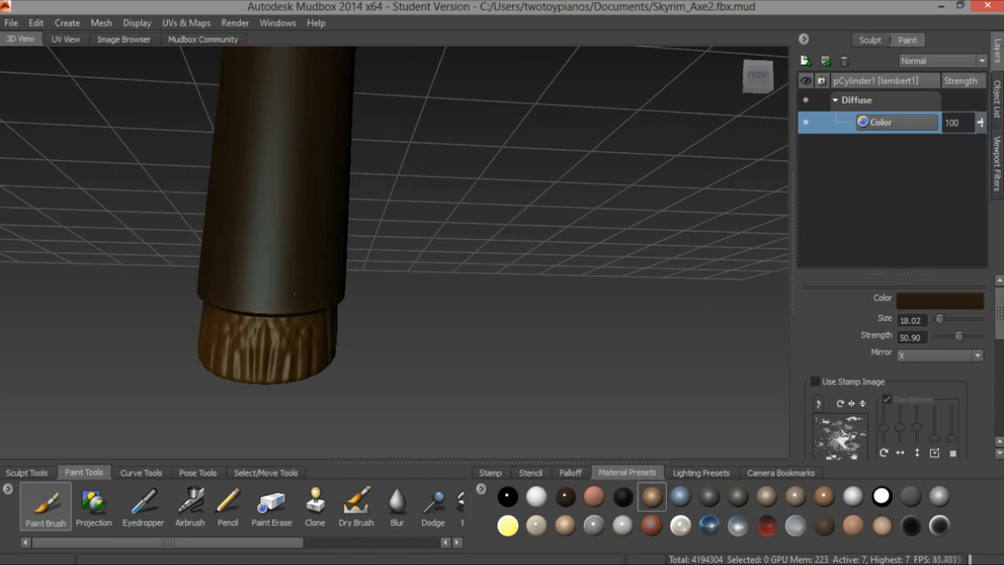
alt+drag(295, 268, 385, 277)
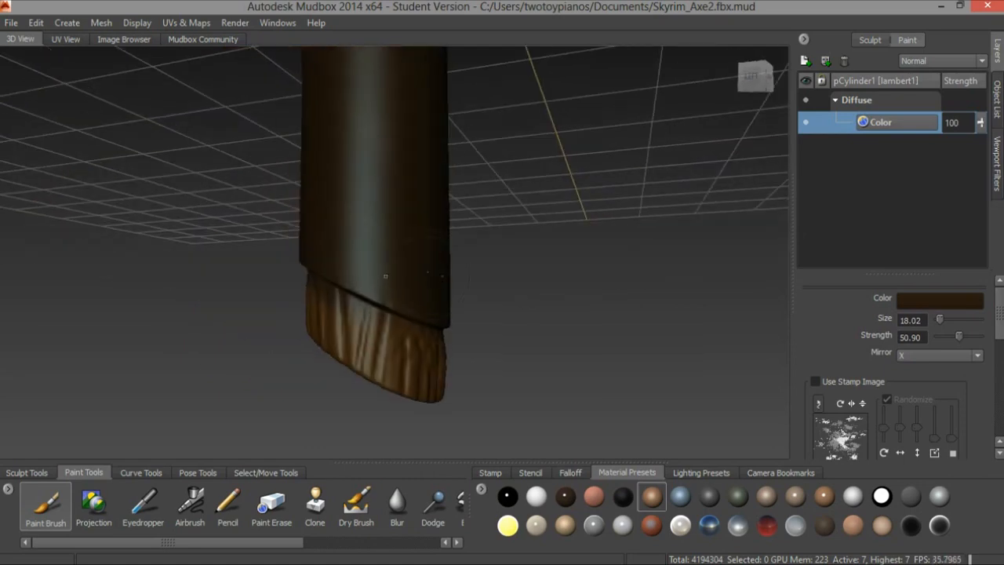
- Fill the grip's upper part and its rim below the wooden shaft with very dark brown on all sides
alt+middle_drag(504, 117, 533, 311)
alt+right_drag(533, 312, 439, 149)
alt+drag(440, 149, 399, 195)
alt+right_drag(399, 196, 447, 149)
mouse_move(454, 131)
mouse_down()
mouse_move(467, 116)
mouse_move(442, 180)
mouse_move(451, 220)
mouse_up()
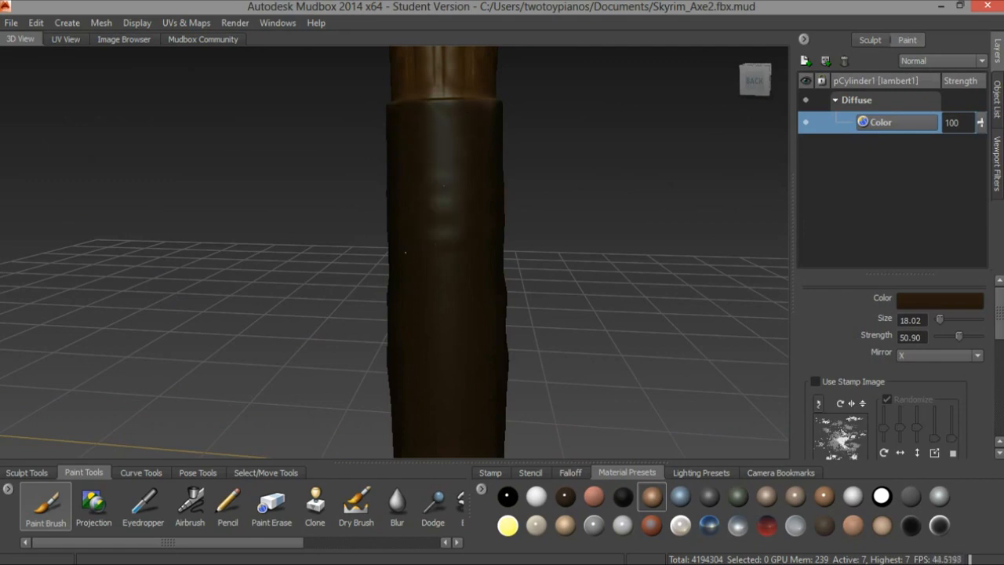
alt+drag(412, 257, 383, 244)
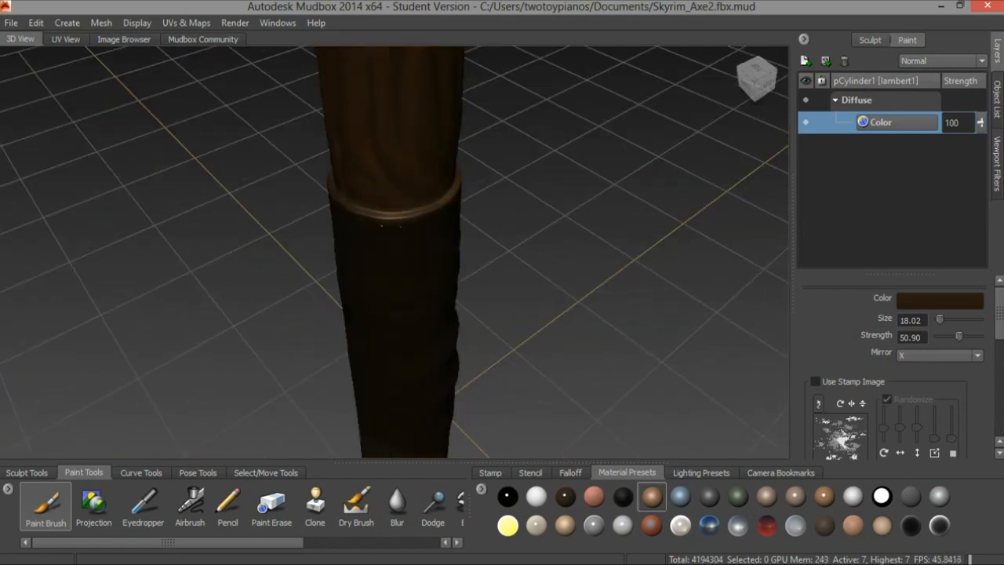
alt+drag(525, 226, 385, 116)
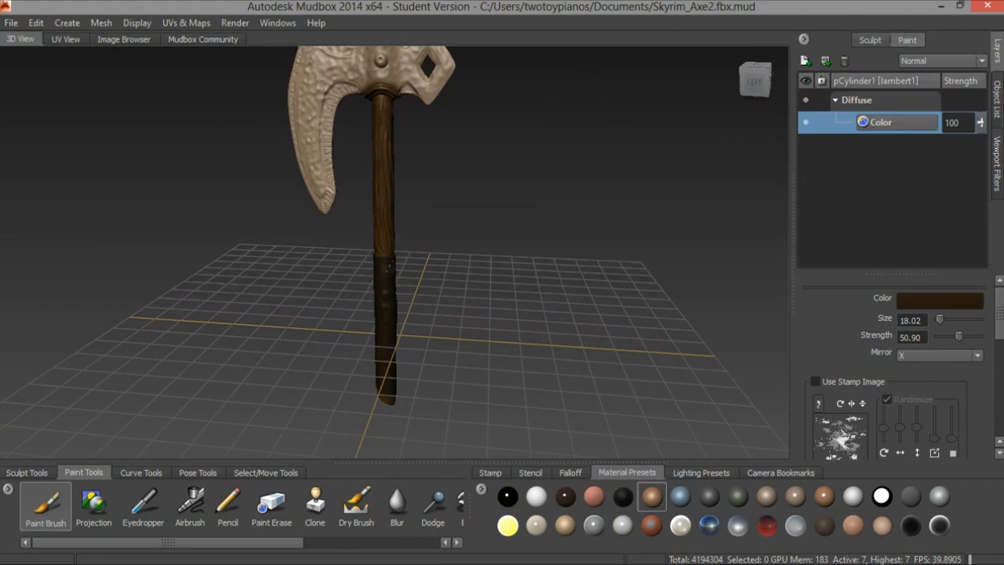
- Enlarge the brush to about 50 and check the grip's dark brown coverage from several sides
alt+drag(415, 328, 504, 280)
alt+right_drag(504, 280, 472, 280)
alt+drag(472, 280, 461, 173)
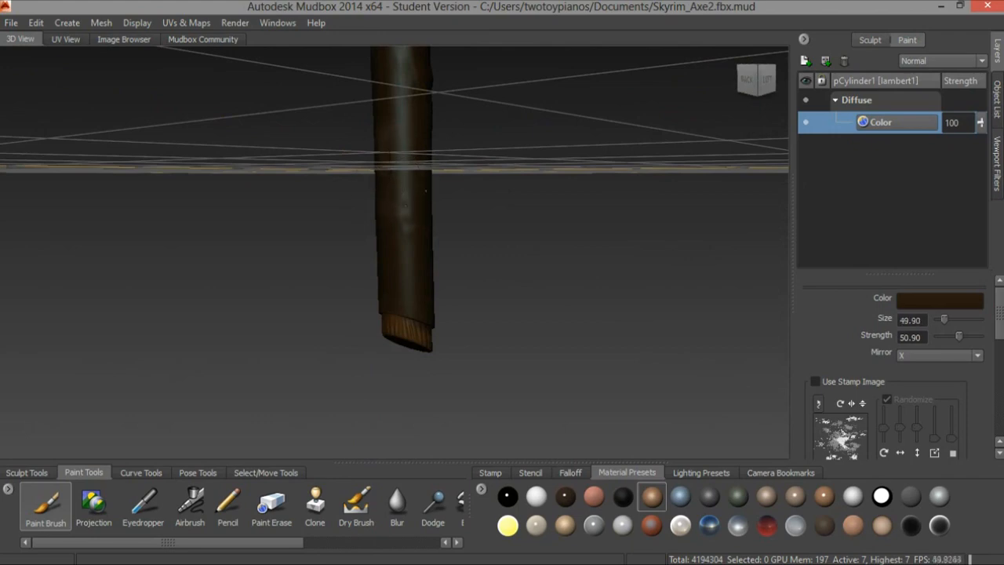
alt+drag(414, 179, 433, 149)
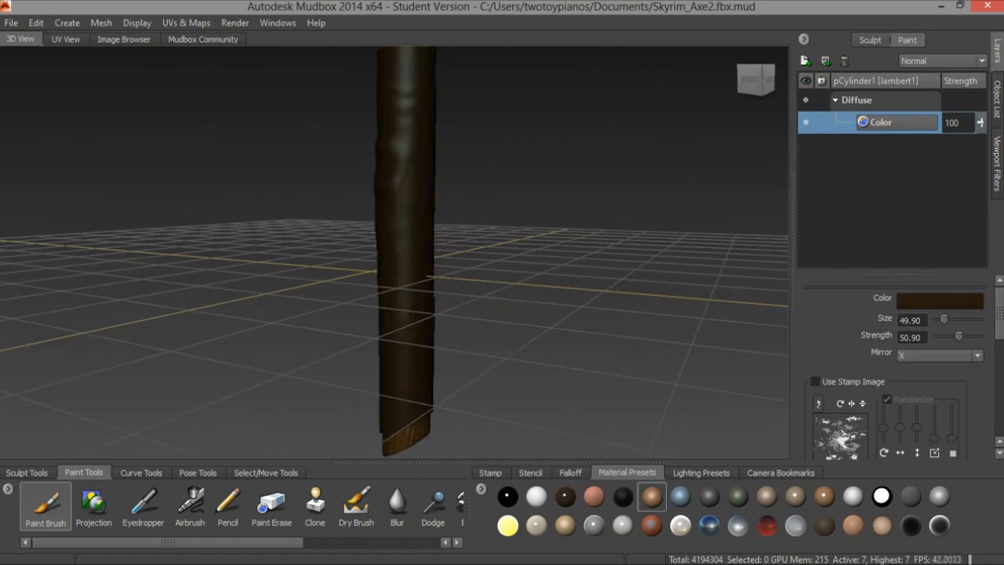
- Set the brush colour to a medium grey and paint the curved axe blade down to its tip on both sides
alt+right_drag(459, 163, 307, 173)
alt+middle_drag(502, 94, 455, 258)
alt+drag(455, 259, 447, 187)
alt+middle_drag(446, 187, 541, 218)
alt+right_drag(541, 218, 492, 196)
alt+middle_drag(492, 196, 536, 162)
alt+drag(537, 162, 544, 216)
alt+middle_drag(544, 216, 491, 213)
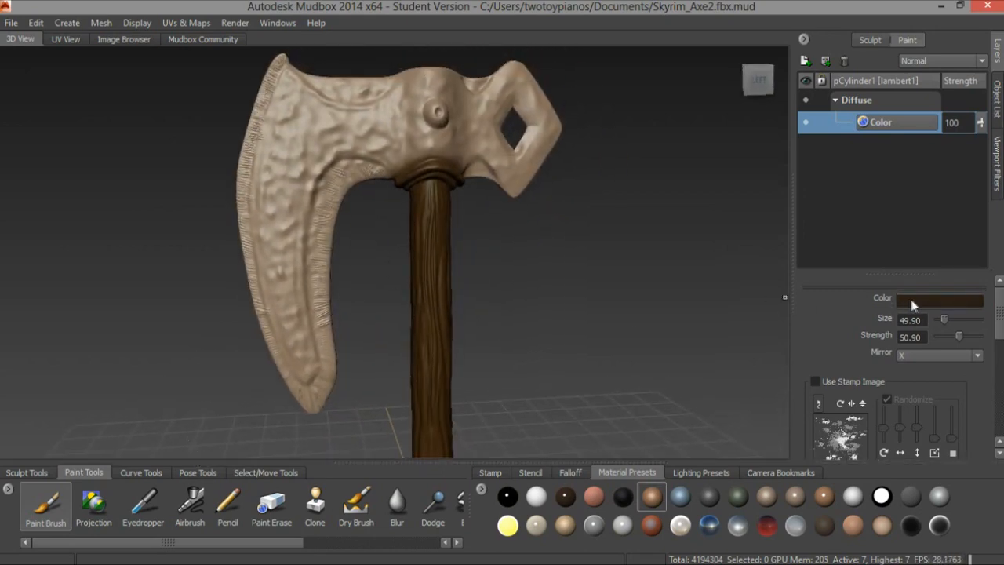
click(919, 301)
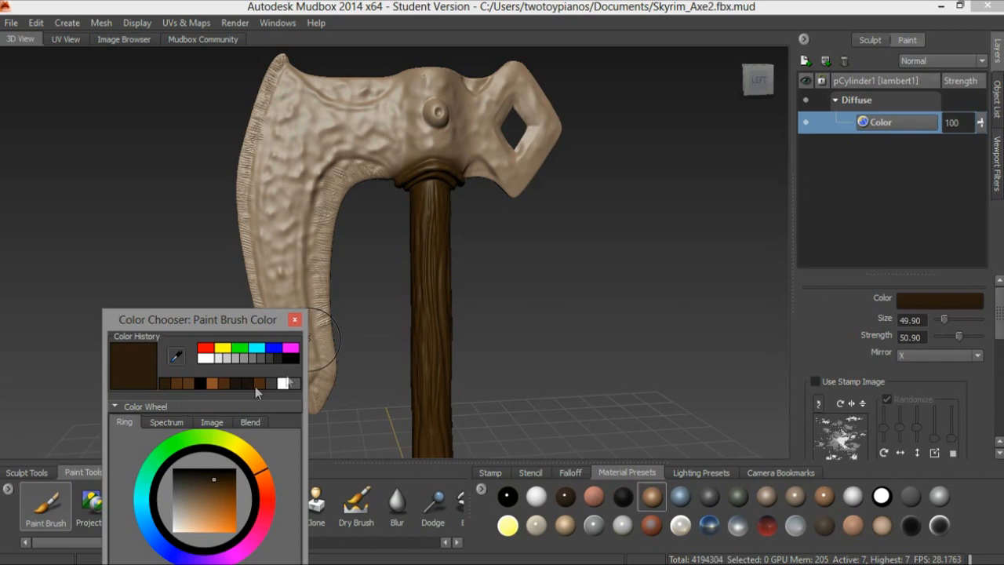
click(244, 359)
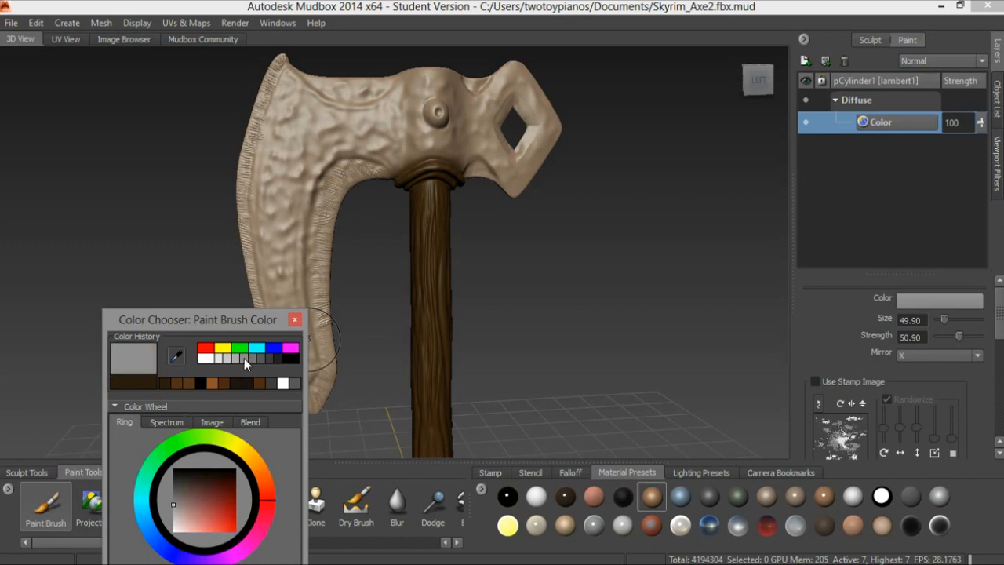
mouse_move(326, 149)
mouse_down()
mouse_move(337, 118)
mouse_move(295, 123)
mouse_move(272, 96)
mouse_move(365, 101)
mouse_up()
mouse_move(368, 118)
alt+mouse_down()
mouse_move(471, 235)
mouse_move(592, 240)
mouse_move(559, 217)
alt+mouse_up()
mouse_move(497, 191)
mouse_down()
mouse_move(532, 267)
mouse_move(498, 302)
mouse_move(476, 235)
mouse_up()
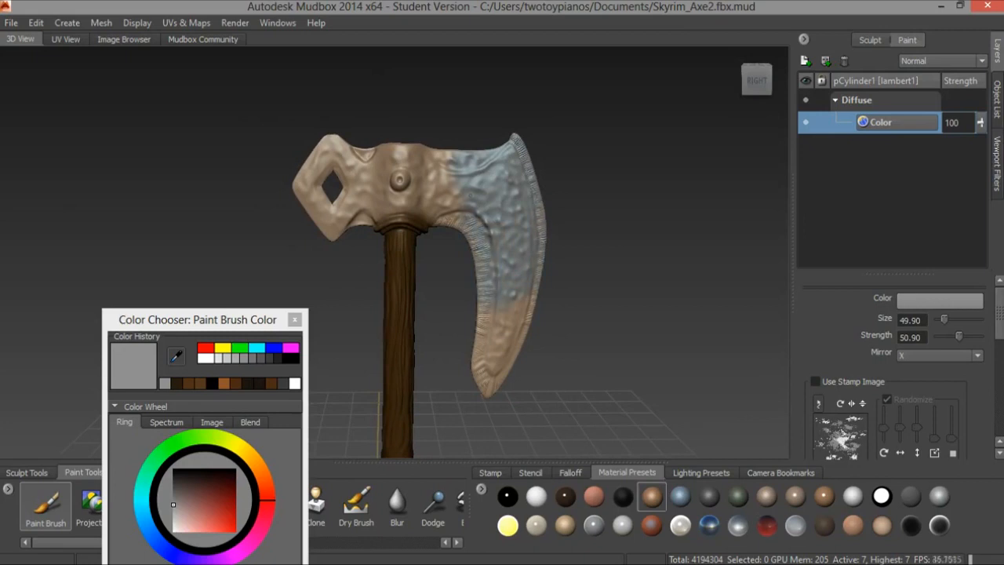
drag(490, 314, 482, 386)
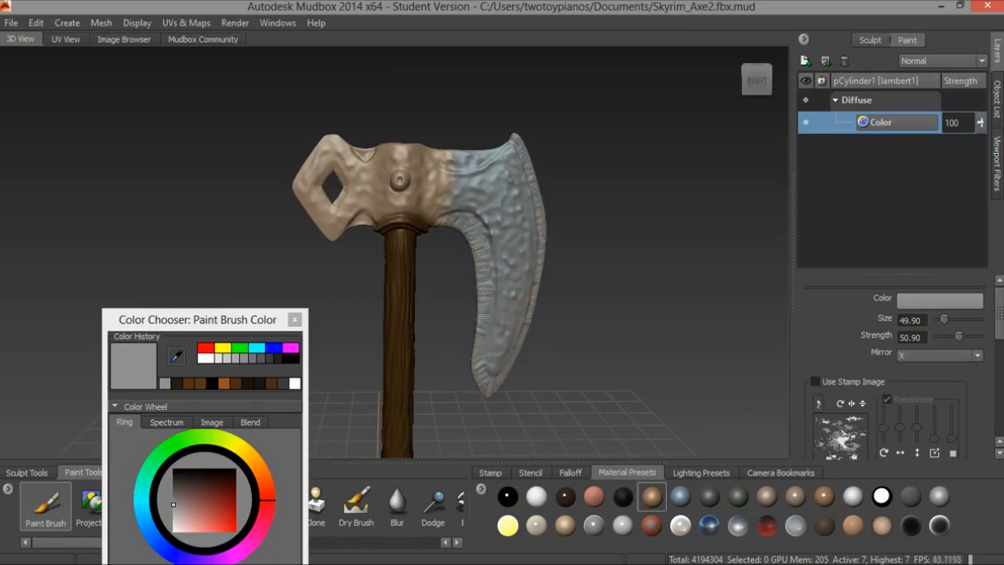
mouse_move(461, 150)
mouse_down()
mouse_move(397, 157)
mouse_move(524, 186)
mouse_up()
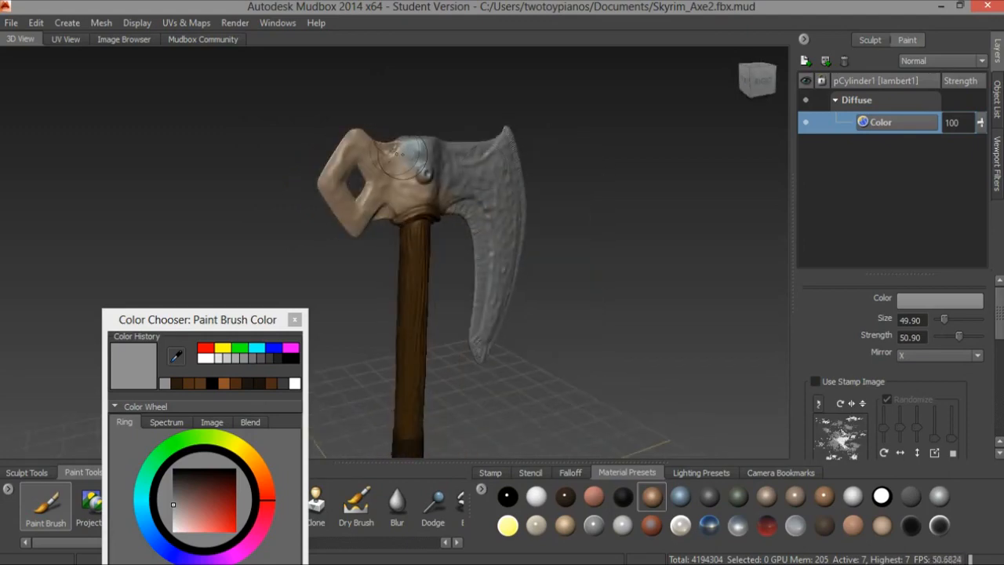
- Paint the middle of the axe head and its rear end with the diamond-shaped hole in the same grey
alt+right_drag(518, 172, 576, 147)
alt+drag(576, 146, 547, 173)
drag(419, 141, 397, 158)
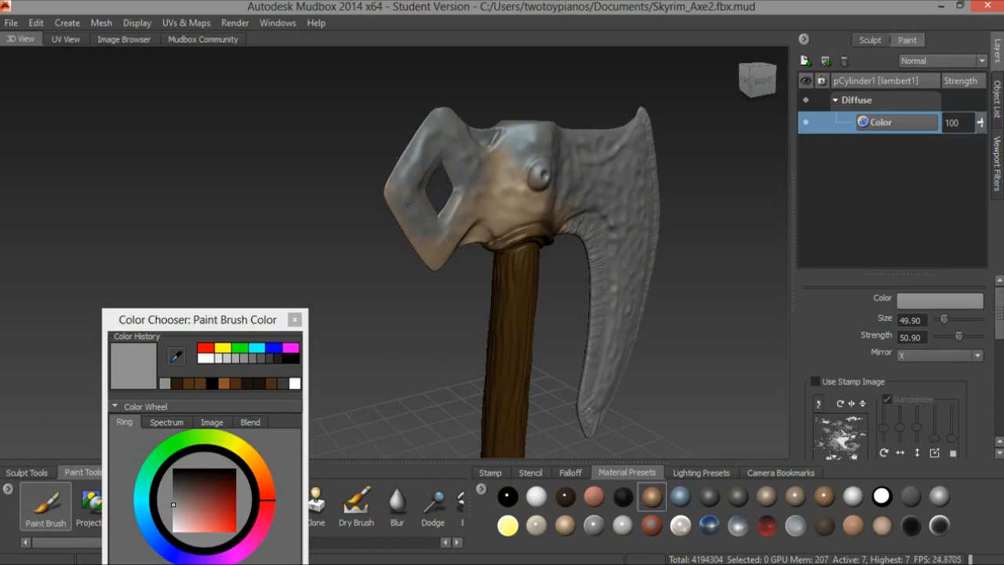
alt+drag(470, 183, 538, 175)
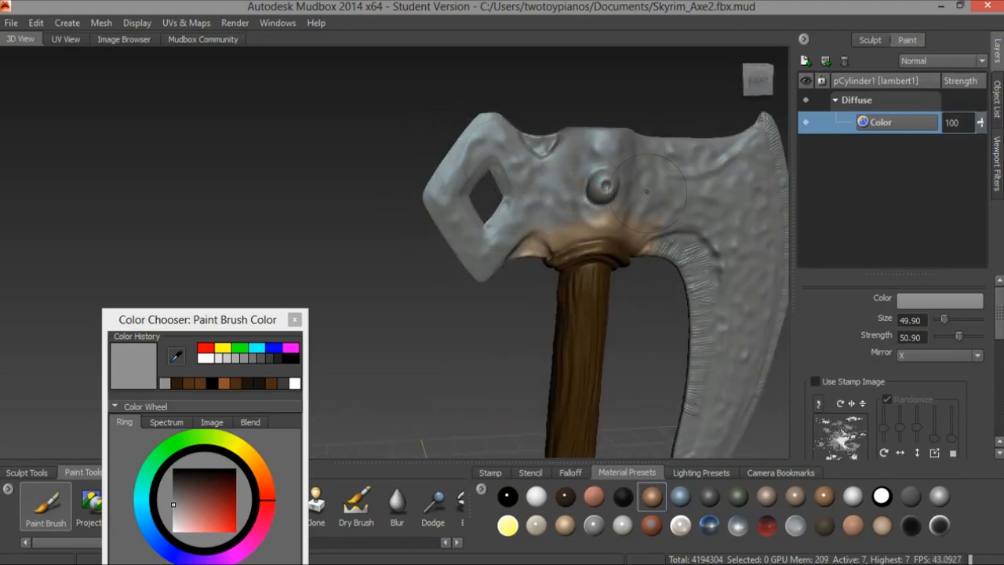
alt+middle_drag(657, 150, 478, 92)
alt+middle_drag(607, 232, 640, 163)
alt+middle_drag(459, 269, 498, 163)
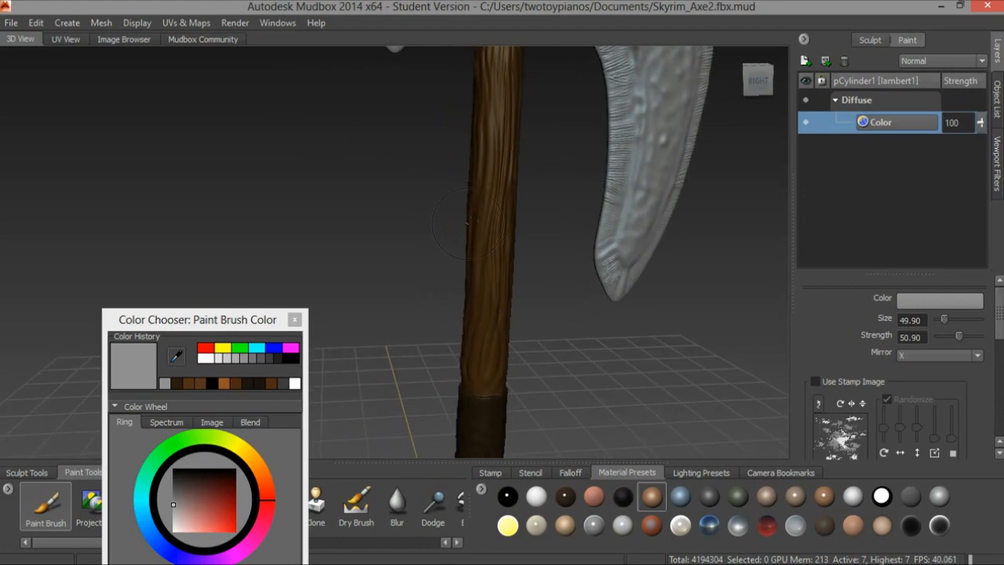
- Reduce the brush size to about 25 and fill the unpainted areas of the head around the collar with grey
alt+drag(499, 163, 515, 161)
alt+middle_drag(515, 162, 539, 283)
alt+right_drag(584, 211, 669, 145)
alt+middle_drag(546, 170, 574, 194)
mouse_move(573, 194)
alt+mouse_down()
mouse_move(545, 141)
mouse_move(509, 134)
alt+mouse_up()
alt+middle_drag(509, 133, 555, 109)
drag(563, 78, 541, 82)
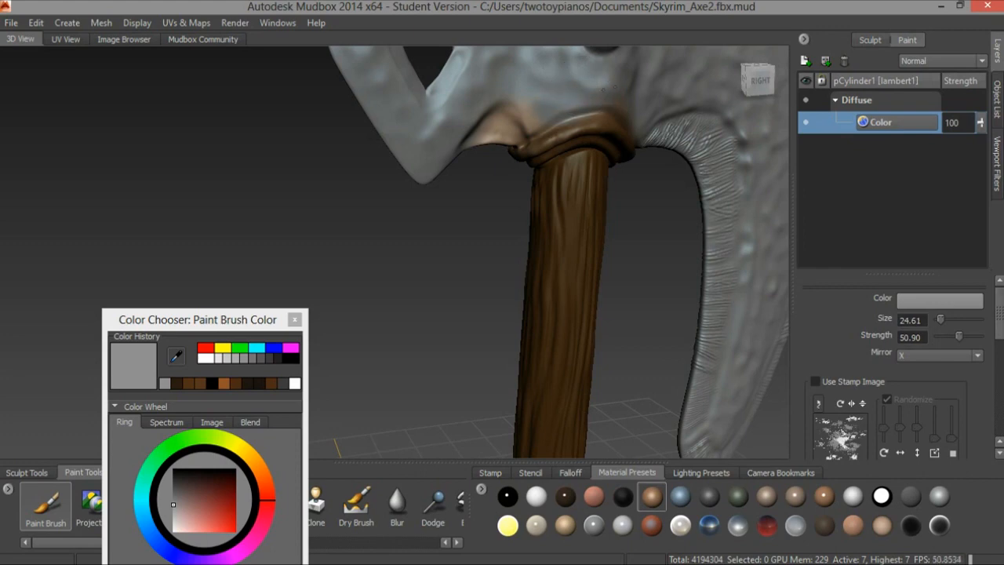
mouse_move(608, 84)
alt+mouse_down()
mouse_move(587, 110)
mouse_move(531, 123)
mouse_move(570, 144)
mouse_move(581, 166)
mouse_move(562, 145)
alt+mouse_up()
drag(598, 180, 619, 207)
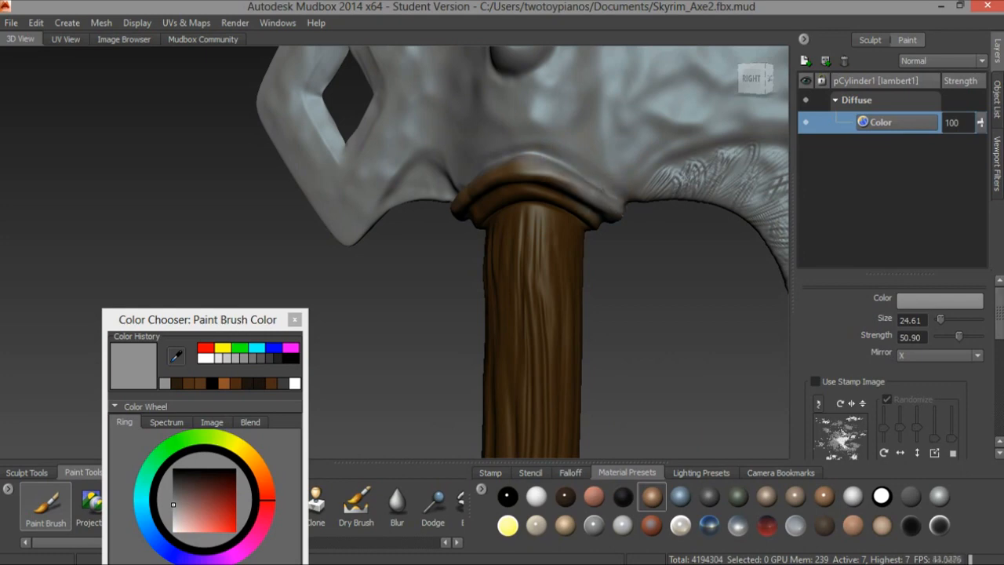
- Paint the collar's rings grey, reducing the brush size to about 7 for the lower ring next to the shaft
drag(586, 173, 424, 154)
alt+middle_drag(549, 129, 440, 208)
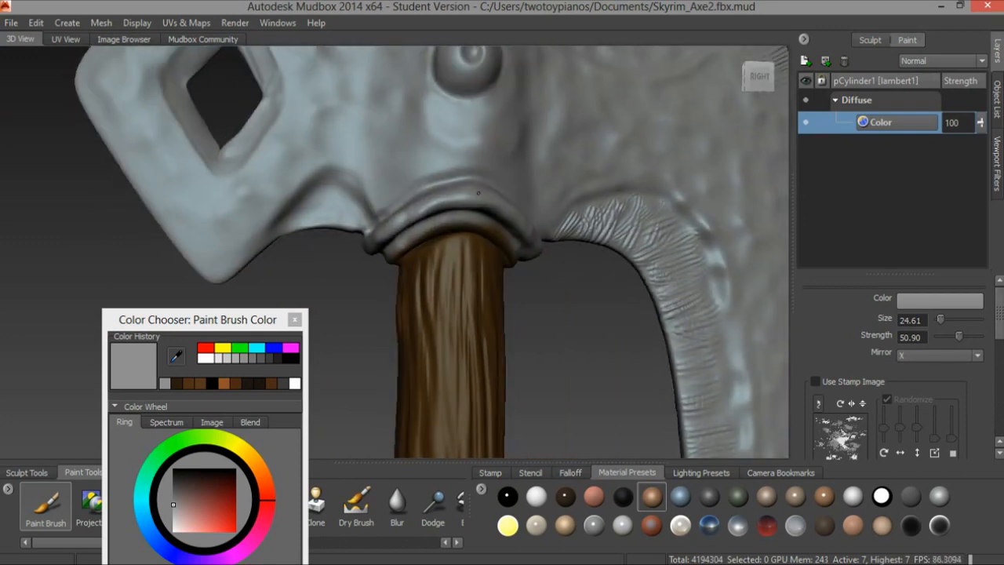
alt+drag(451, 216, 477, 161)
alt+right_drag(477, 161, 639, 198)
drag(522, 190, 507, 243)
drag(523, 210, 469, 261)
alt+middle_drag(605, 199, 582, 187)
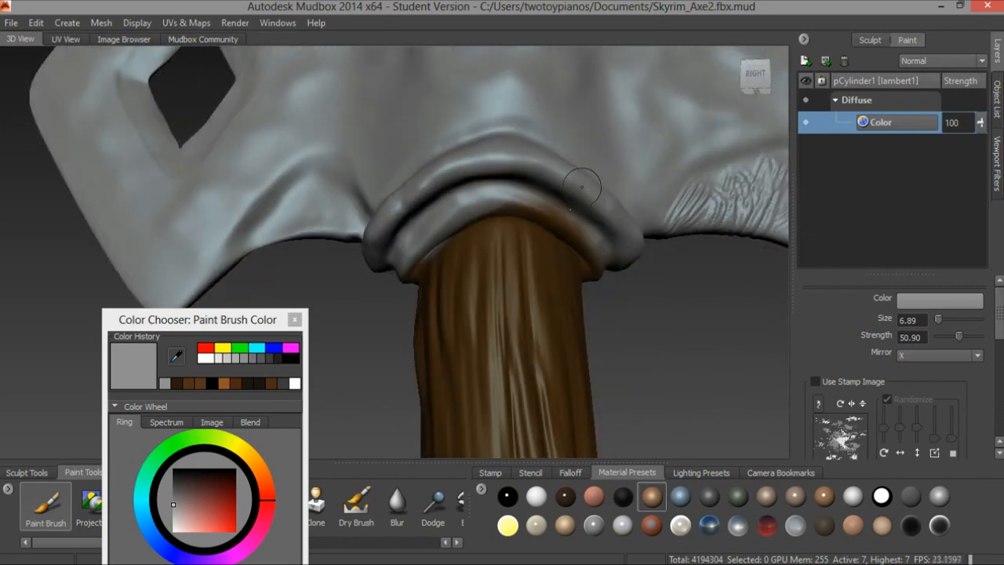
drag(558, 196, 595, 255)
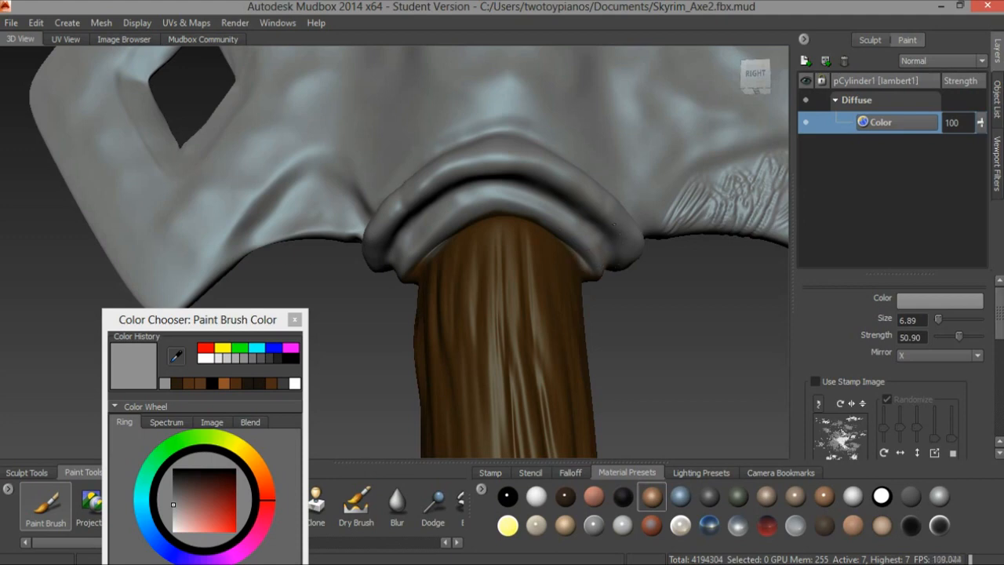
- Paint the collar's lower ring and its underside grey on the opposite side of the axe
mouse_move(434, 163)
alt+mouse_down()
mouse_move(484, 253)
mouse_move(456, 278)
mouse_move(541, 187)
alt+mouse_up()
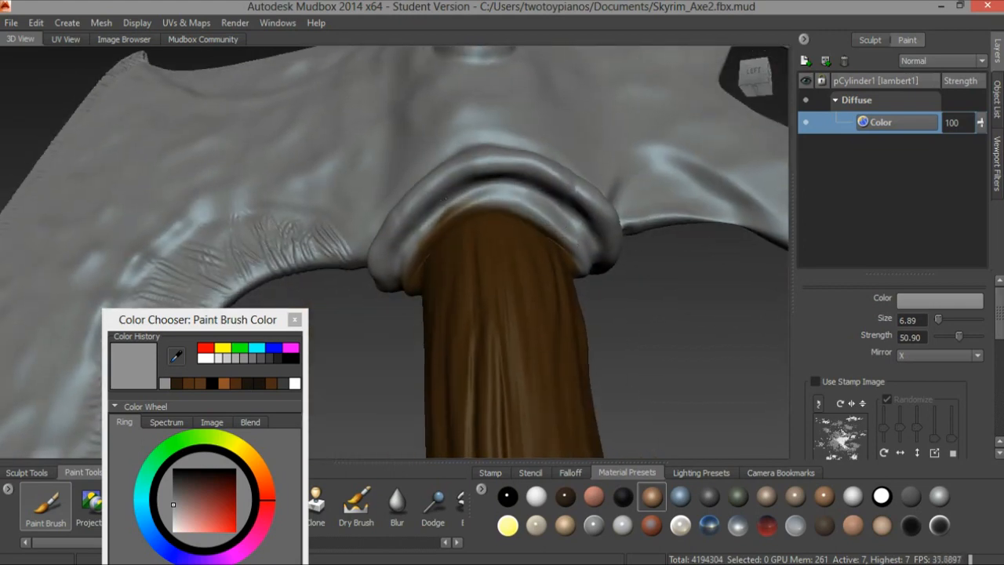
drag(436, 235, 405, 278)
mouse_move(516, 168)
alt+mouse_down()
mouse_move(565, 251)
mouse_move(605, 220)
mouse_move(632, 179)
mouse_move(630, 161)
mouse_move(605, 223)
mouse_move(655, 142)
mouse_move(566, 106)
alt+mouse_up()
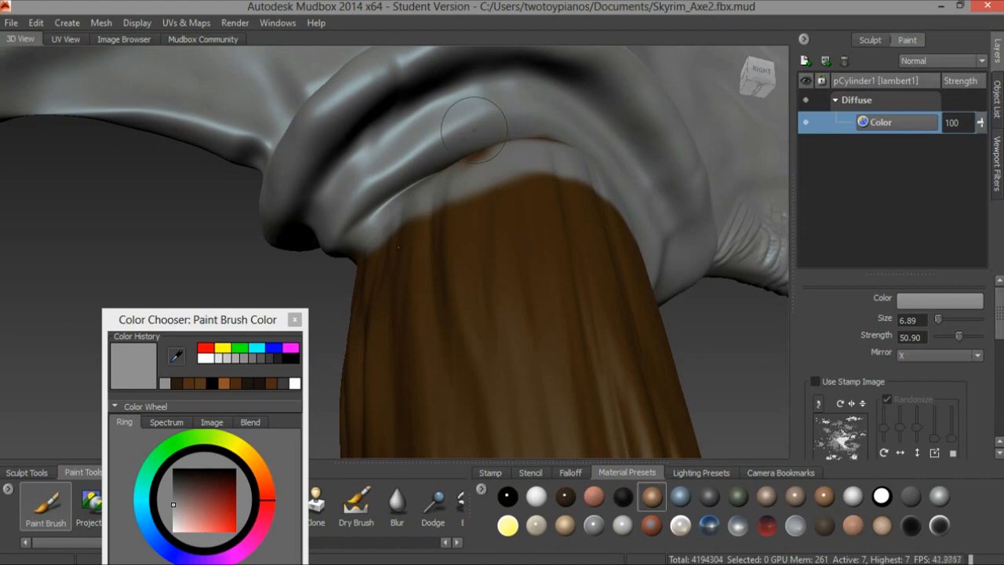
- Sample the wood's brown with the Eyedropper and paint over the grey spill at the top of the shaft
click(297, 318)
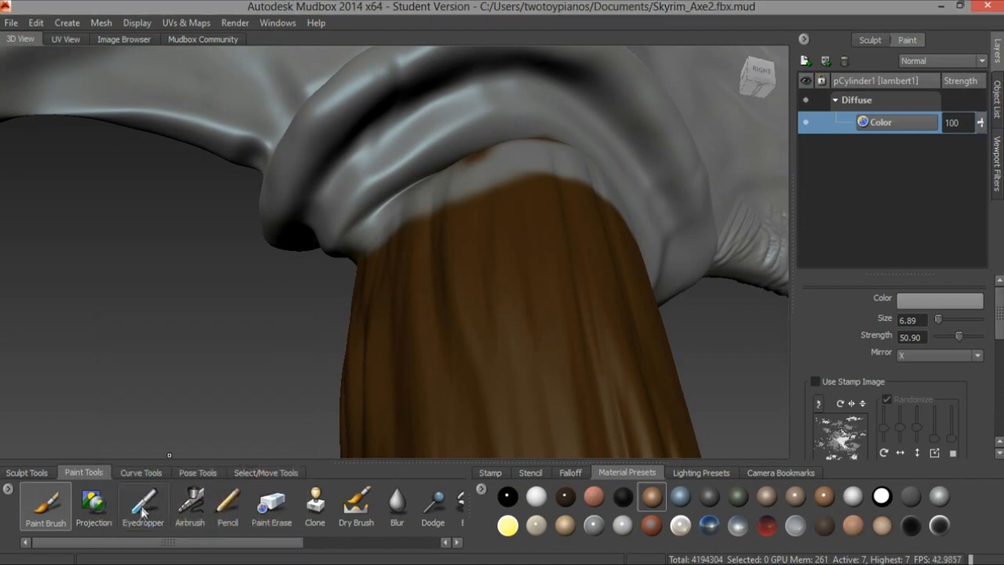
click(144, 502)
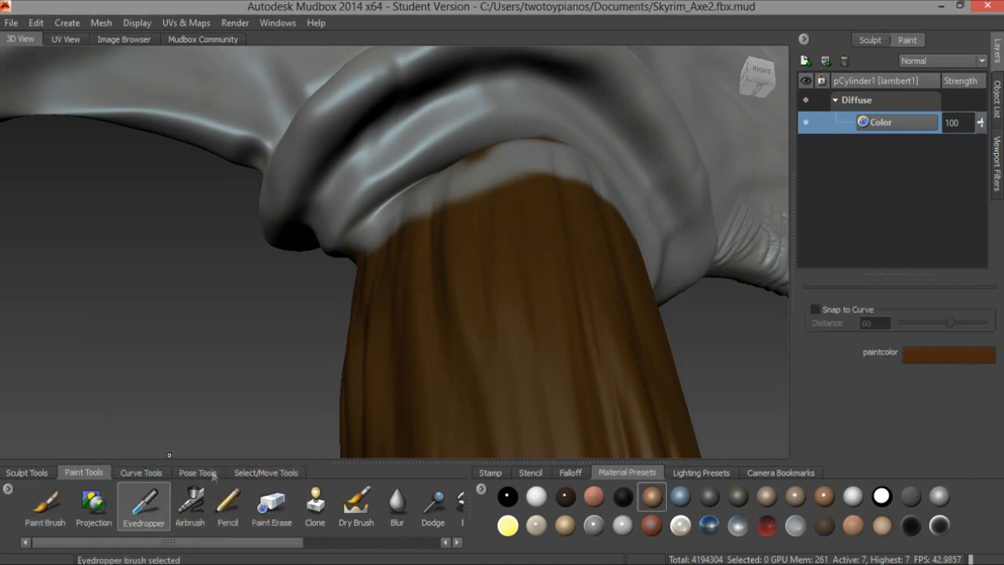
click(518, 301)
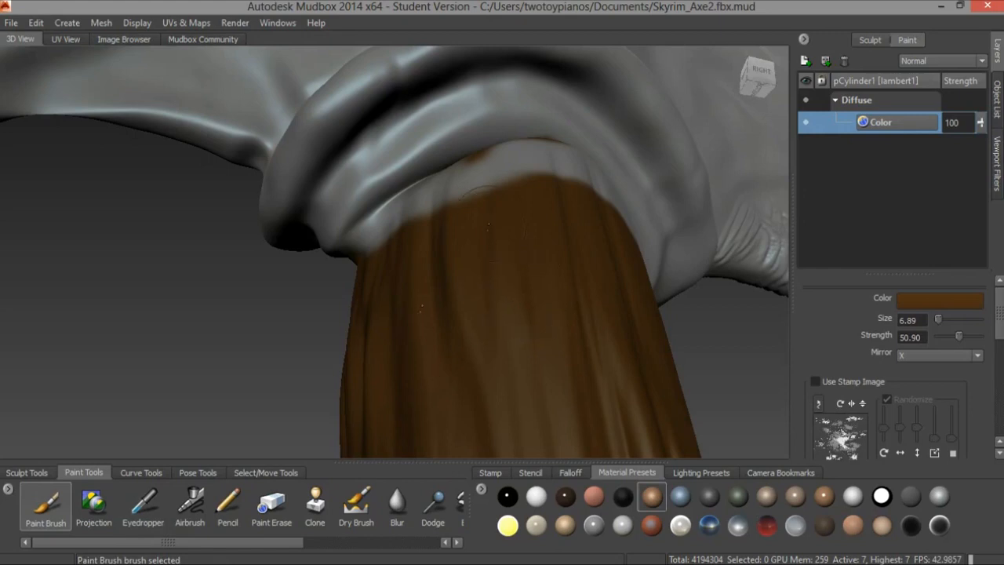
mouse_move(506, 188)
mouse_down()
mouse_move(475, 174)
mouse_move(372, 242)
mouse_up()
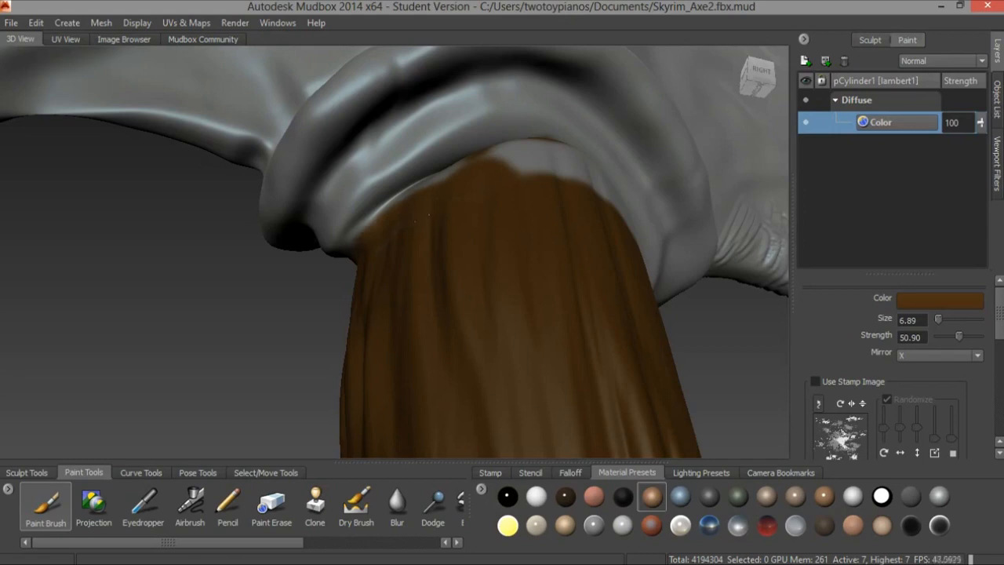
mouse_move(451, 184)
mouse_down()
mouse_move(538, 157)
mouse_move(523, 153)
mouse_move(575, 167)
mouse_up()
mouse_move(576, 166)
alt+mouse_down()
mouse_move(551, 236)
mouse_move(376, 239)
mouse_move(349, 205)
mouse_move(319, 203)
mouse_move(427, 259)
mouse_move(412, 252)
mouse_move(434, 239)
mouse_move(509, 290)
mouse_move(463, 292)
mouse_move(416, 275)
mouse_move(518, 347)
mouse_move(502, 319)
mouse_move(345, 289)
alt+mouse_up()
drag(256, 245, 331, 232)
alt+drag(331, 233, 259, 265)
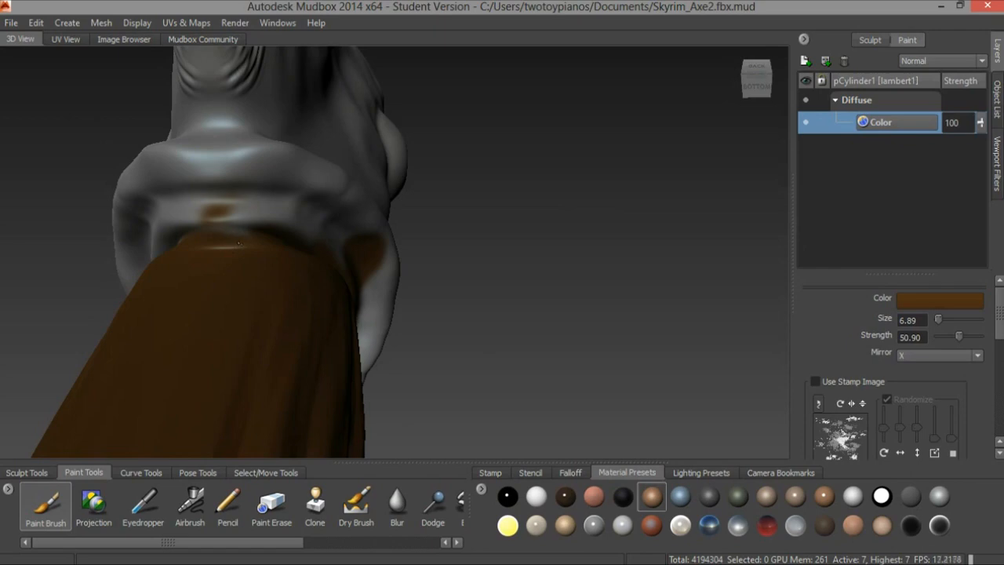
- Sample the head's grey with the Eyedropper and paint over the brown spots on the collar
alt+drag(296, 295, 279, 157)
alt+drag(350, 163, 388, 163)
click(144, 506)
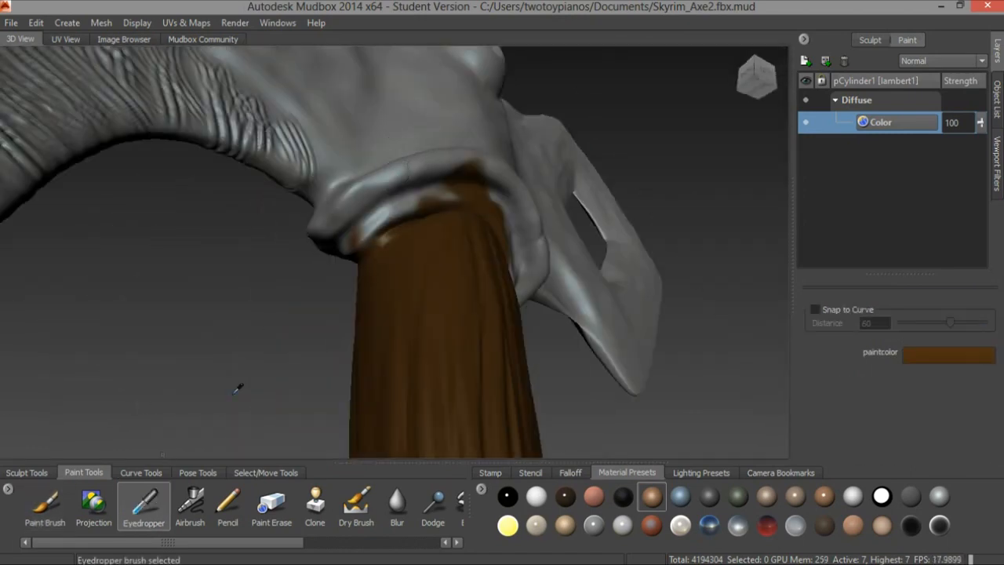
click(429, 118)
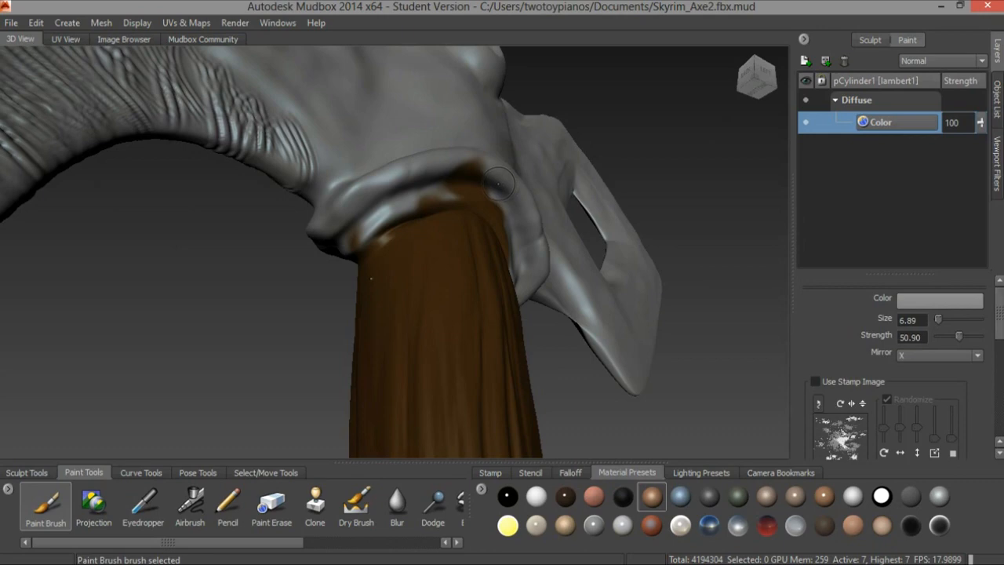
mouse_move(474, 171)
alt+mouse_down()
mouse_move(655, 169)
mouse_move(486, 168)
mouse_move(510, 162)
mouse_move(612, 167)
mouse_move(644, 188)
mouse_move(494, 184)
alt+mouse_up()
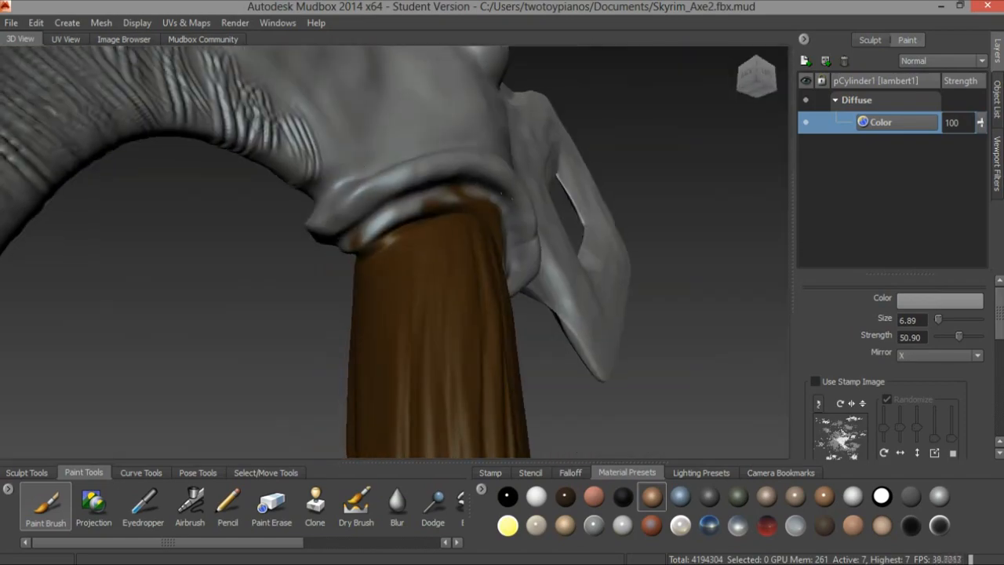
alt+drag(490, 199, 492, 321)
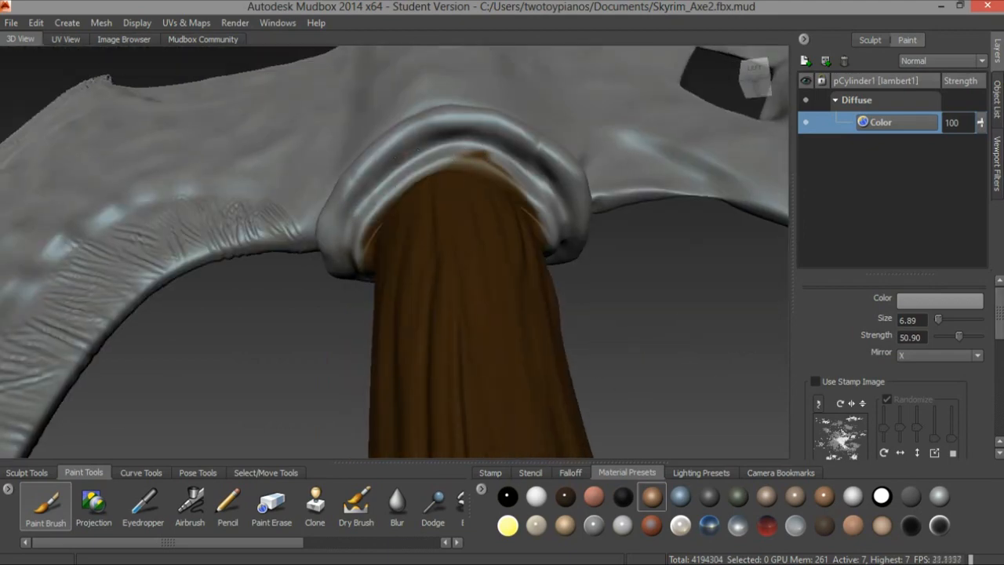
drag(505, 173, 537, 216)
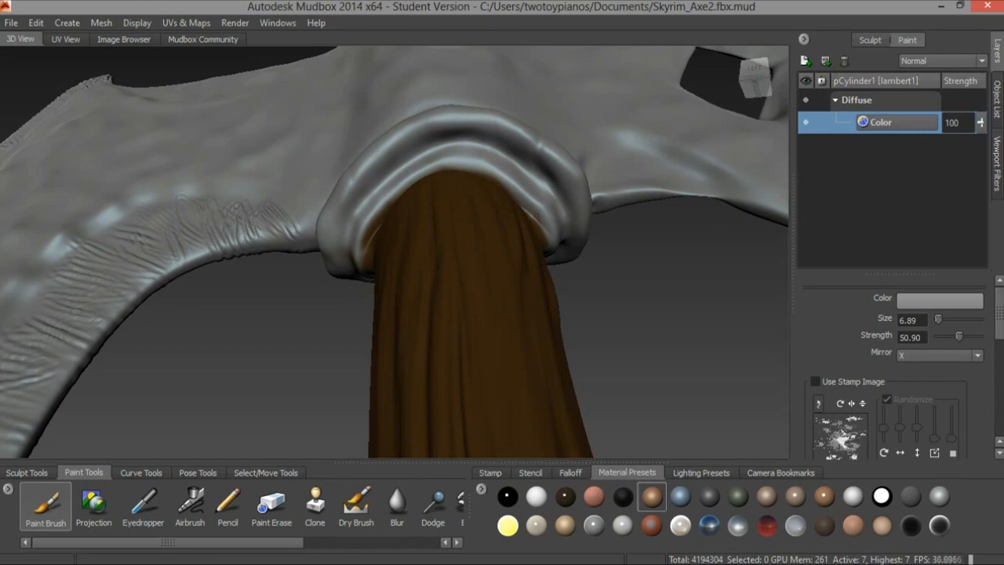
mouse_move(412, 155)
alt+mouse_down()
mouse_move(619, 166)
mouse_move(458, 162)
mouse_move(492, 182)
mouse_move(428, 160)
alt+mouse_up()
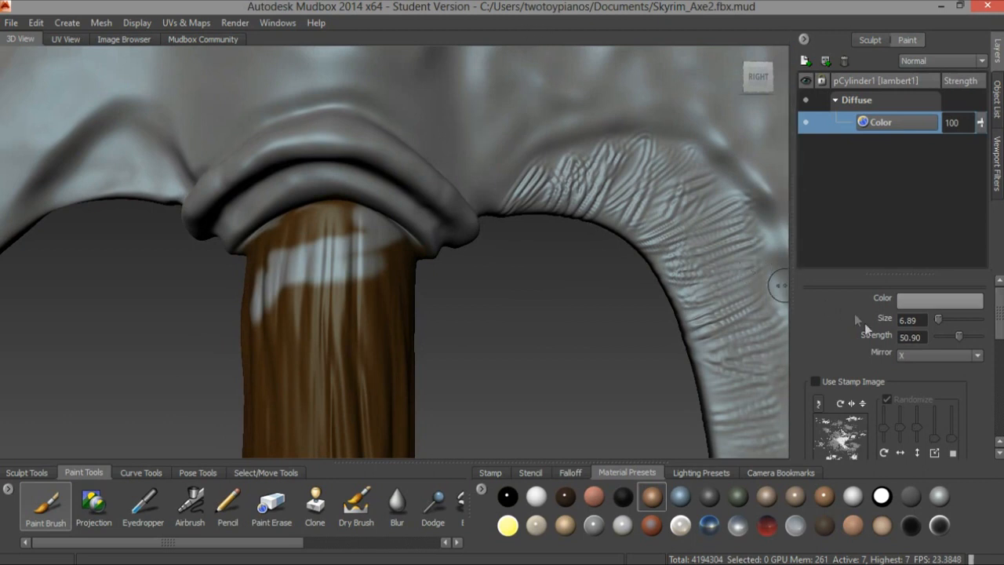
- Turn off brush mirroring, sample the wood's brown with the Eyedropper and paint over the grey patches at the top of the shaft
click(967, 359)
click(963, 366)
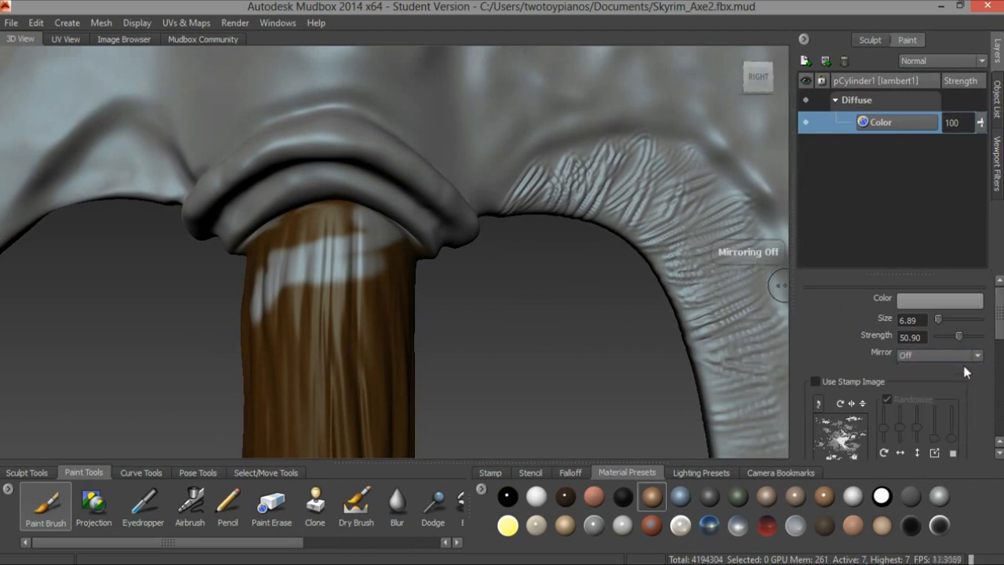
alt+drag(459, 268, 365, 256)
alt+drag(350, 201, 336, 328)
click(143, 504)
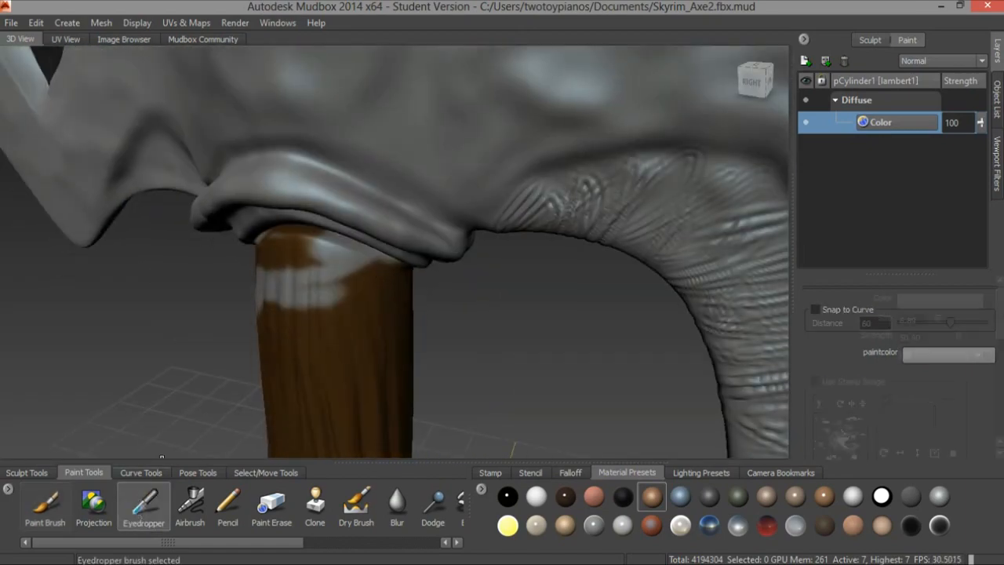
click(331, 341)
mouse_move(319, 300)
mouse_down()
mouse_move(313, 275)
mouse_move(338, 255)
mouse_up()
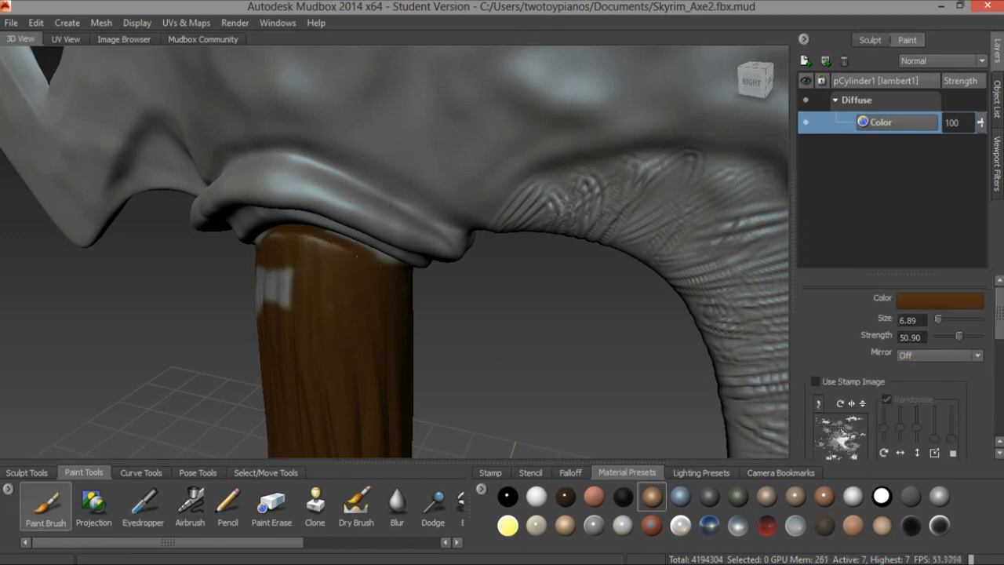
alt+drag(312, 243, 346, 246)
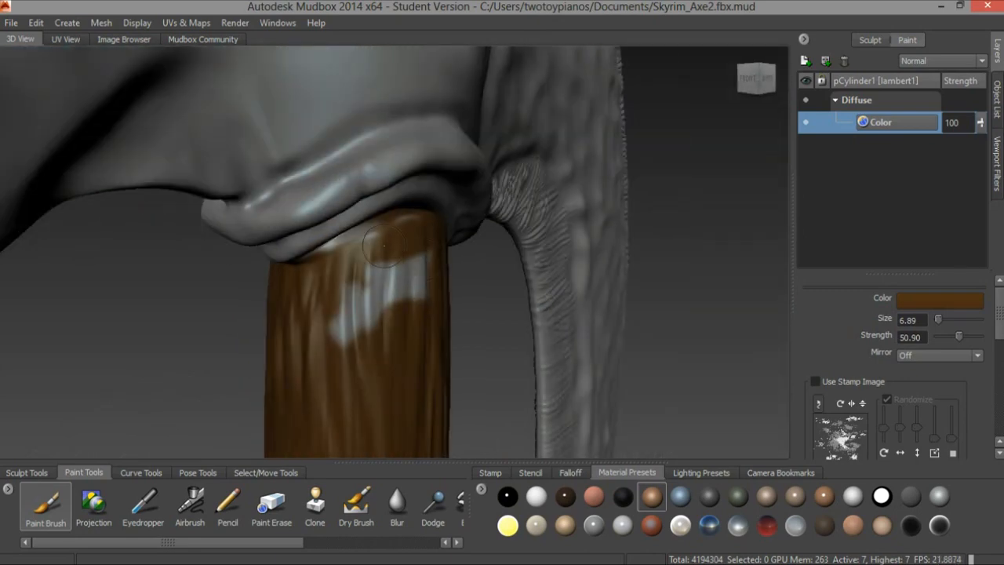
mouse_move(314, 296)
mouse_down()
mouse_move(396, 278)
mouse_move(387, 308)
mouse_move(337, 313)
mouse_move(533, 260)
mouse_up()
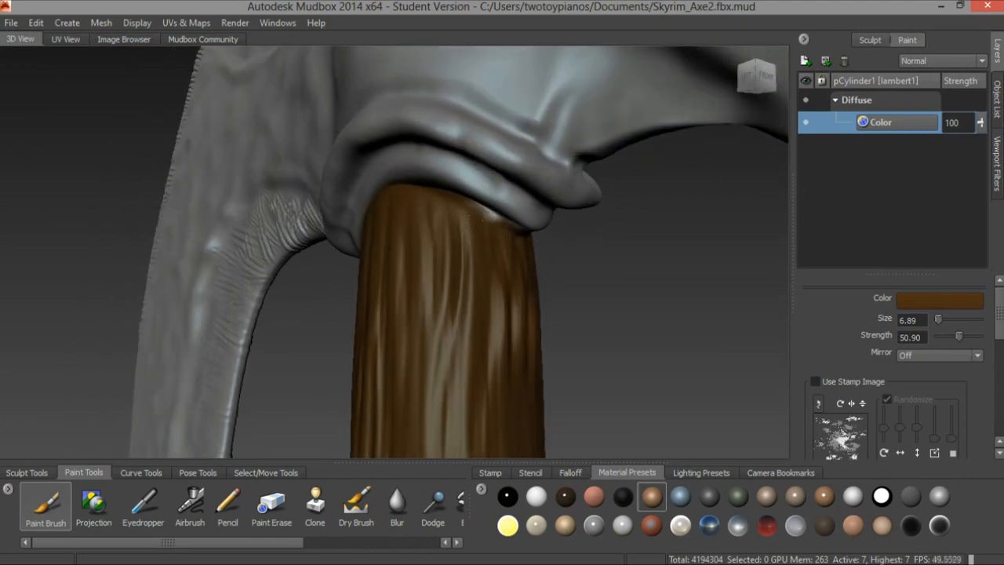
- Sample the metal's grey with the Eyedropper and paint over the brown spill on the collar's underside beside the shaft
alt+drag(588, 270, 365, 179)
alt+right_drag(365, 179, 408, 117)
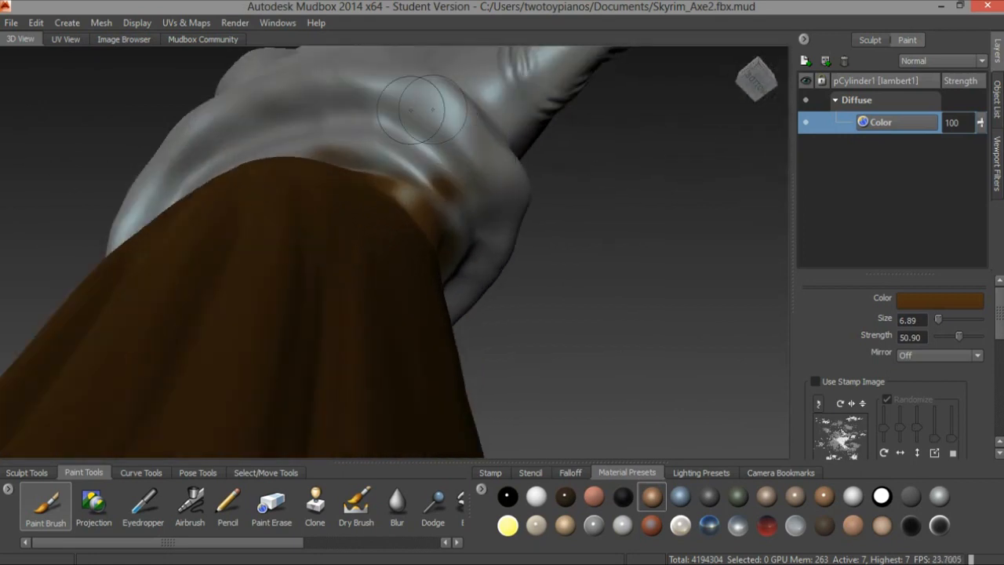
click(143, 506)
click(407, 97)
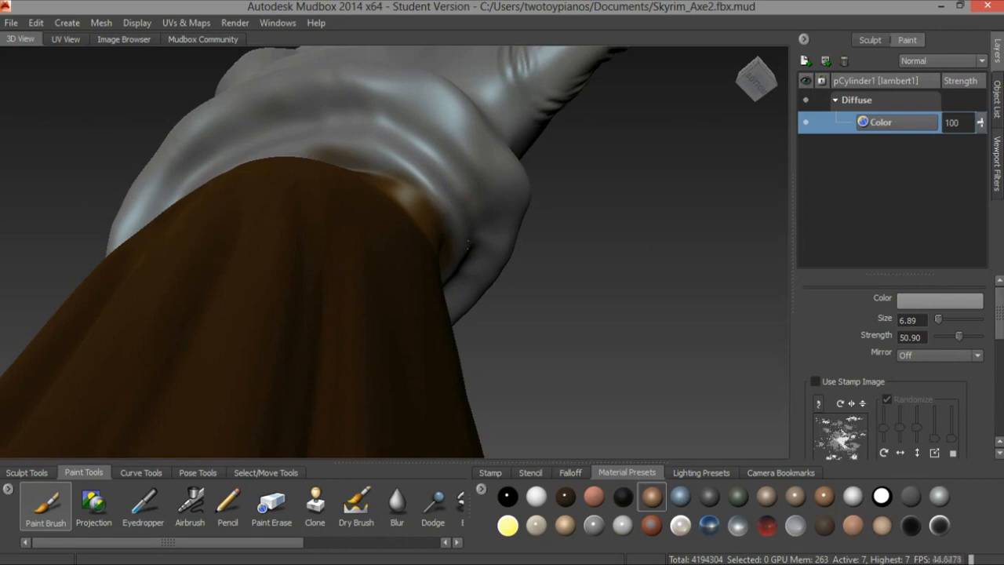
- Examine the painted head, collar and shaft from above and from both sides for leftover colour spill
alt+drag(364, 126, 517, 217)
alt+right_drag(517, 218, 416, 169)
alt+drag(415, 169, 403, 166)
alt+right_drag(403, 166, 338, 127)
alt+drag(338, 127, 385, 196)
alt+right_drag(386, 197, 461, 223)
alt+drag(462, 223, 472, 164)
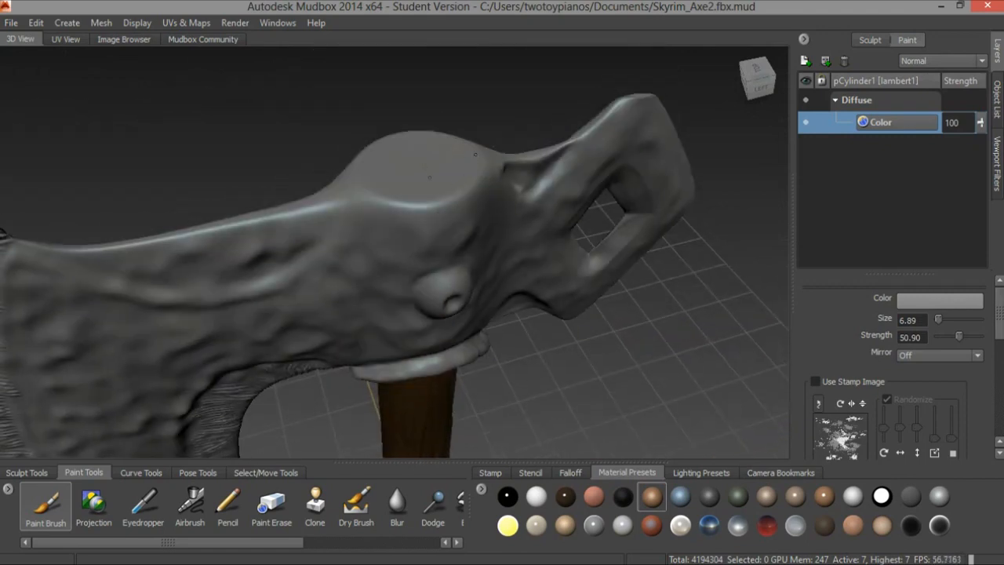
alt+drag(416, 150, 534, 145)
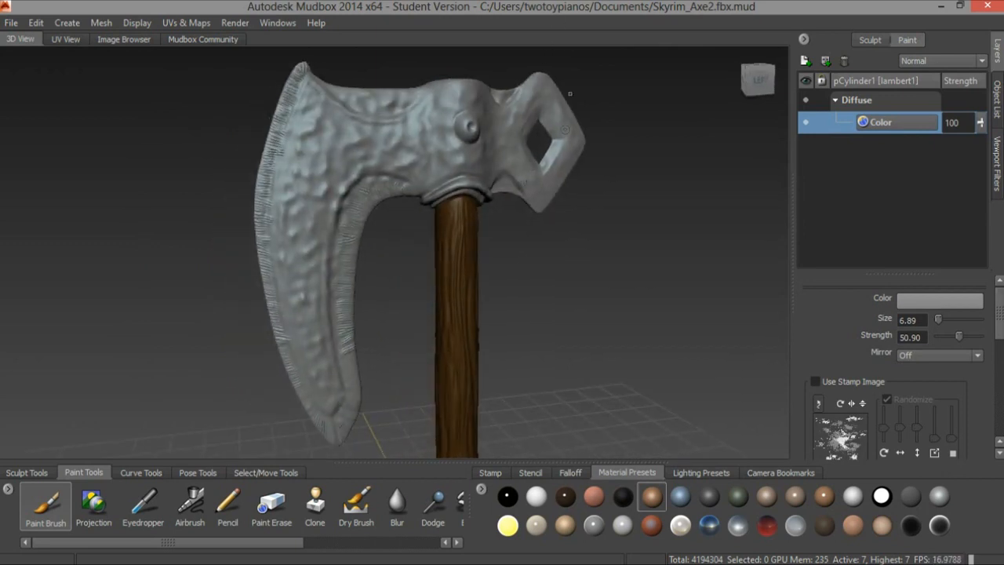
alt+drag(446, 140, 479, 193)
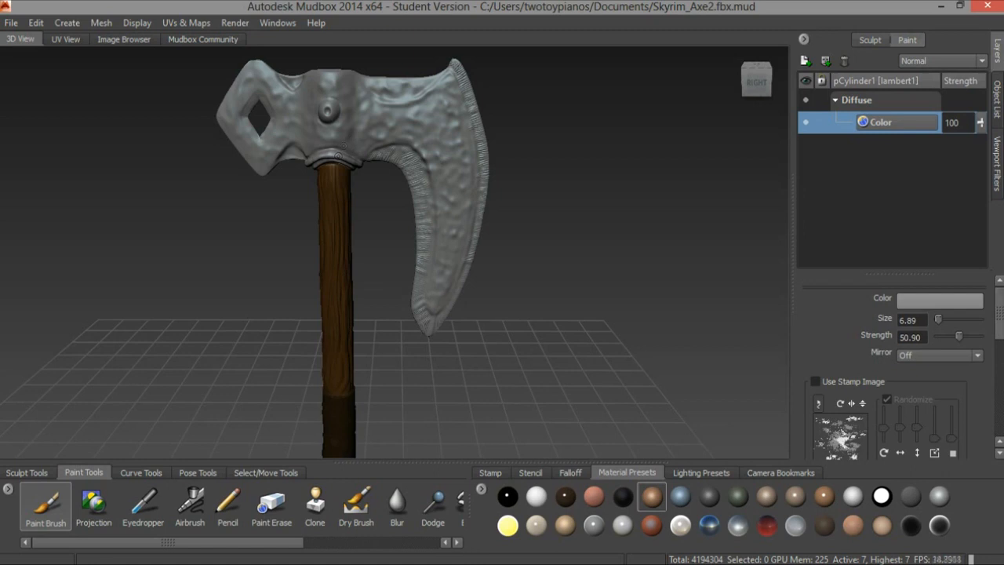
alt+drag(338, 155, 290, 118)
alt+middle_drag(373, 118, 325, 81)
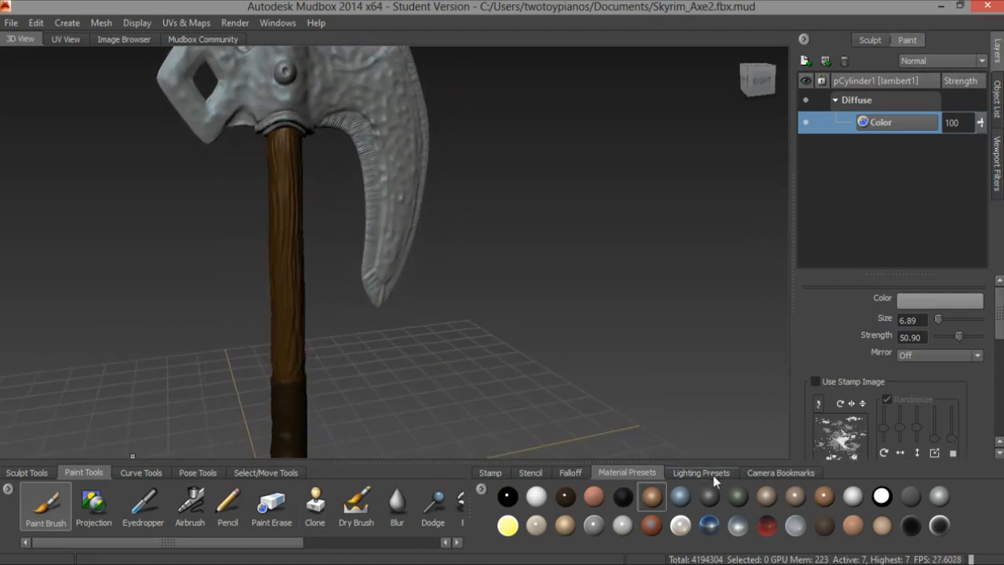
- Apply a splatter stamp to the Paint Brush and set its colour to black
click(490, 472)
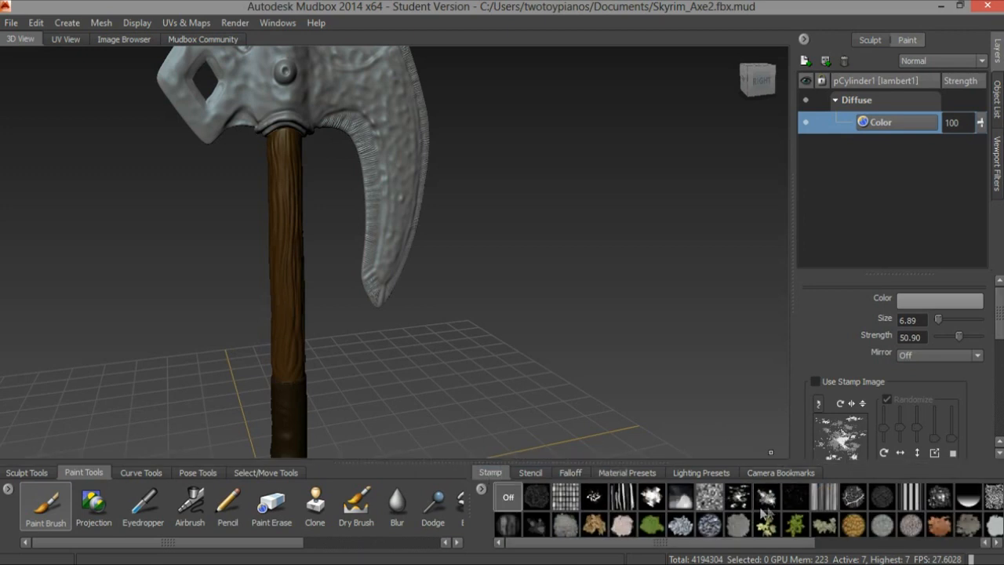
click(739, 496)
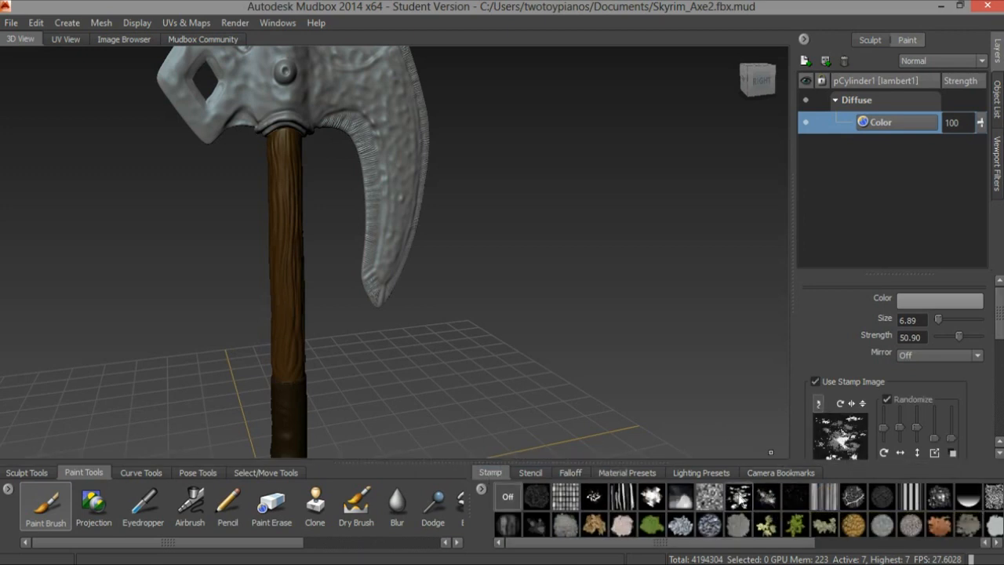
click(940, 301)
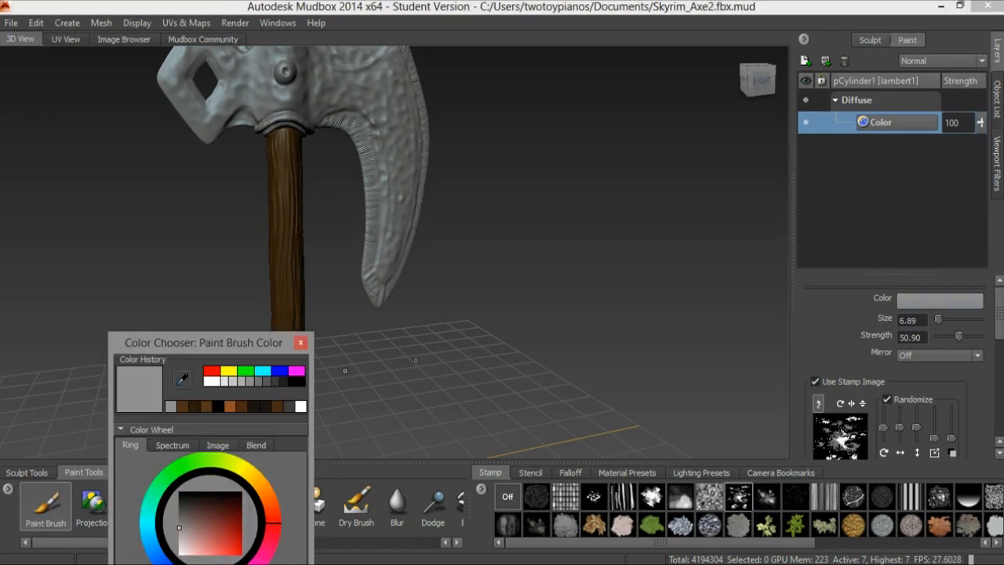
click(219, 406)
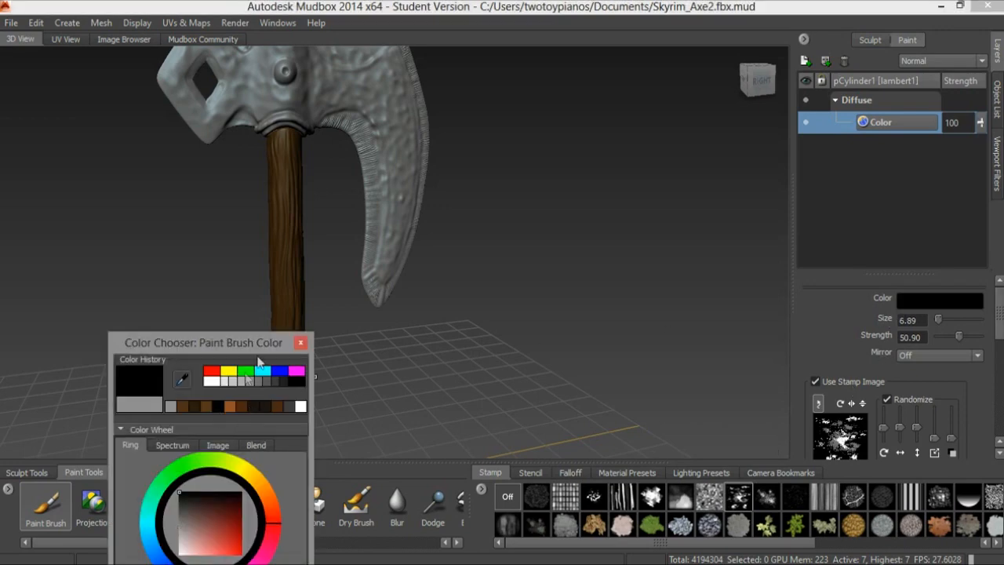
click(300, 346)
- Try a black splatter stroke on the blade with the brush size at about 39
mouse_move(316, 321)
alt+mouse_down()
mouse_move(439, 150)
mouse_move(451, 174)
alt+mouse_up()
mouse_move(441, 120)
mouse_down()
mouse_move(429, 104)
mouse_move(441, 171)
mouse_move(420, 93)
mouse_up()
alt+middle_drag(535, 141, 510, 175)
alt+drag(510, 175, 475, 196)
key(ctrl+z)
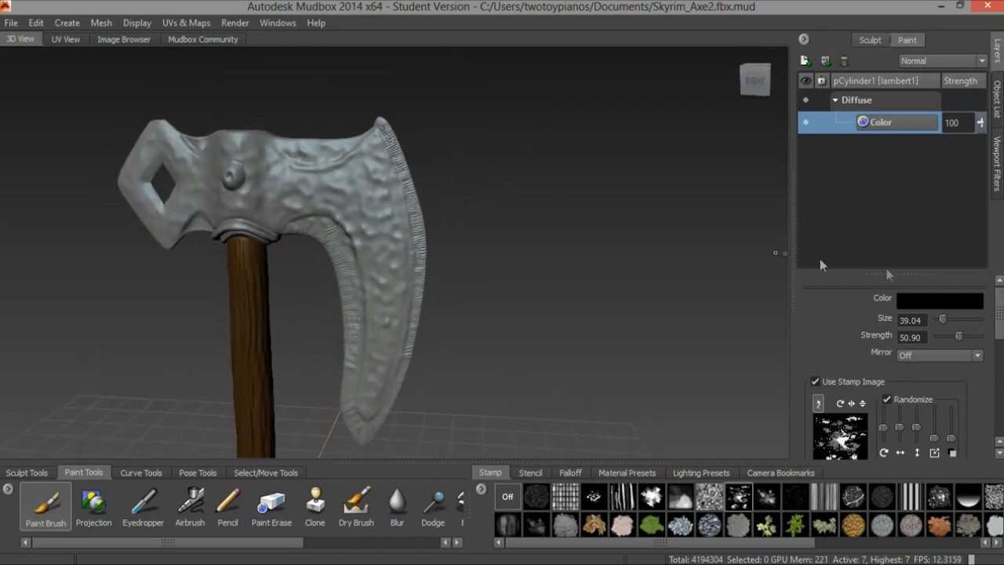
- Set the brush colour to a very dark grey and start stippling splatter onto the upper blade
click(963, 308)
click(290, 404)
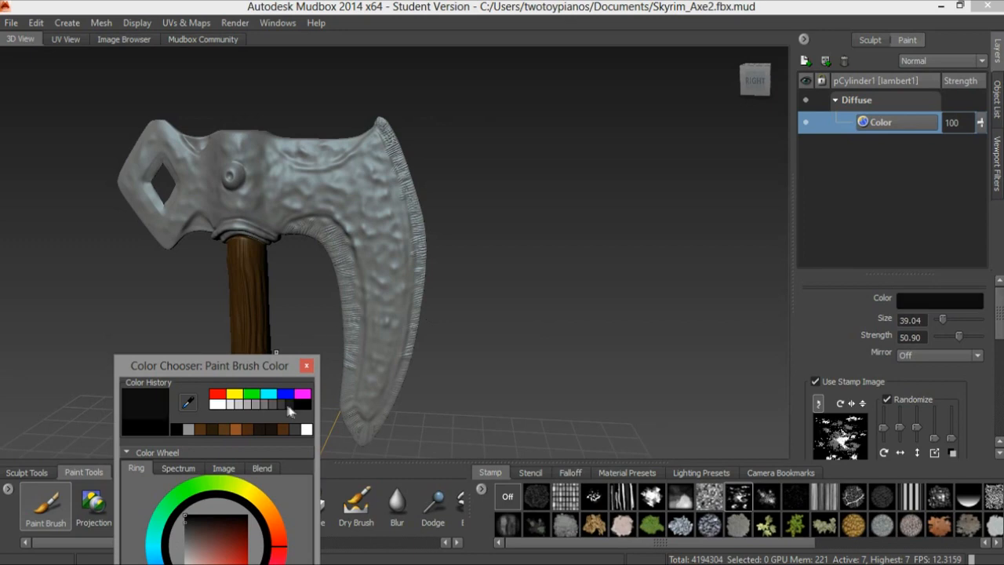
click(306, 366)
alt+right_drag(364, 226, 404, 205)
mouse_move(329, 167)
mouse_down()
mouse_move(333, 177)
mouse_move(353, 171)
mouse_move(363, 135)
mouse_move(376, 289)
mouse_move(381, 196)
mouse_up()
- Stipple dark grey splatter down the blade towards its tip and back over its upper part
mouse_move(430, 212)
alt+middle_down()
mouse_move(450, 157)
mouse_move(495, 196)
alt+middle_up()
alt+drag(495, 197, 481, 202)
mouse_move(448, 156)
mouse_down()
mouse_move(452, 274)
mouse_move(525, 251)
mouse_up()
alt+middle_drag(526, 251, 528, 182)
mouse_move(444, 224)
mouse_down()
mouse_move(430, 345)
mouse_move(443, 216)
mouse_up()
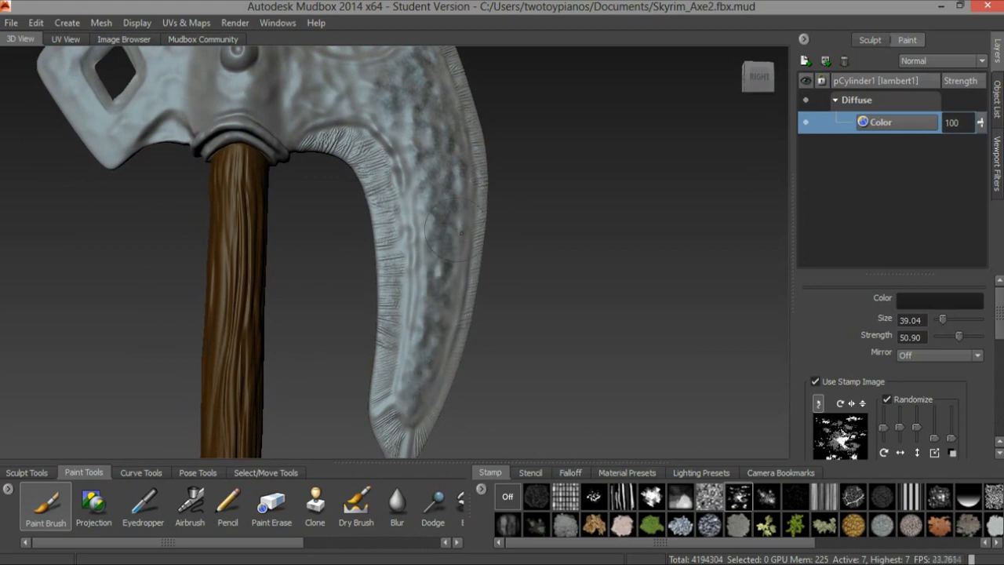
alt+middle_drag(443, 118, 484, 233)
drag(427, 189, 403, 185)
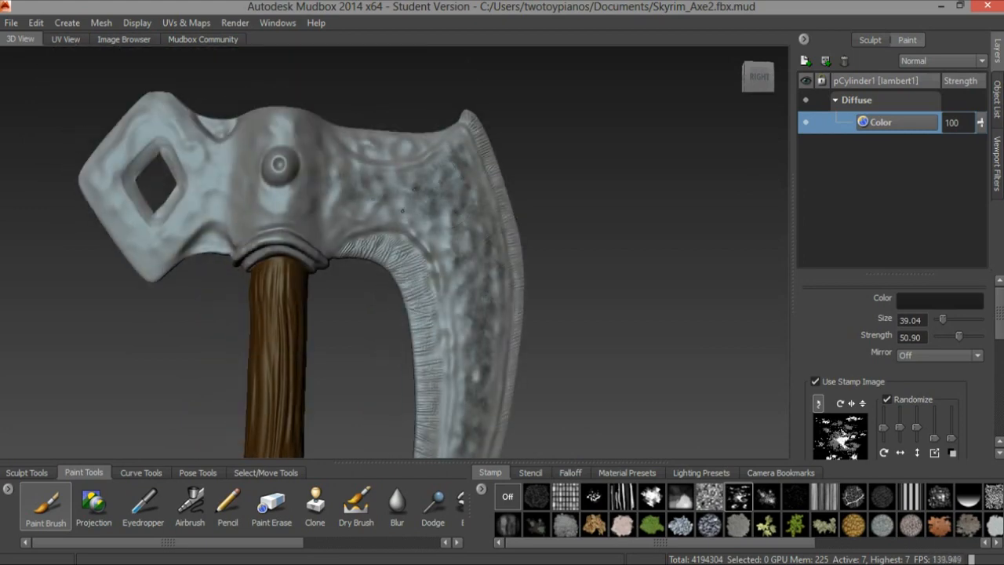
- Stipple dark grey splatter around the round stud and over the diamond-holed end on the same side of the head
alt+middle_drag(313, 177, 397, 196)
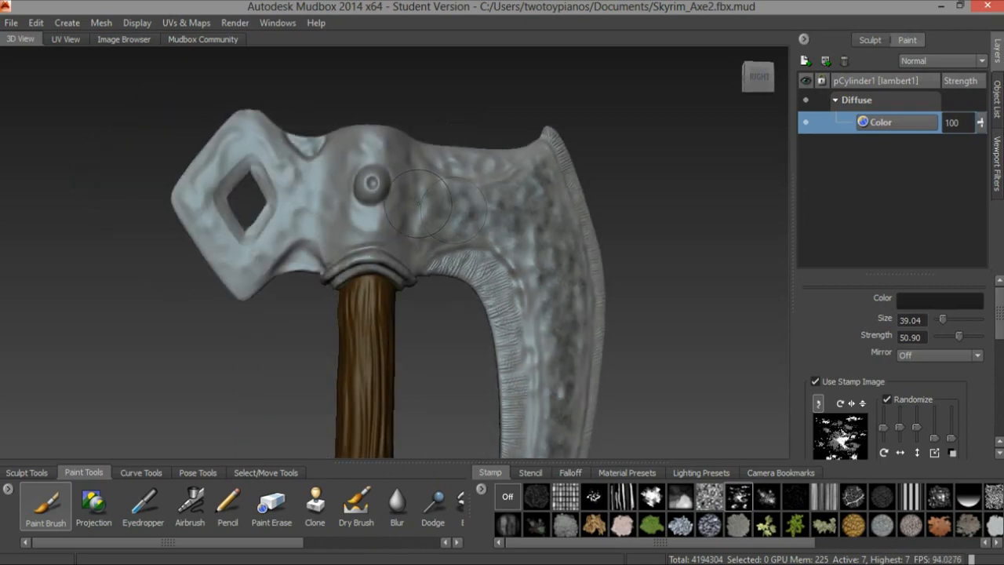
alt+drag(372, 190, 421, 211)
alt+drag(349, 211, 357, 185)
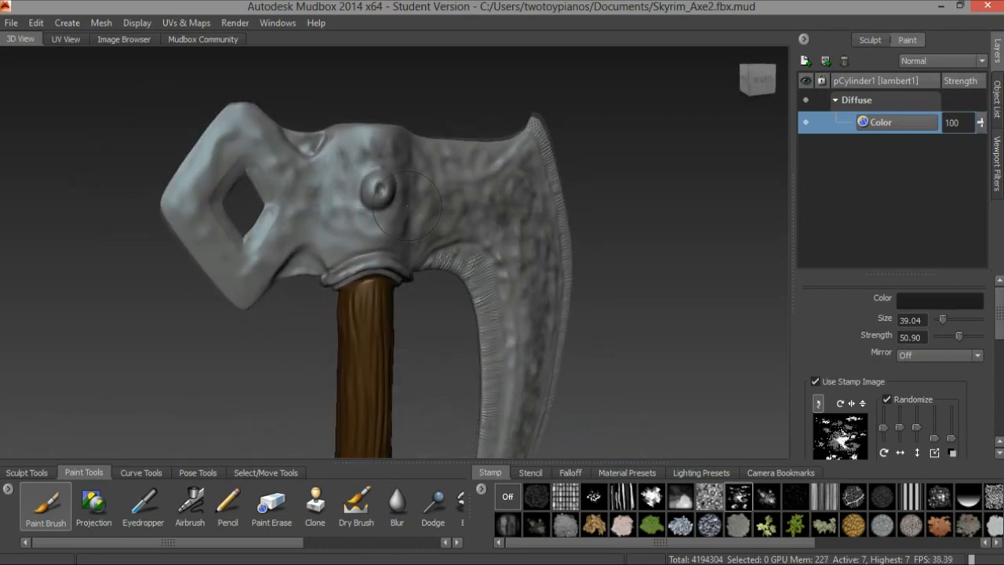
mouse_move(238, 126)
mouse_down()
mouse_move(196, 196)
mouse_move(190, 229)
mouse_up()
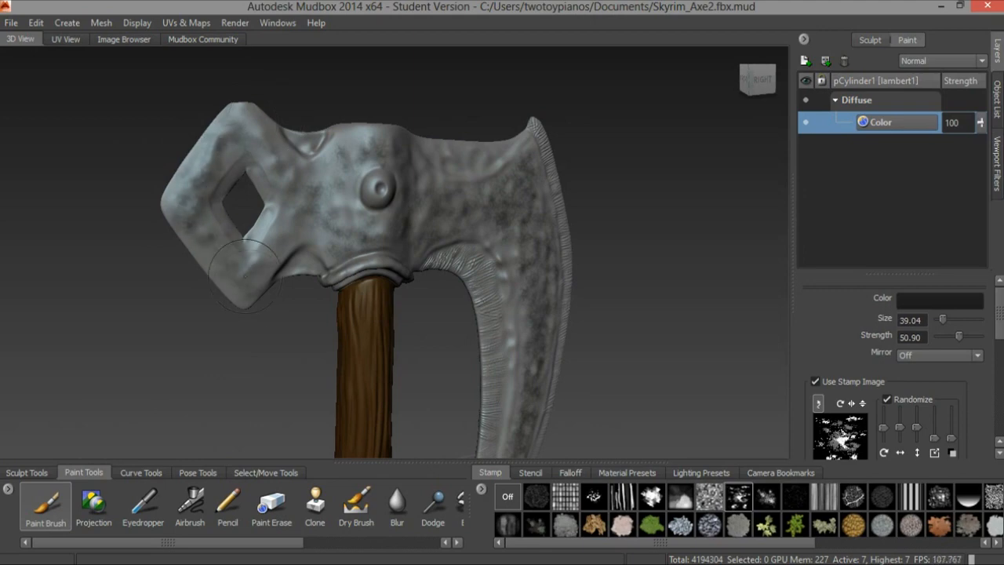
drag(298, 208, 267, 246)
- Stipple dark grey splatter over the upper blade, stud area and diamond-holed end on the opposite side of the head
alt+drag(306, 174, 500, 192)
mouse_move(436, 155)
mouse_down()
mouse_move(424, 159)
mouse_move(428, 192)
mouse_move(410, 226)
mouse_move(435, 200)
mouse_up()
mouse_move(364, 179)
mouse_down()
mouse_move(255, 176)
mouse_move(216, 195)
mouse_up()
drag(350, 216, 248, 201)
alt+middle_drag(298, 263, 328, 204)
right_click(254, 199)
right_drag(254, 197, 208, 199)
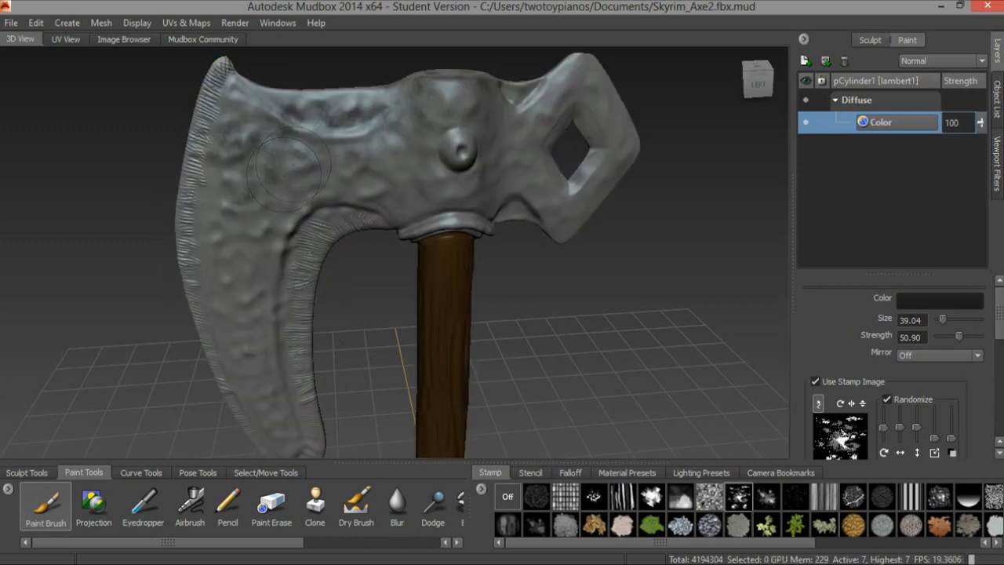
mouse_move(306, 159)
mouse_down()
mouse_move(382, 161)
mouse_move(425, 177)
mouse_move(438, 166)
mouse_up()
alt+drag(534, 155, 514, 184)
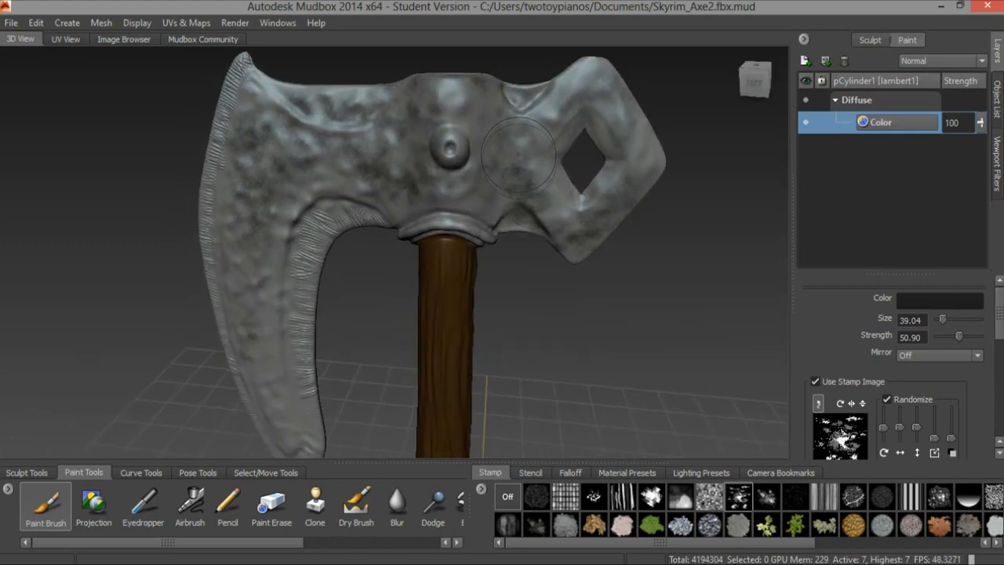
- Stipple dark grey splatter down the opposite side's lower blade and fill in the area around the stud
alt+middle_drag(362, 198, 497, 152)
mouse_move(408, 148)
mouse_down()
mouse_move(363, 283)
mouse_move(376, 349)
mouse_move(382, 317)
mouse_up()
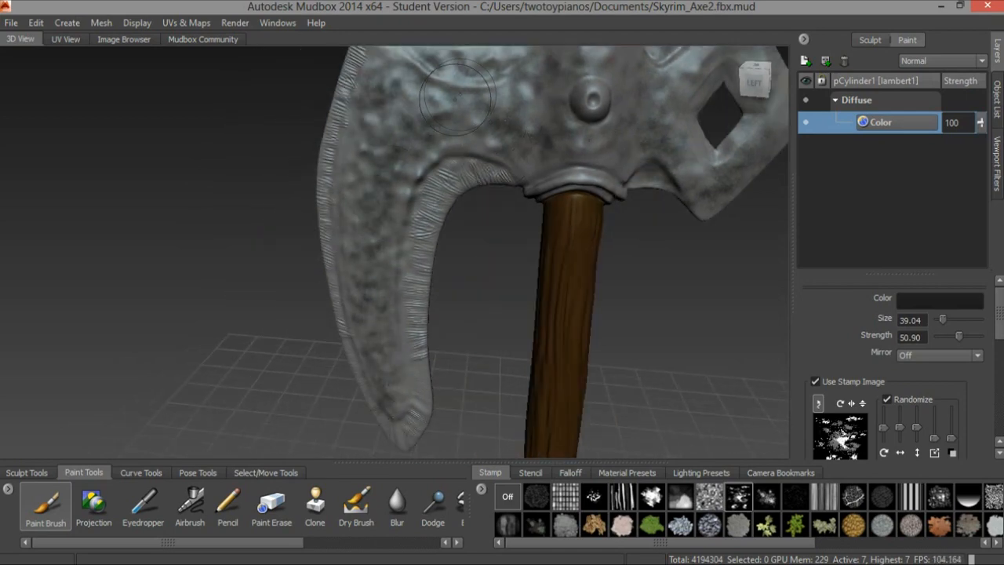
mouse_move(344, 275)
alt+mouse_down()
mouse_move(515, 155)
mouse_move(463, 174)
alt+mouse_up()
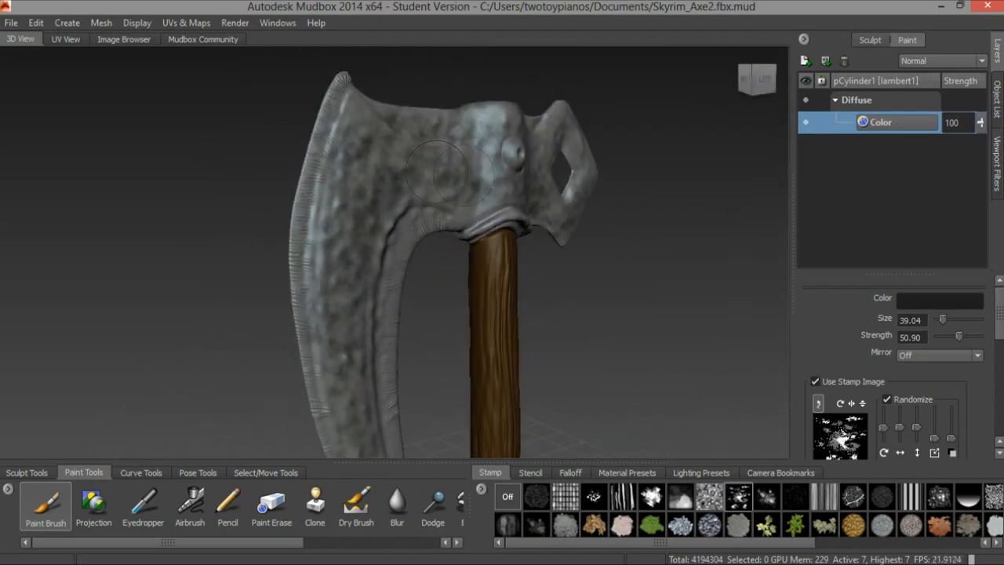
mouse_move(390, 112)
alt+mouse_down()
mouse_move(341, 156)
mouse_move(312, 118)
alt+mouse_up()
alt+right_drag(517, 157, 582, 148)
alt+middle_drag(583, 148, 537, 166)
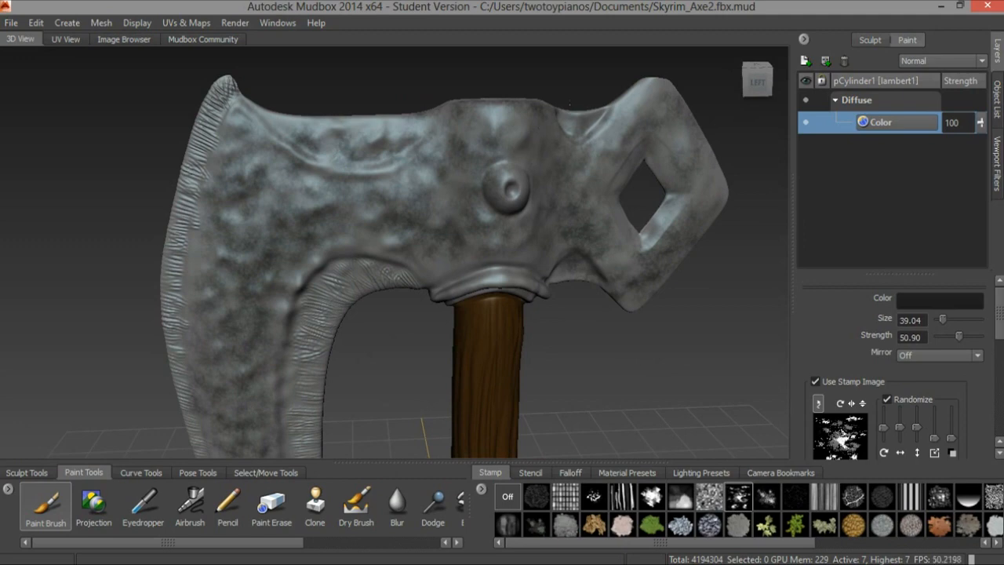
- Reduce the brush size to about 18 and stipple dark grey splatter onto the collar's rings
mouse_move(518, 247)
alt+mouse_down()
mouse_move(527, 253)
mouse_move(535, 235)
mouse_move(492, 226)
mouse_move(471, 239)
alt+mouse_up()
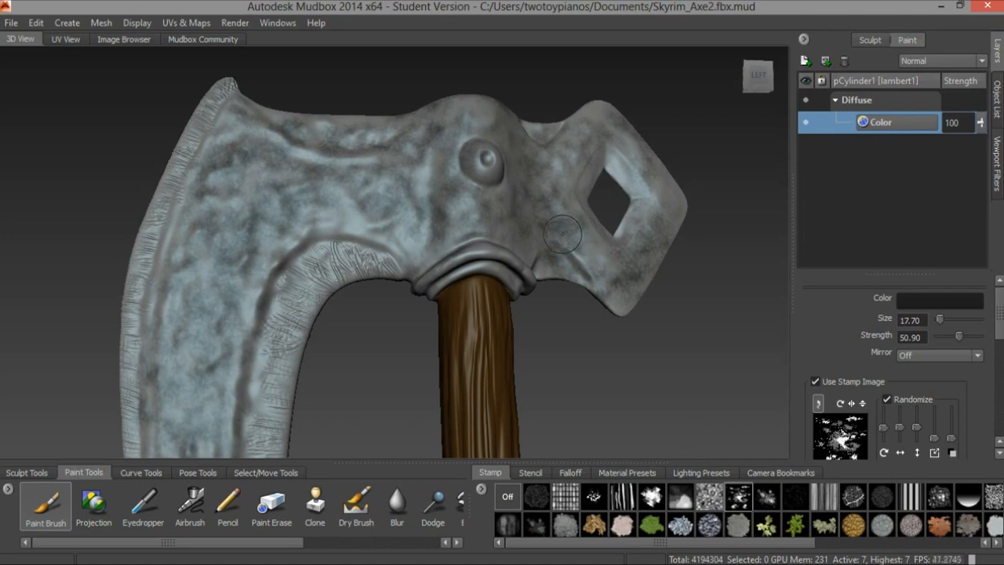
alt+drag(562, 233, 502, 257)
alt+drag(581, 235, 541, 248)
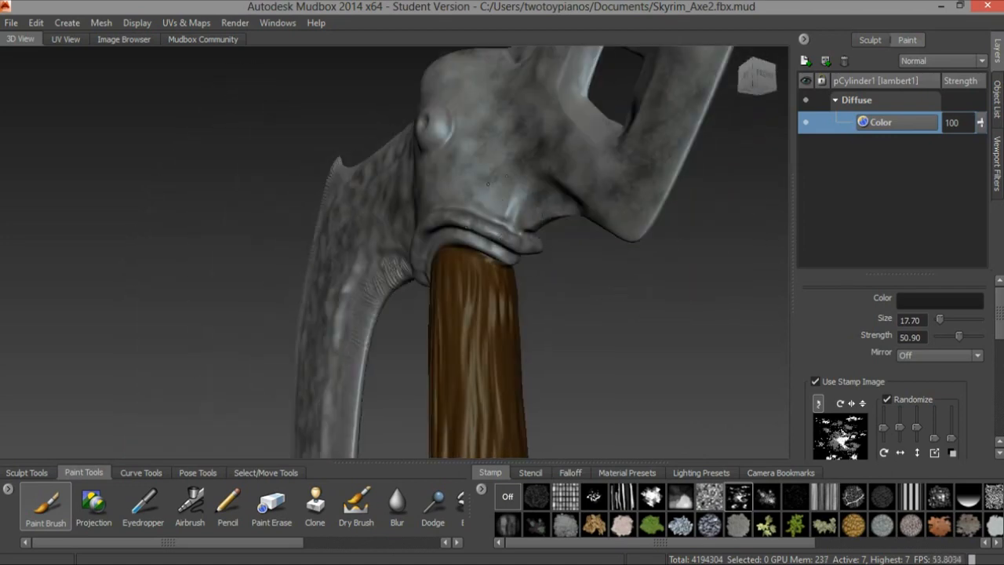
alt+drag(438, 178, 606, 147)
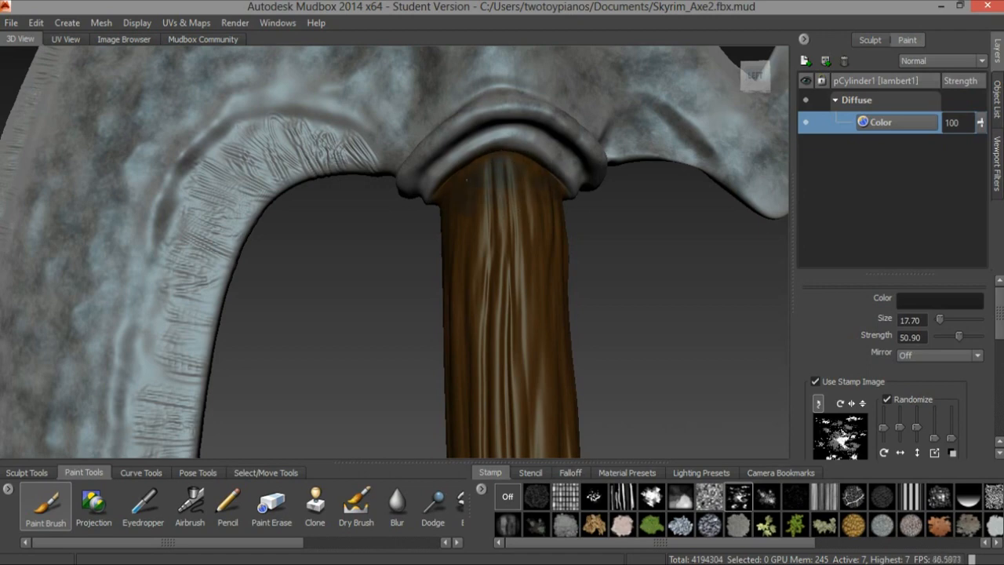
- Darken the top of the wooden shaft just beneath the collar with dark grey splatter all around
alt+drag(639, 176, 533, 163)
drag(351, 149, 377, 185)
alt+drag(463, 164, 345, 184)
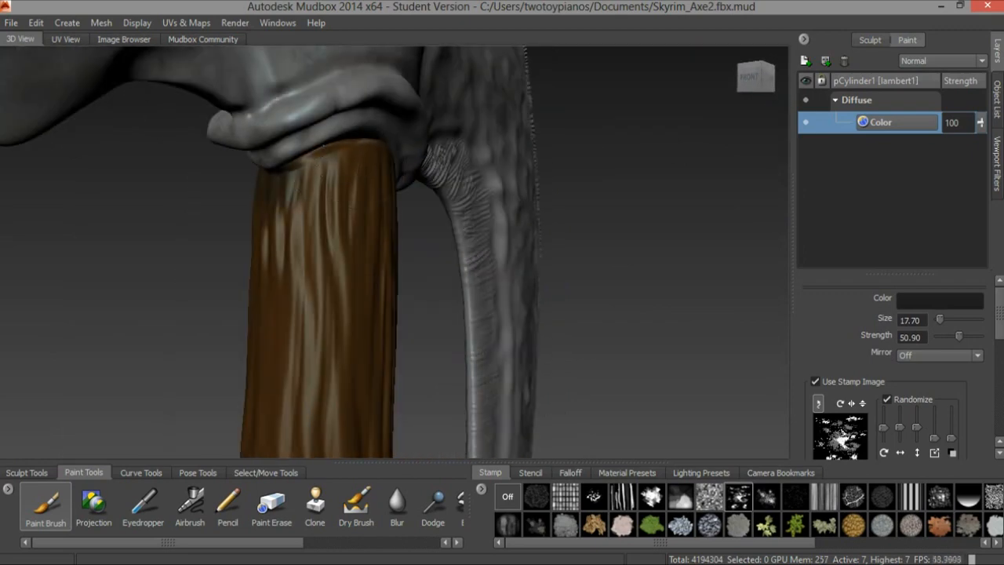
alt+drag(464, 163, 368, 167)
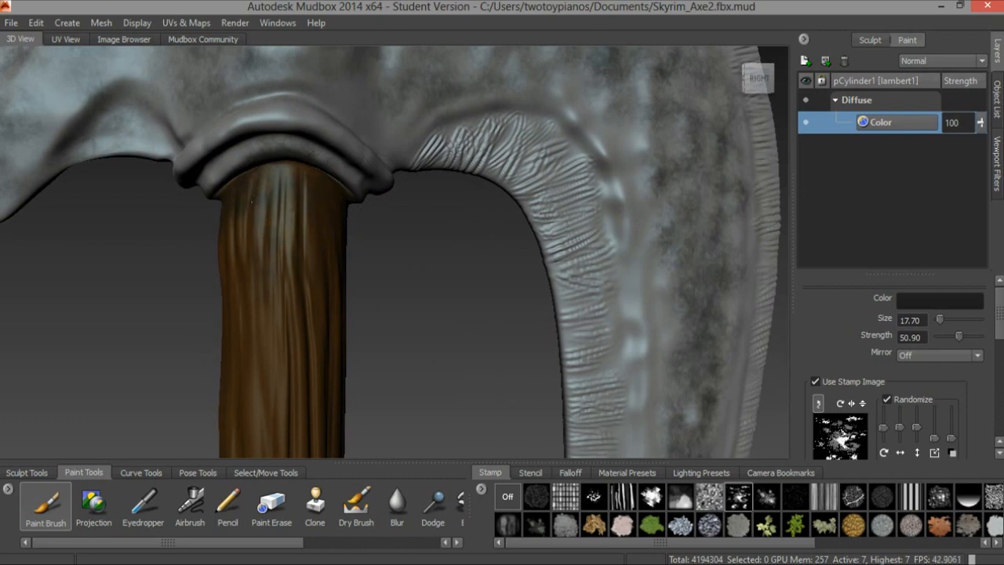
- Enlarge the brush size to about 36 and stipple more dark grey around the stud and diamond-holed end
scroll(338, 254, down, 5)
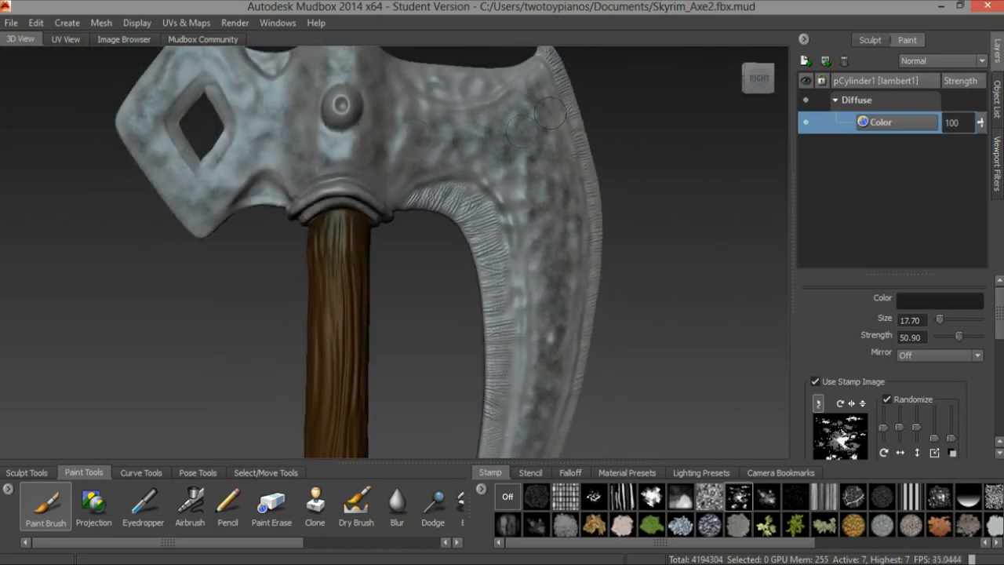
alt+middle_drag(349, 249, 352, 188)
mouse_move(424, 168)
alt+mouse_down()
mouse_move(619, 161)
mouse_move(650, 143)
alt+mouse_up()
scroll(640, 162, up, 5)
alt+middle_drag(650, 143, 589, 231)
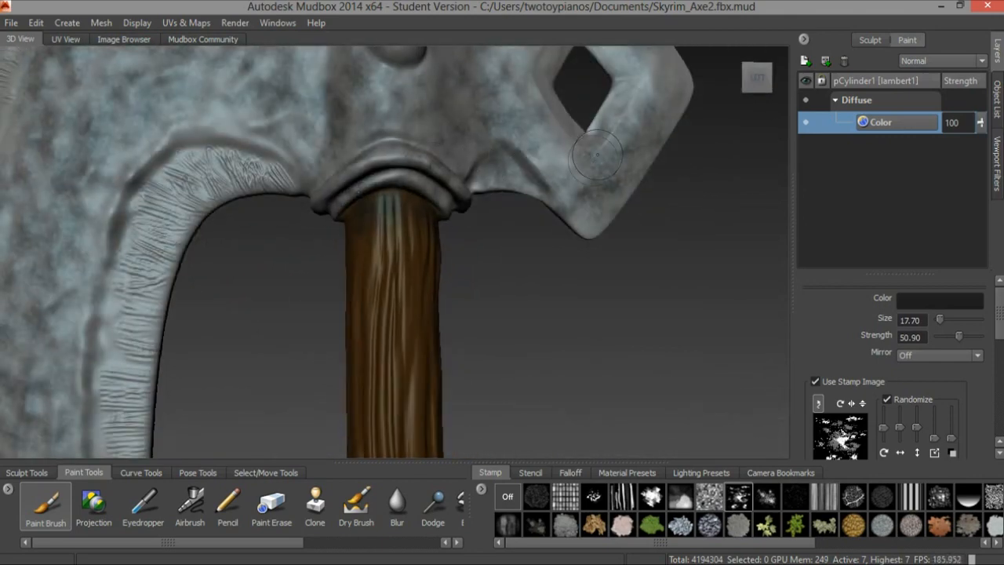
scroll(598, 155, down, 5)
mouse_move(597, 155)
alt+mouse_down()
mouse_move(577, 149)
mouse_move(542, 160)
mouse_move(605, 191)
alt+mouse_up()
alt+middle_drag(606, 191, 655, 217)
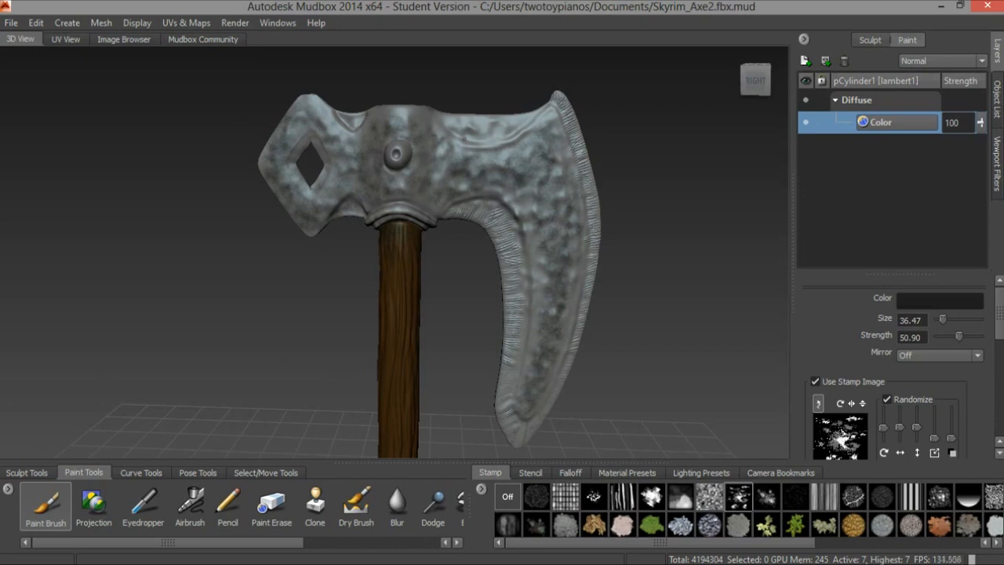
- Set the paint brush colour to black
alt+drag(559, 165, 554, 189)
alt+middle_drag(553, 189, 503, 135)
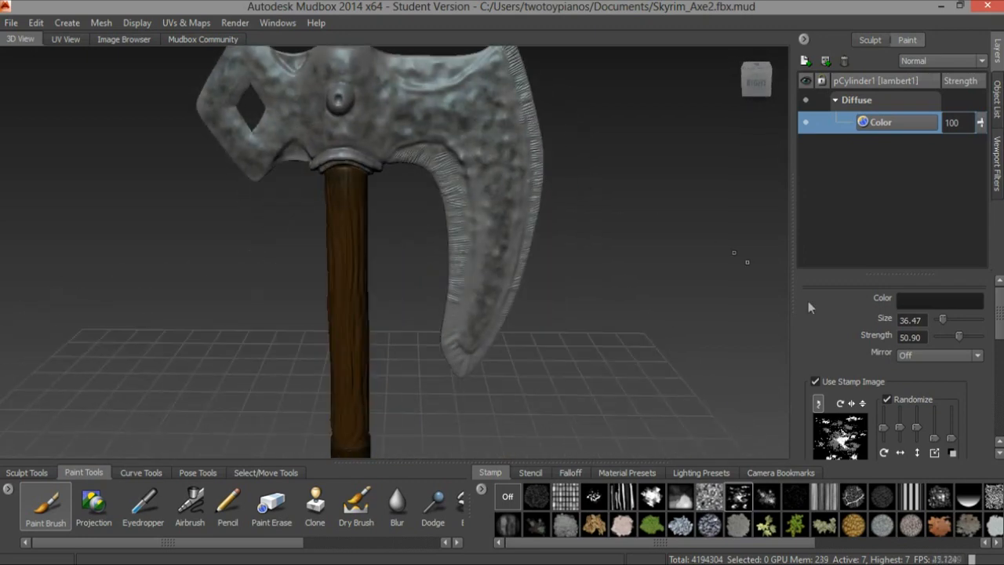
click(928, 304)
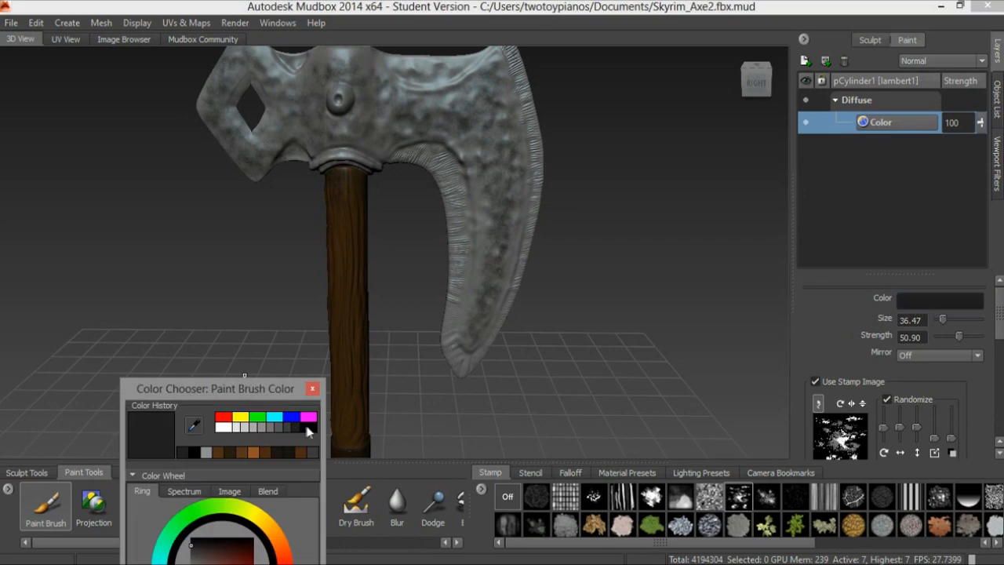
click(309, 428)
click(313, 389)
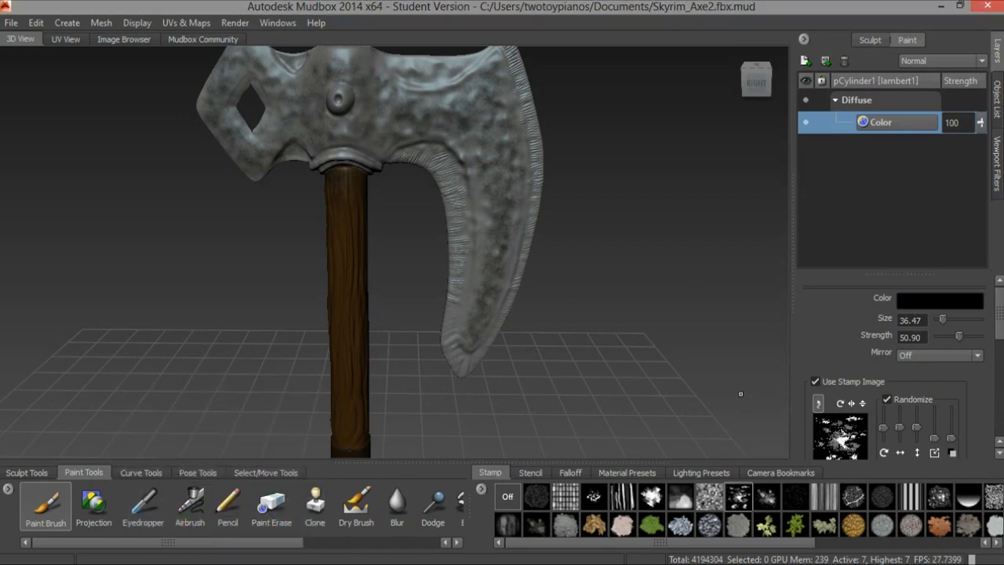
- Reduce the brush size to about 24 and stipple black splatter into the recesses along the head's upper edge
scroll(496, 227, up, 5)
alt+middle_drag(457, 165, 440, 192)
drag(437, 173, 460, 168)
drag(400, 168, 448, 177)
mouse_move(367, 157)
mouse_down()
mouse_move(393, 179)
mouse_move(496, 180)
mouse_move(532, 146)
mouse_up()
alt+drag(424, 153, 376, 154)
mouse_move(296, 118)
mouse_down()
mouse_move(275, 127)
mouse_move(276, 143)
mouse_move(313, 133)
mouse_move(248, 112)
mouse_up()
- Stipple black splatter into the notches beside the collar and down both flanks of the stud section
mouse_move(330, 149)
alt+mouse_down()
mouse_move(481, 104)
mouse_move(363, 197)
alt+mouse_up()
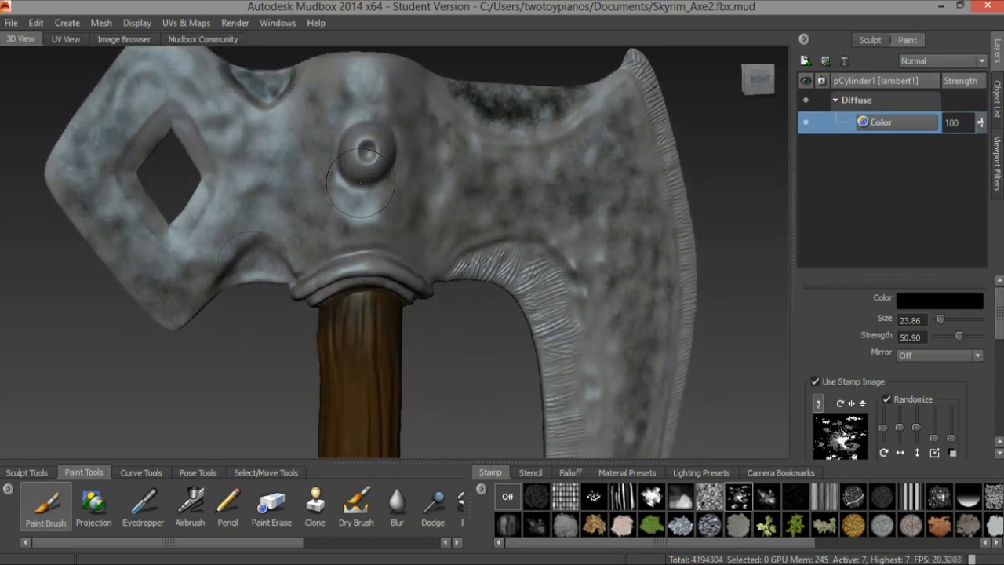
mouse_move(255, 255)
mouse_down()
mouse_move(245, 271)
mouse_move(279, 276)
mouse_up()
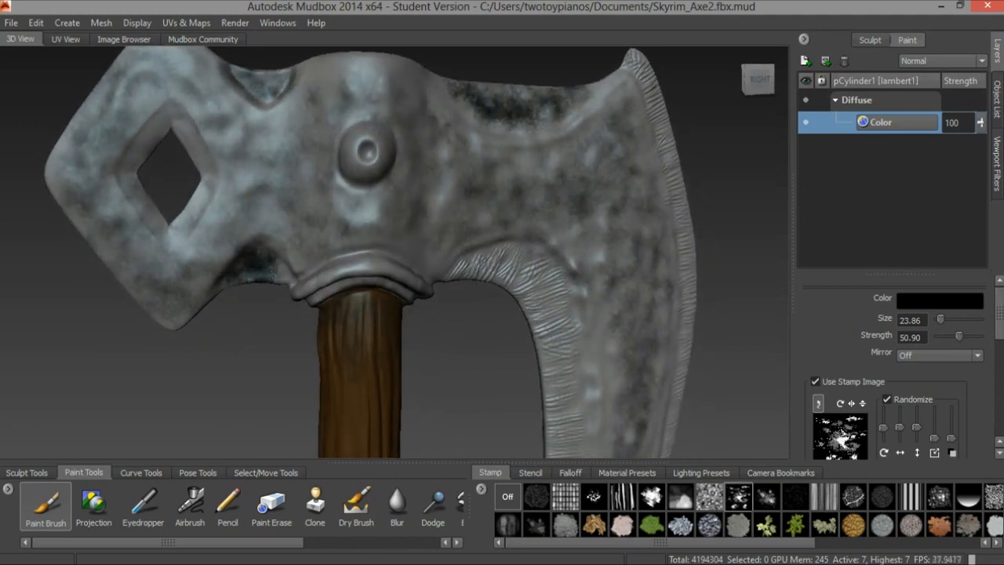
mouse_move(496, 267)
mouse_down()
mouse_move(522, 259)
mouse_move(510, 249)
mouse_move(470, 255)
mouse_move(492, 247)
mouse_move(464, 268)
mouse_up()
mouse_move(550, 244)
alt+mouse_down()
mouse_move(416, 157)
mouse_move(409, 223)
mouse_move(424, 223)
alt+mouse_up()
drag(436, 148, 428, 215)
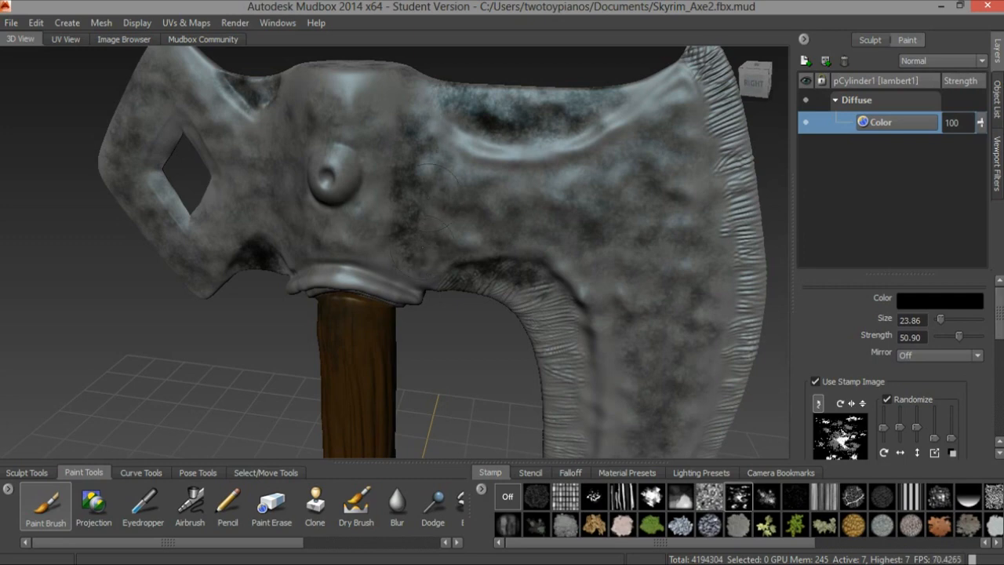
alt+drag(399, 129, 358, 168)
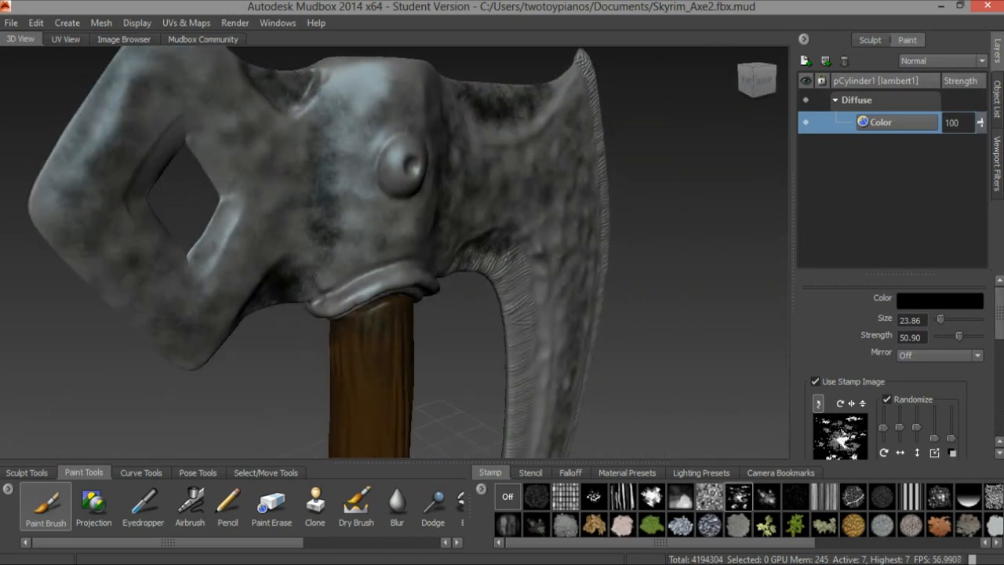
alt+drag(359, 220, 294, 232)
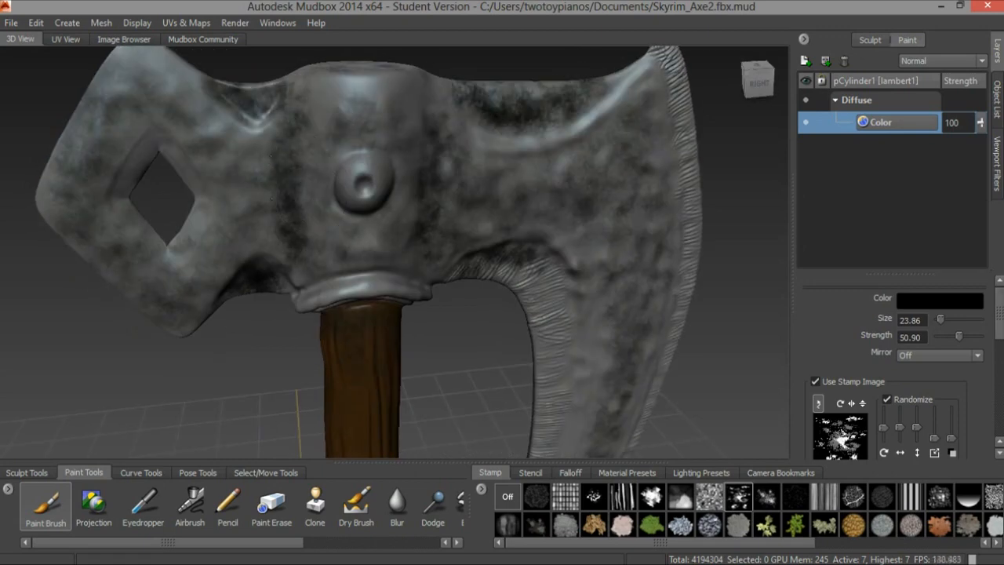
- Stipple black splatter into the upper recesses, the lower notch and beside the stud section on the opposite side
mouse_move(621, 204)
alt+mouse_down()
mouse_move(371, 141)
mouse_move(365, 101)
mouse_move(373, 271)
mouse_move(345, 161)
mouse_move(327, 223)
mouse_move(322, 166)
alt+mouse_up()
mouse_move(516, 133)
alt+mouse_down()
mouse_move(481, 143)
mouse_move(499, 166)
mouse_move(540, 138)
mouse_move(561, 102)
mouse_move(519, 92)
mouse_move(528, 75)
alt+mouse_up()
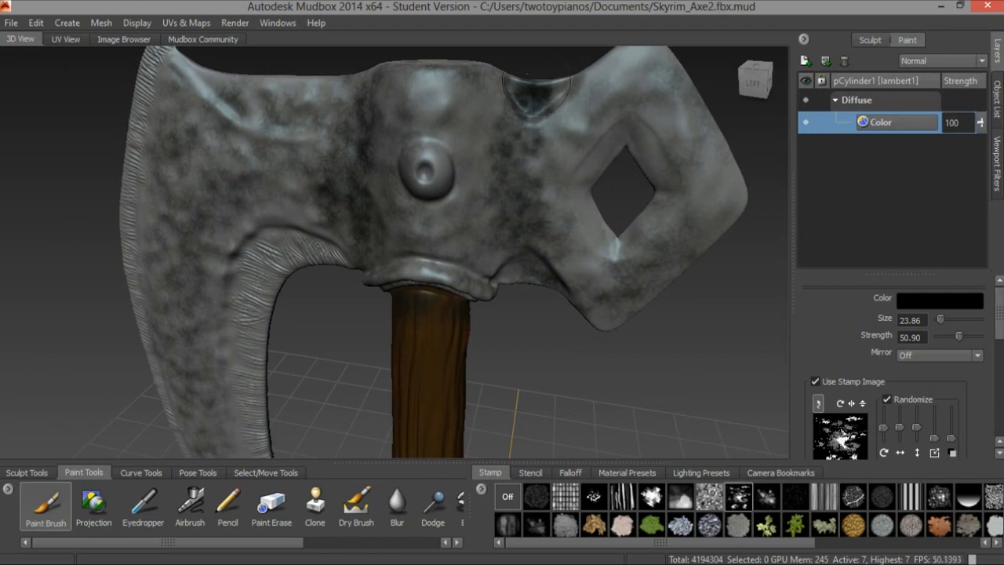
mouse_move(519, 271)
mouse_down()
mouse_move(529, 274)
mouse_move(511, 270)
mouse_up()
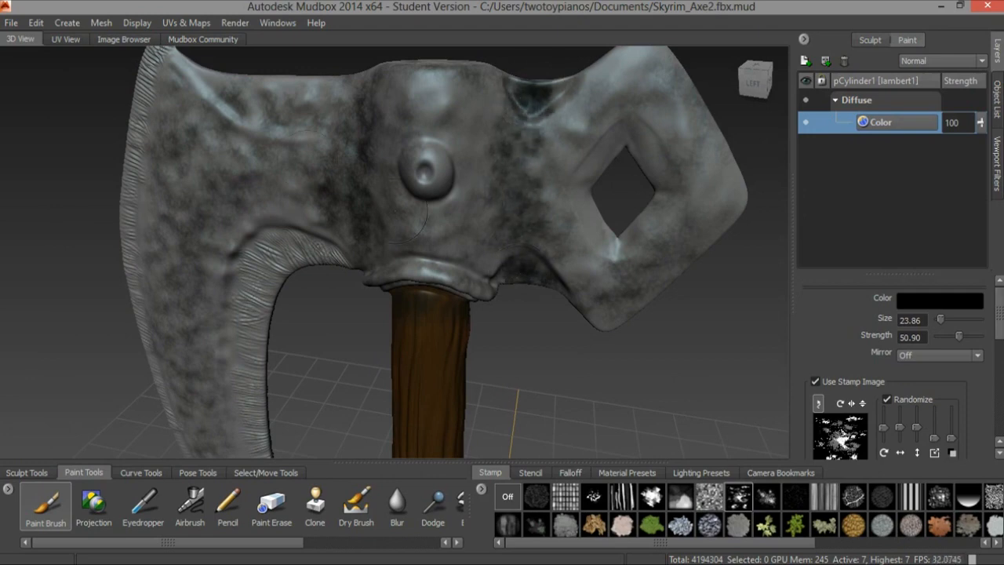
alt+drag(387, 200, 431, 227)
mouse_move(304, 114)
mouse_down()
mouse_move(220, 116)
mouse_move(270, 121)
mouse_move(175, 98)
mouse_up()
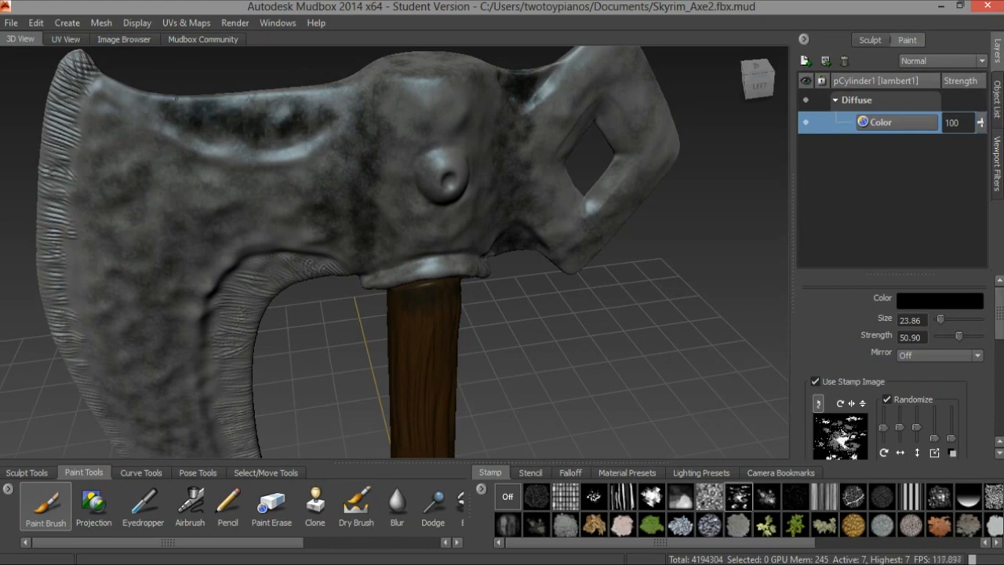
- Darken the inner curve of the opposite side's blade with black splatter where the hatched bevel begins
alt+middle_drag(365, 216, 454, 149)
mouse_move(432, 228)
alt+mouse_down()
mouse_move(396, 160)
mouse_move(327, 174)
alt+mouse_up()
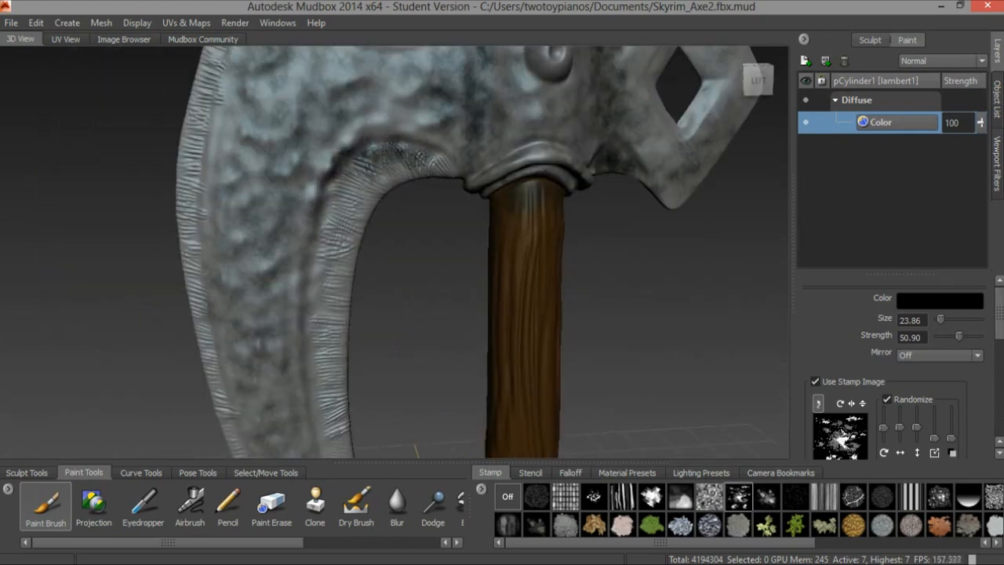
mouse_move(312, 266)
mouse_down()
mouse_move(418, 129)
mouse_move(450, 161)
mouse_move(390, 134)
mouse_up()
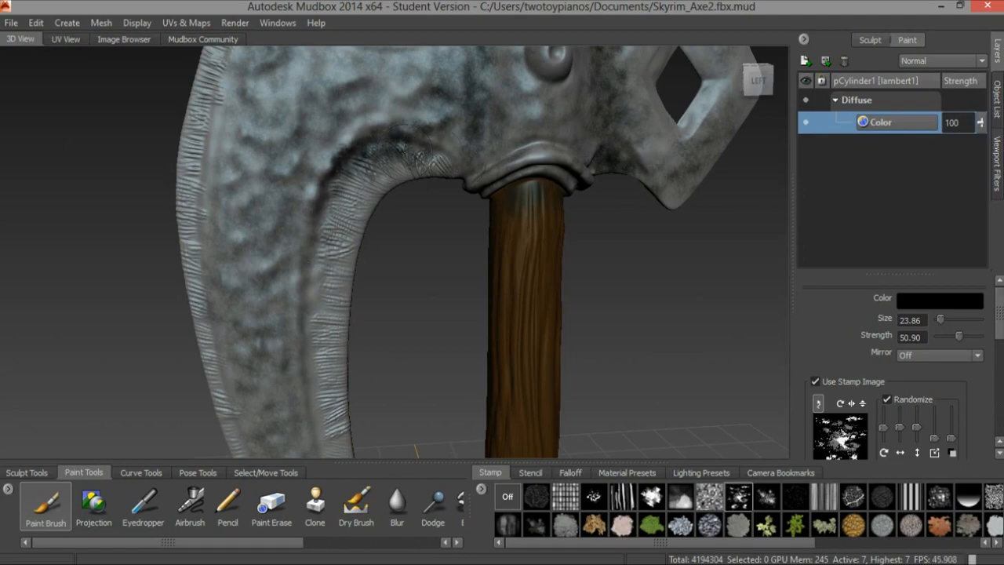
- Reduce the brush size to about 13 and line the first side's inner bevel groove with black splatter down the blade
alt+drag(328, 200, 541, 120)
scroll(530, 127, down, 4)
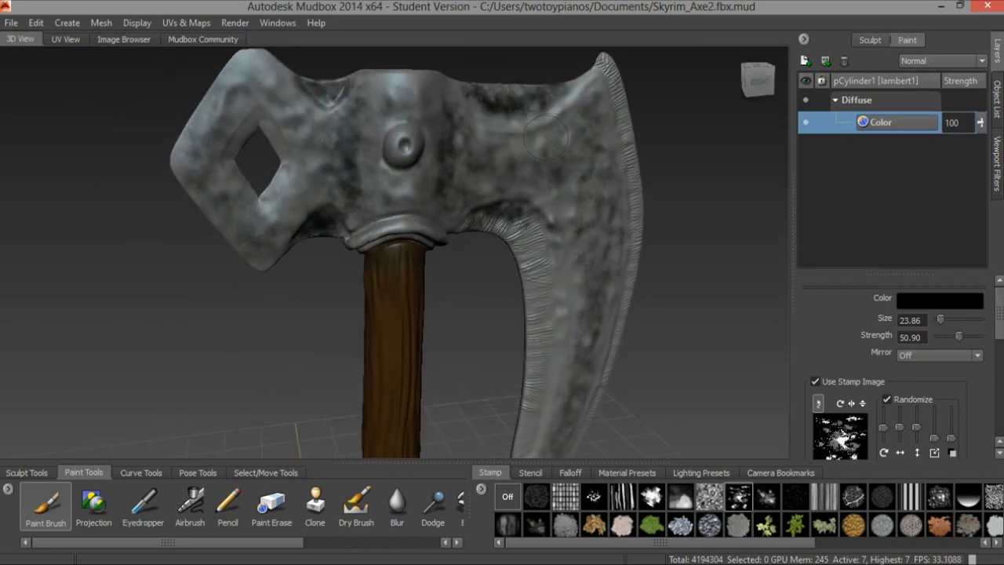
alt+middle_drag(617, 118, 611, 148)
scroll(611, 147, down, 5)
alt+drag(567, 165, 553, 182)
alt+middle_drag(549, 286, 381, 265)
scroll(547, 195, up, 4)
alt+drag(380, 265, 343, 172)
scroll(344, 172, up, 1)
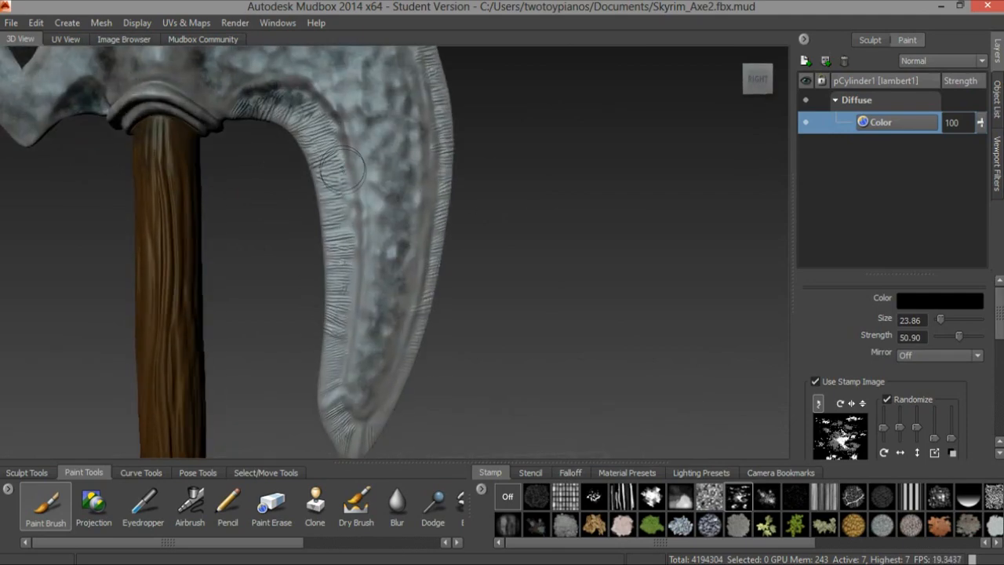
mouse_move(367, 162)
alt+mouse_down()
mouse_move(370, 121)
mouse_move(394, 247)
mouse_move(395, 235)
mouse_move(372, 385)
alt+mouse_up()
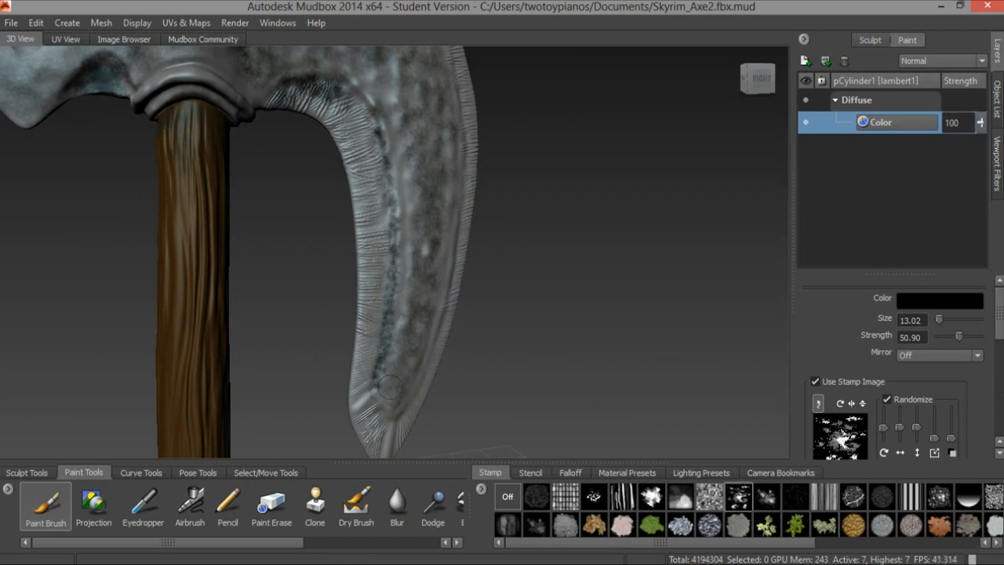
alt+drag(480, 349, 455, 294)
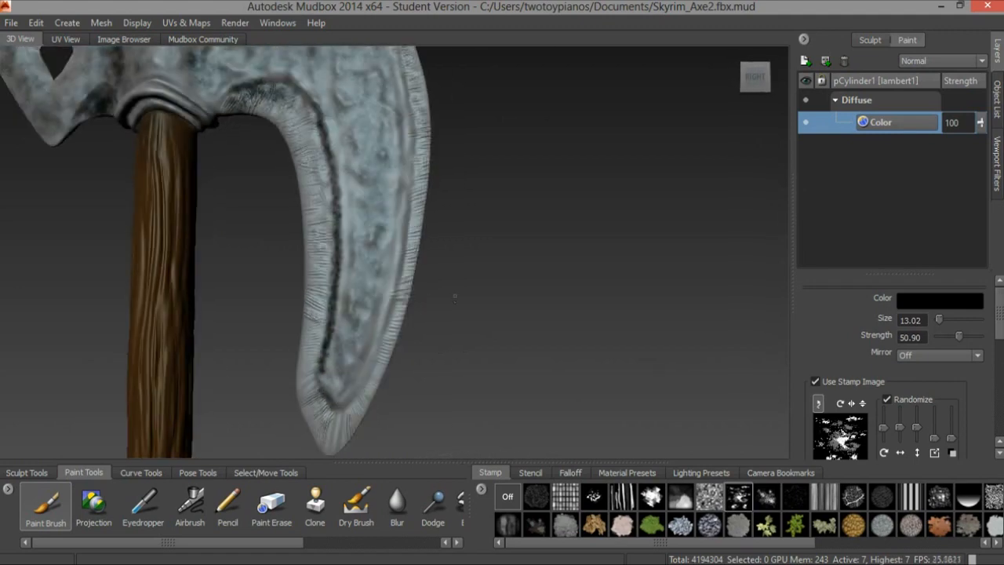
- Line the groove beside the outer cutting edge with black splatter from the blade's upper part to its tip
alt+middle_drag(455, 293, 429, 357)
alt+drag(430, 357, 392, 345)
alt+drag(314, 67, 362, 176)
drag(338, 102, 382, 272)
drag(382, 237, 387, 310)
alt+middle_drag(432, 227, 471, 111)
mouse_move(470, 111)
alt+mouse_down()
mouse_move(414, 249)
mouse_move(400, 315)
alt+mouse_up()
drag(413, 255, 387, 366)
drag(401, 318, 367, 409)
alt+right_drag(480, 233, 433, 212)
alt+drag(433, 211, 486, 249)
alt+middle_drag(333, 83, 422, 154)
mouse_move(422, 154)
alt+mouse_down()
mouse_move(444, 123)
mouse_move(421, 126)
mouse_move(391, 171)
mouse_move(365, 161)
mouse_move(344, 132)
mouse_move(389, 161)
alt+mouse_up()
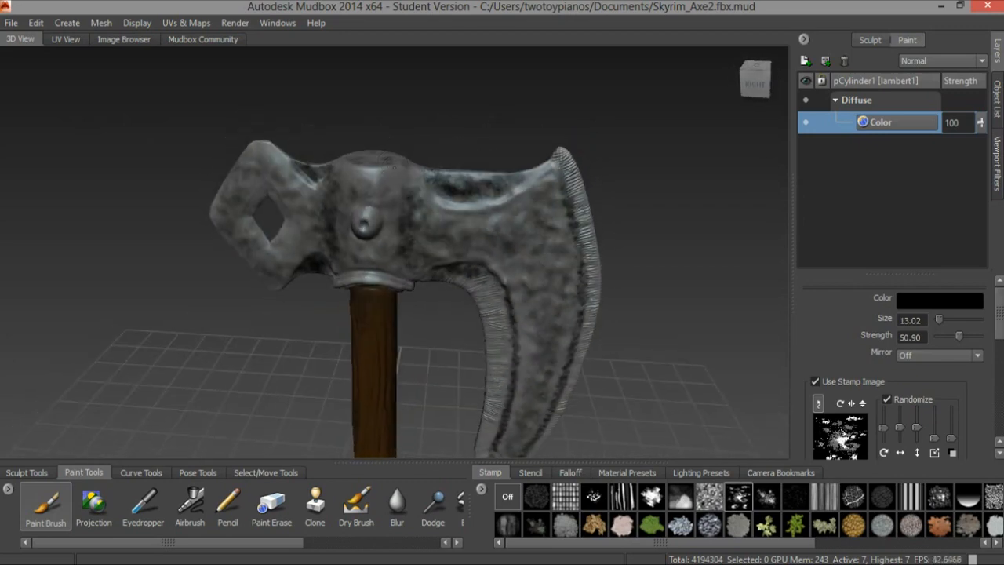
- Stipple black splatter along the upper rim and between the rings of the collar
alt+drag(425, 243, 389, 200)
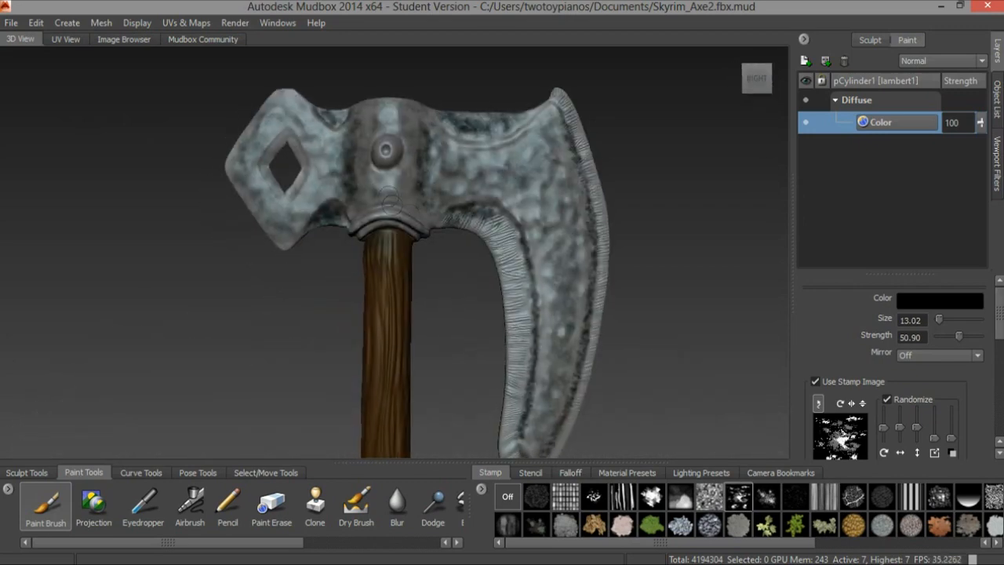
alt+right_drag(359, 188, 443, 123)
drag(362, 94, 278, 142)
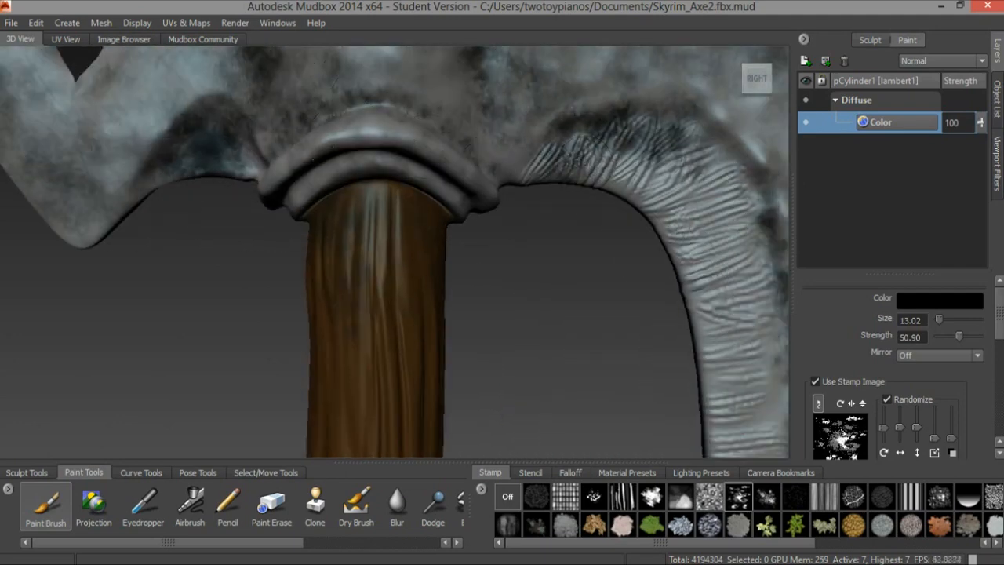
drag(356, 131, 276, 191)
- Line the opposite side's bevel grooves with black splatter down the outer edge, around the tip and along the inner edge
mouse_move(655, 172)
alt+mouse_down()
mouse_move(470, 174)
mouse_move(337, 118)
alt+mouse_up()
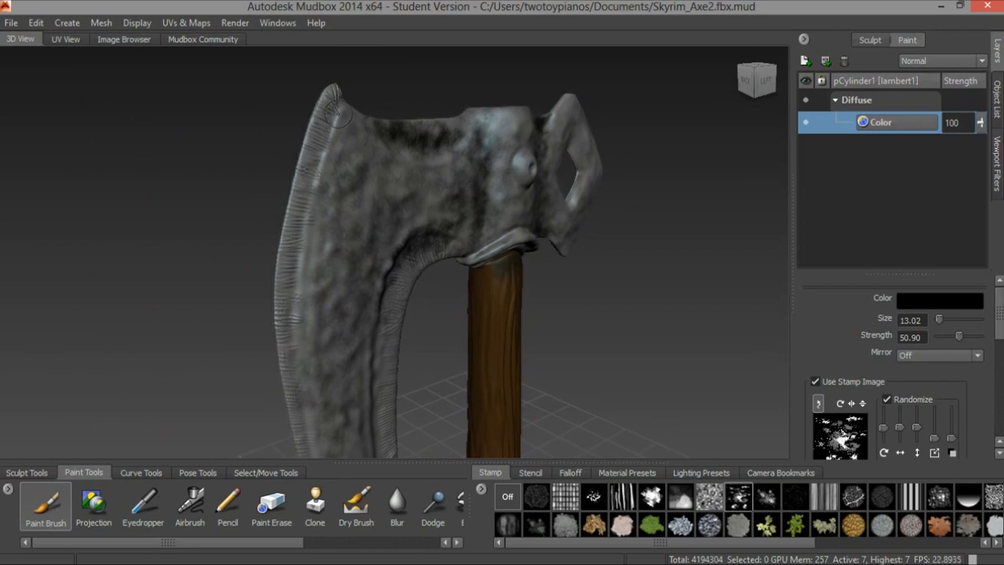
mouse_move(323, 163)
mouse_down()
mouse_move(307, 222)
mouse_move(297, 378)
mouse_up()
alt+middle_drag(297, 379, 323, 238)
mouse_move(334, 166)
mouse_down()
mouse_move(350, 312)
mouse_move(377, 383)
mouse_up()
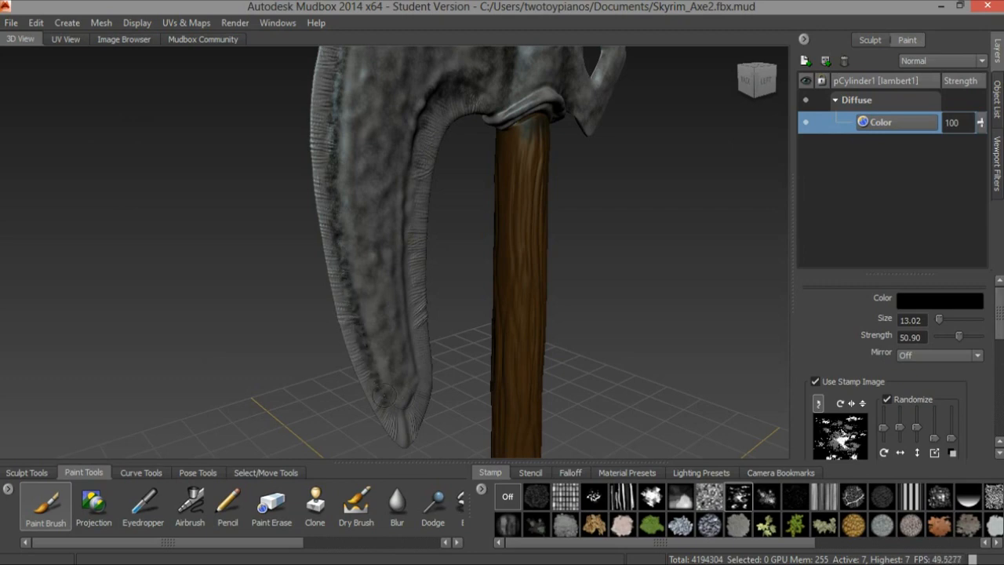
mouse_move(431, 334)
alt+mouse_down()
mouse_move(463, 216)
mouse_move(445, 184)
mouse_move(423, 219)
mouse_move(417, 284)
mouse_move(426, 379)
alt+mouse_up()
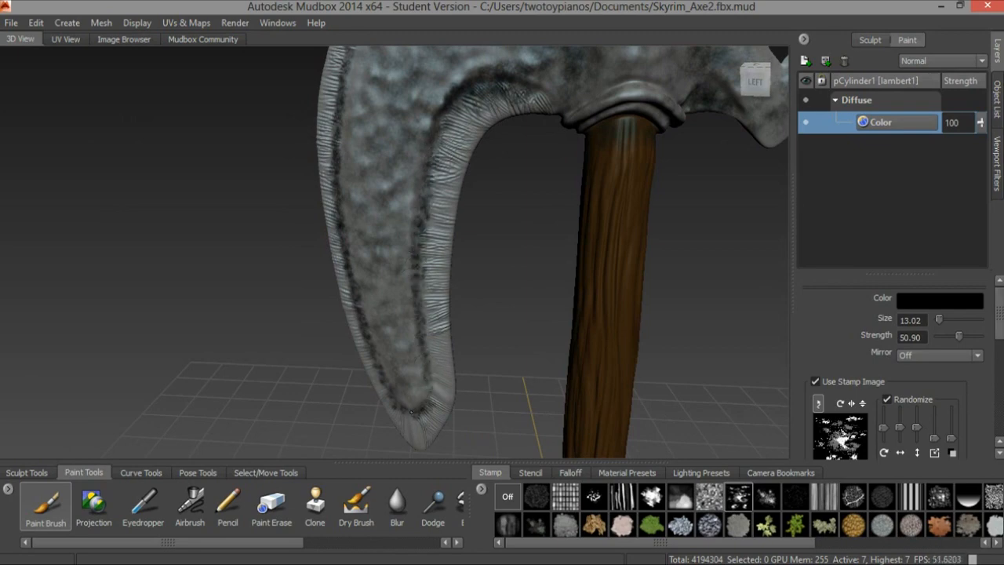
- Darken the opposite side of the collar with black splatter along its upper rim and rings
alt+right_drag(547, 193, 502, 149)
alt+middle_drag(502, 149, 488, 228)
alt+drag(488, 228, 501, 178)
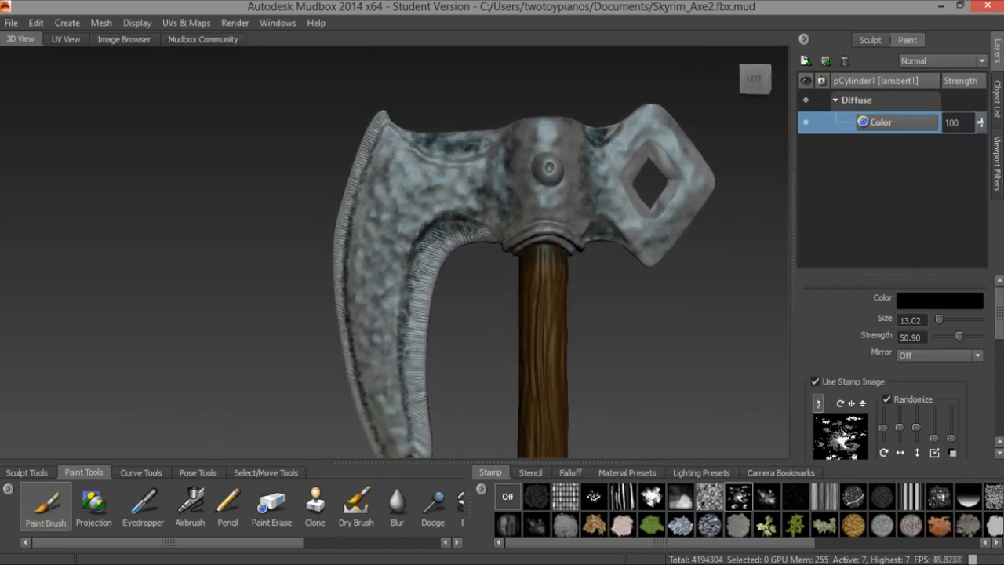
alt+drag(500, 178, 477, 187)
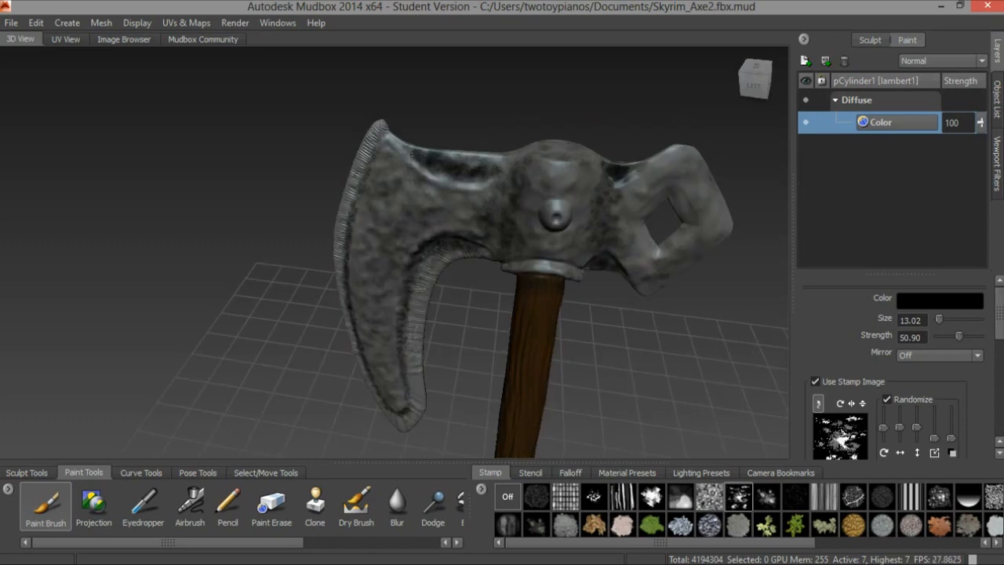
alt+drag(665, 186, 628, 146)
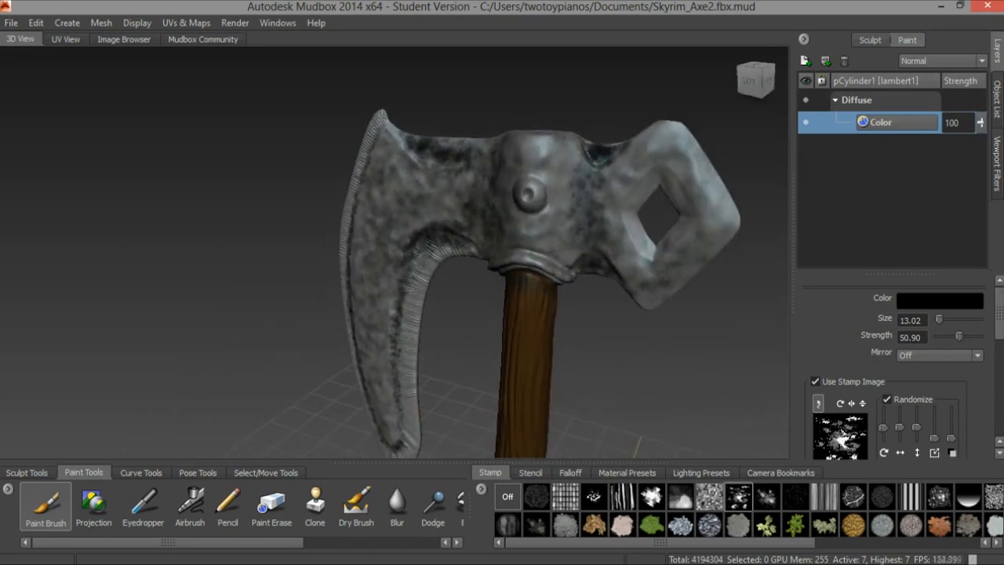
alt+drag(637, 445, 627, 239)
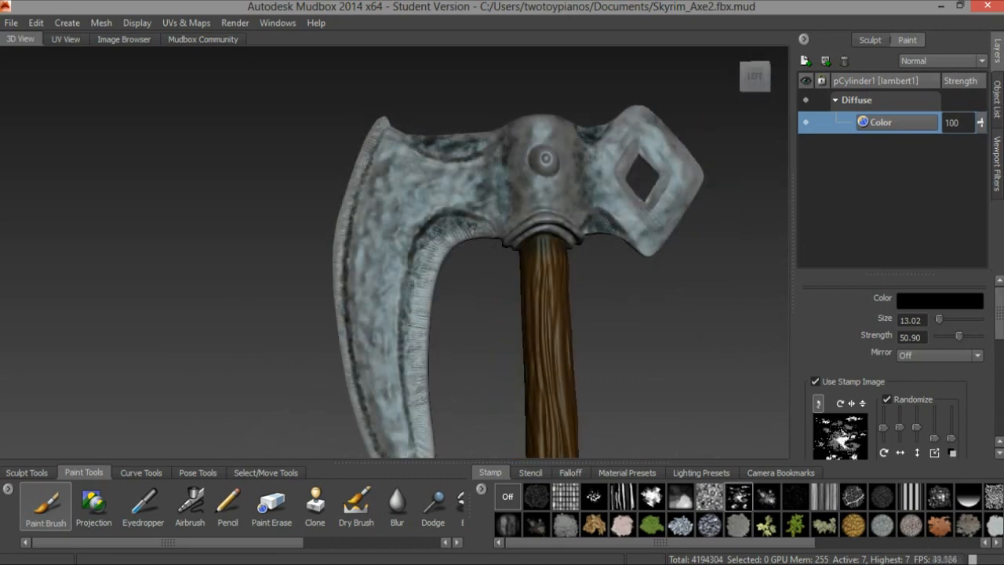
alt+drag(640, 189, 578, 270)
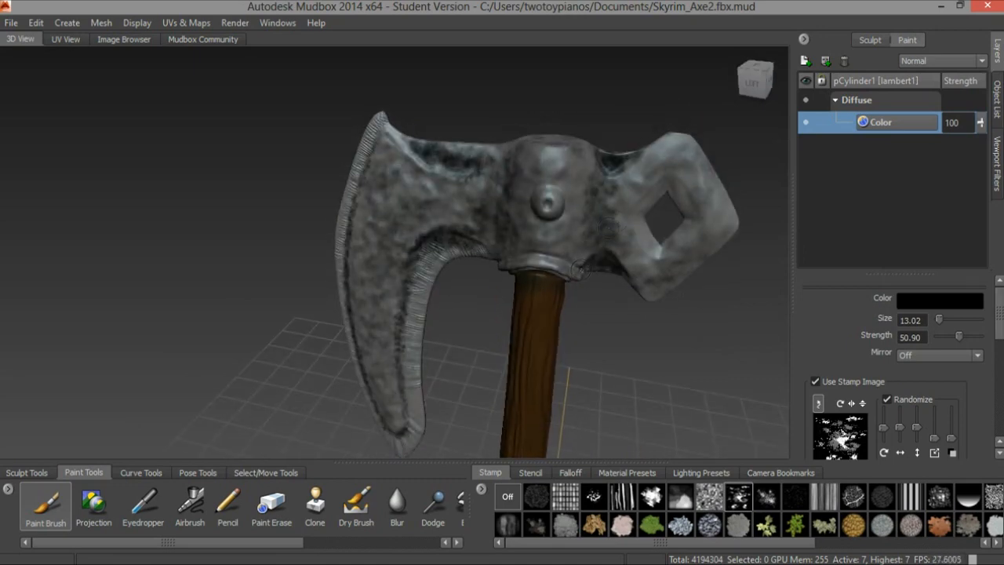
alt+drag(675, 229, 580, 228)
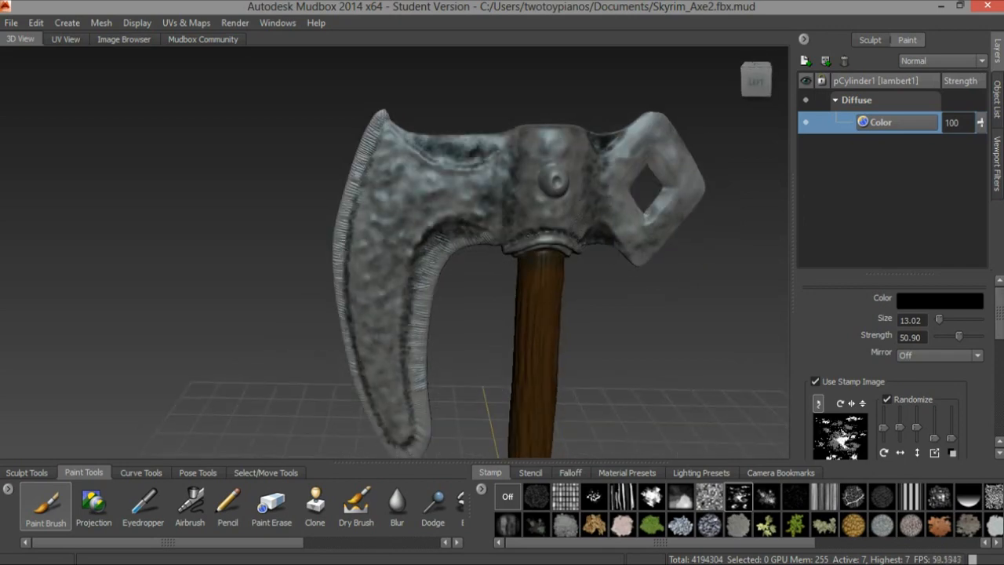
- Deepen the black splatter in the collar's grooves on the first side and underneath
alt+drag(504, 240, 745, 227)
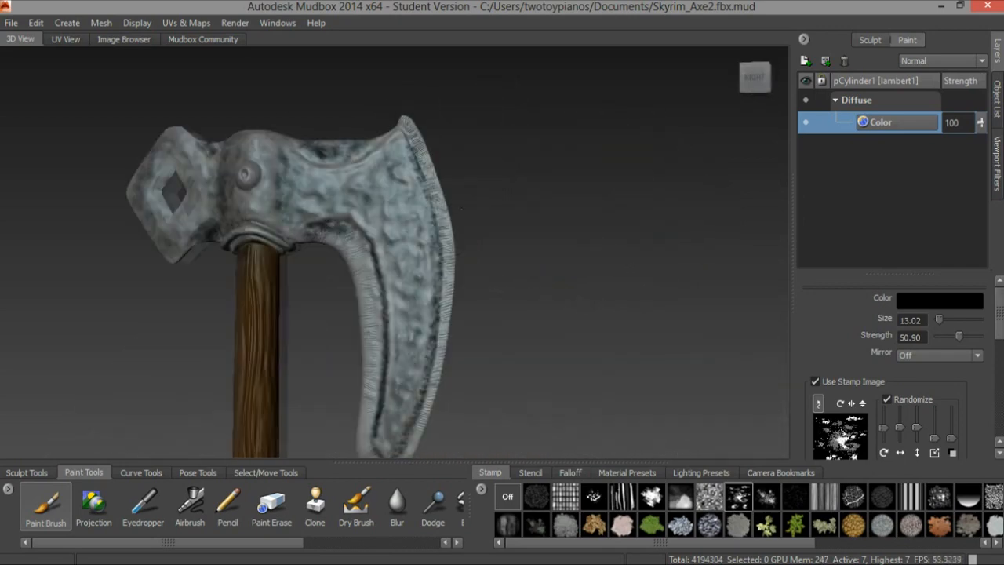
alt+middle_drag(305, 221, 486, 219)
scroll(491, 216, up, 5)
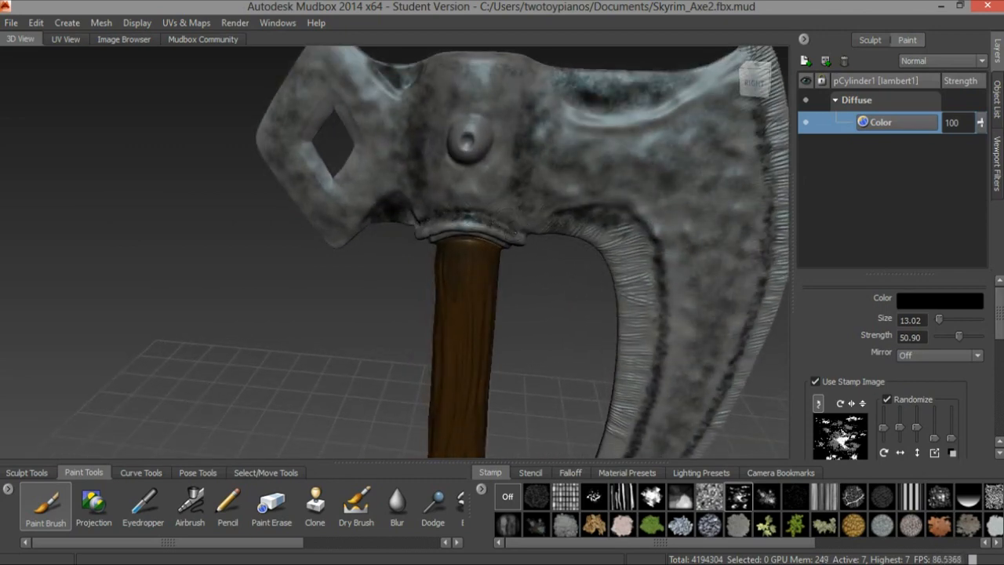
mouse_move(534, 228)
alt+mouse_down()
mouse_move(506, 210)
mouse_move(489, 228)
alt+mouse_up()
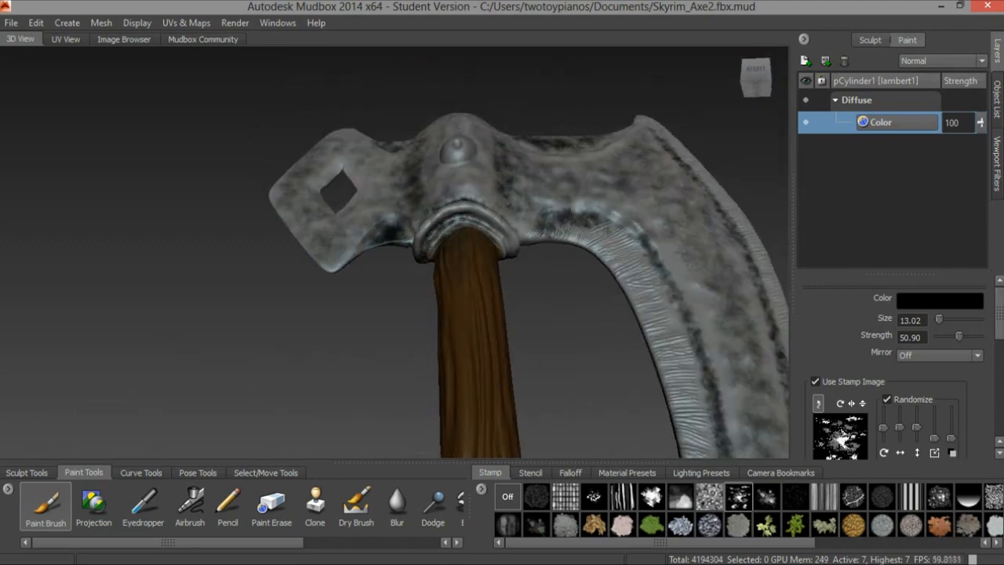
mouse_move(498, 237)
alt+mouse_down()
mouse_move(448, 150)
mouse_move(404, 192)
mouse_move(460, 189)
mouse_move(506, 262)
alt+mouse_up()
- Stipple light black splatter around the rim of the diamond-shaped hole
mouse_move(627, 188)
alt+mouse_down()
mouse_move(554, 198)
mouse_move(535, 214)
mouse_move(535, 154)
mouse_move(472, 146)
alt+mouse_up()
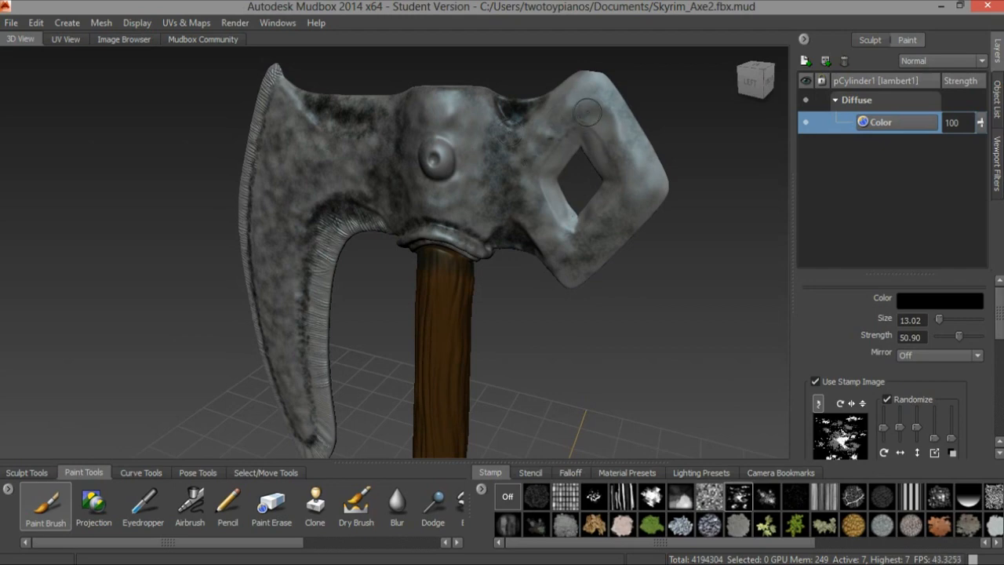
drag(624, 185, 560, 250)
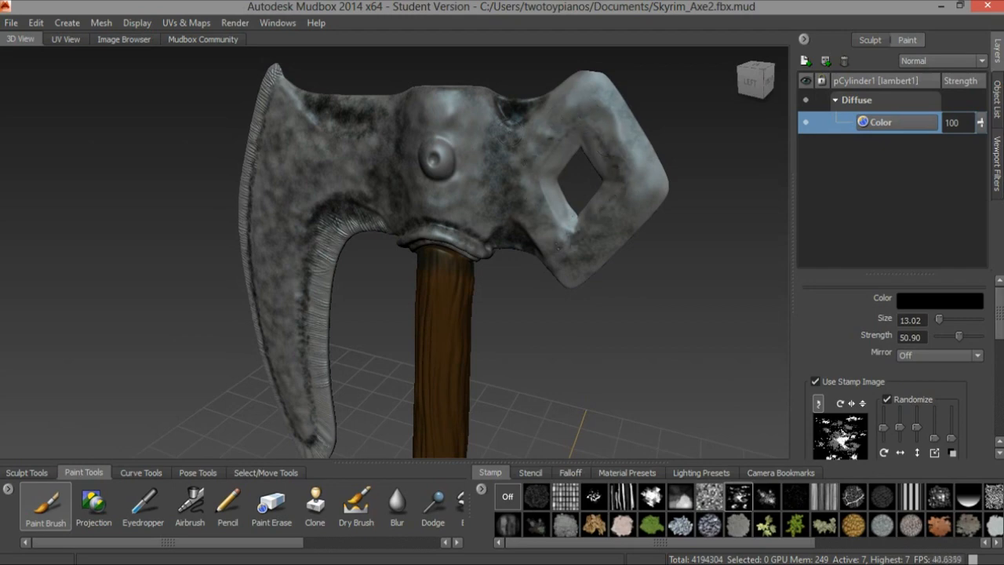
alt+drag(631, 235, 340, 165)
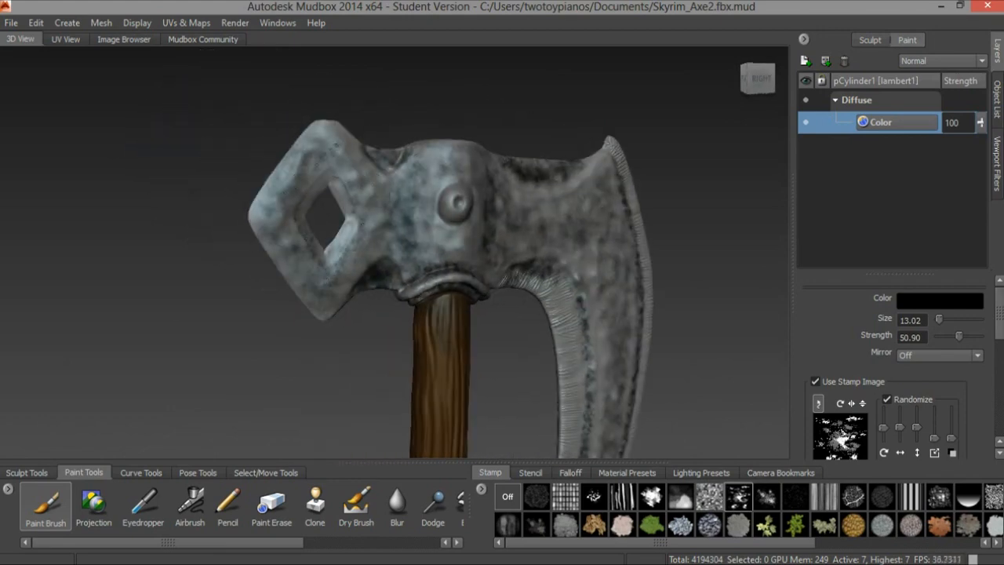
- Examine the black splatter weathering on both sides of the axe head and along the handle
alt+drag(446, 108, 650, 168)
alt+middle_drag(650, 168, 614, 51)
alt+drag(626, 170, 462, 156)
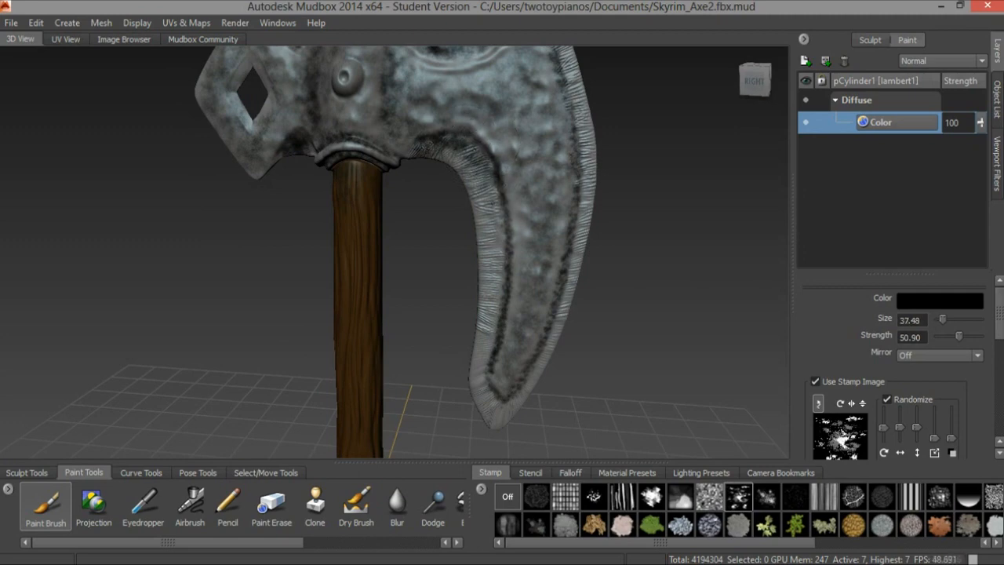
alt+right_drag(658, 165, 576, 149)
alt+drag(576, 149, 389, 151)
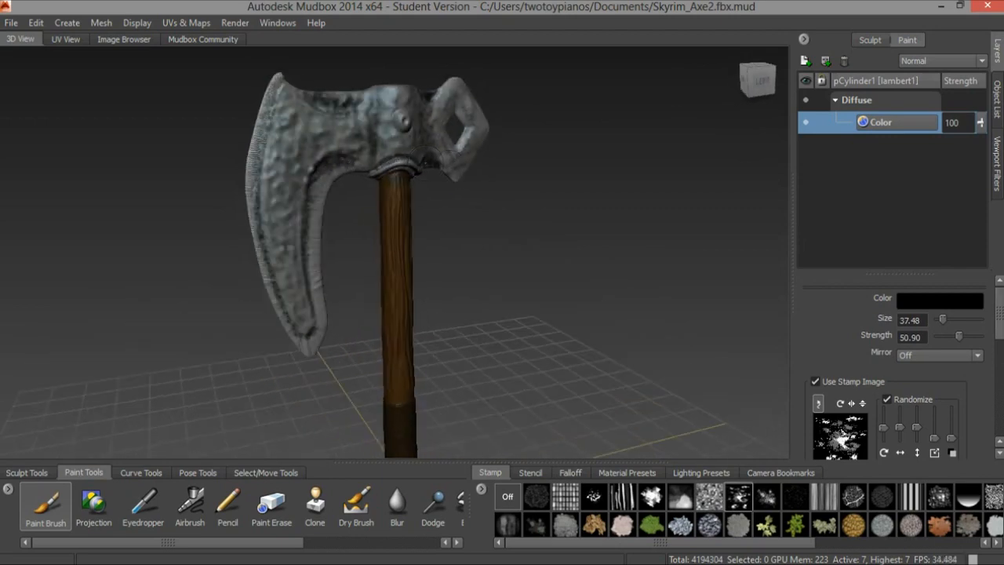
alt+middle_drag(459, 183, 466, 152)
alt+drag(466, 151, 491, 188)
alt+drag(527, 185, 424, 186)
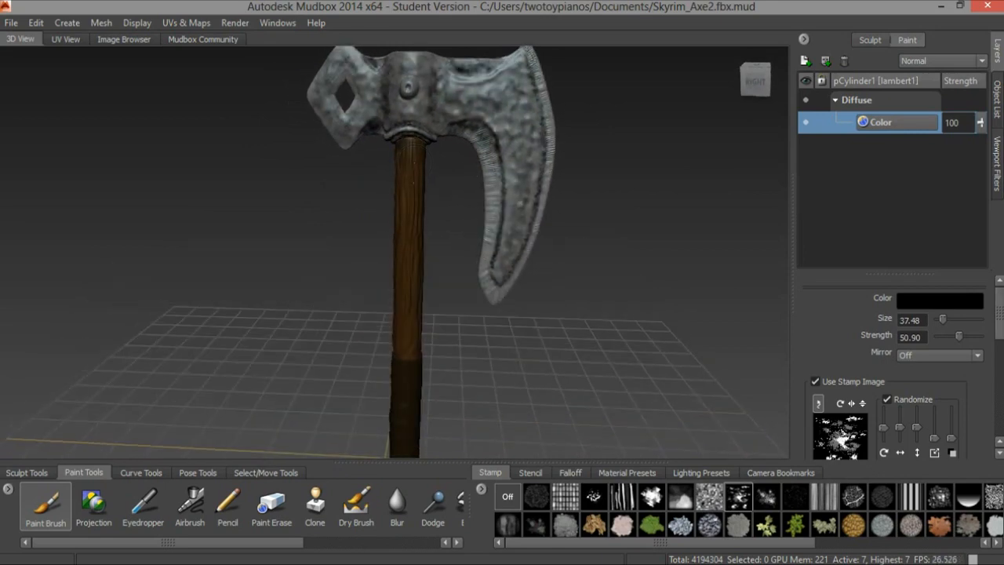
alt+drag(454, 187, 473, 170)
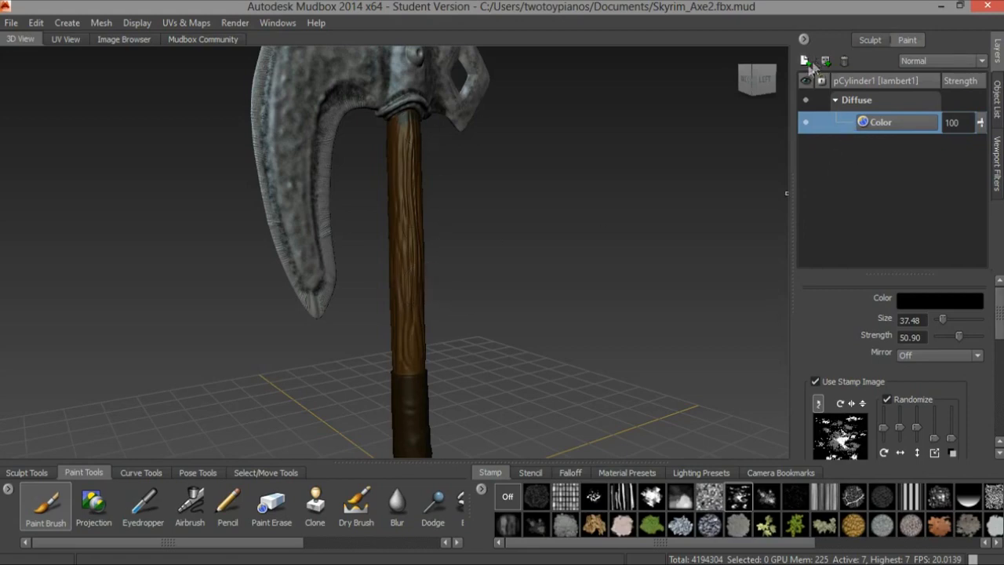
- Create a 2048 TIFF [8 bit, RGBA] paint layer named Spec in the Specular channel
click(804, 61)
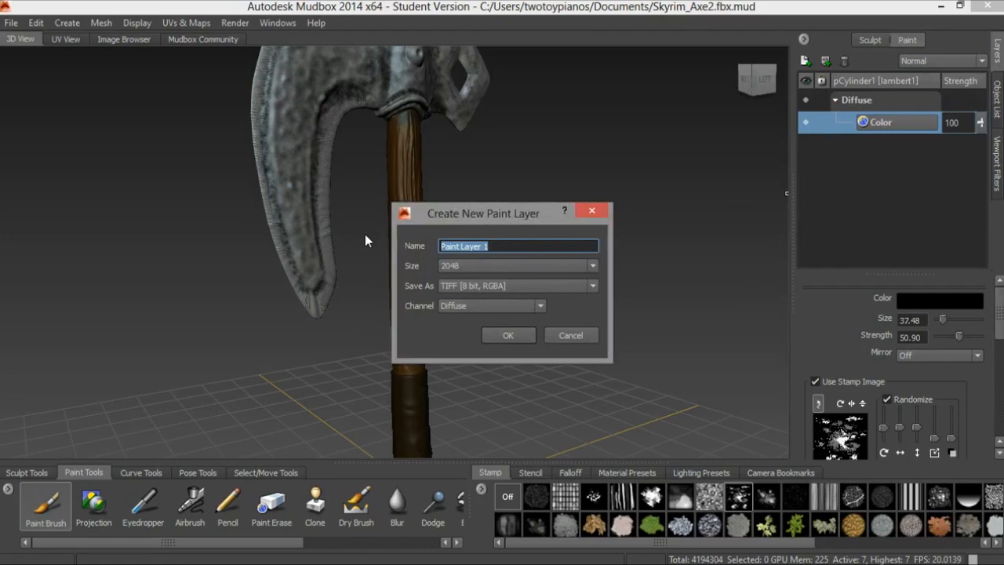
text(Spec)
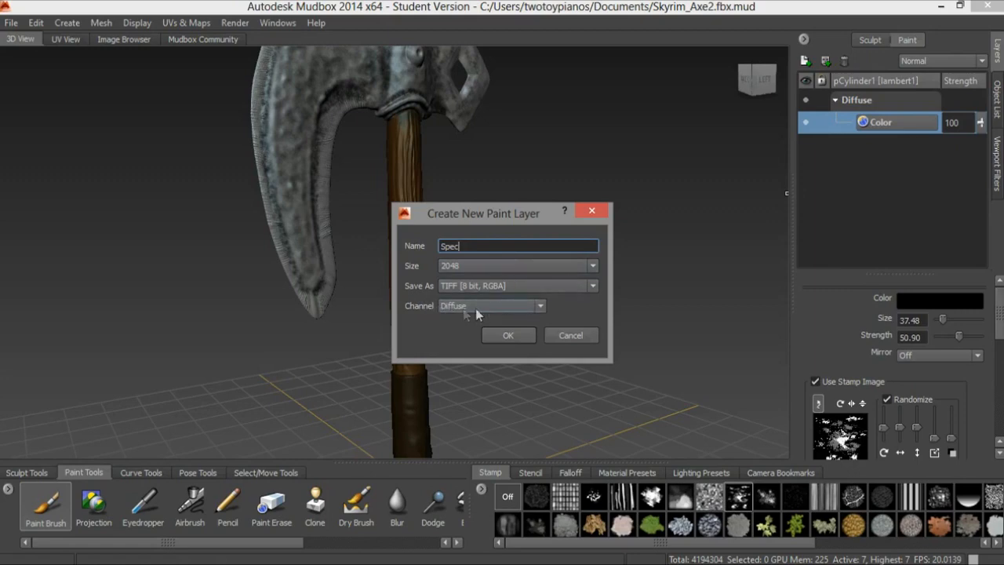
click(541, 308)
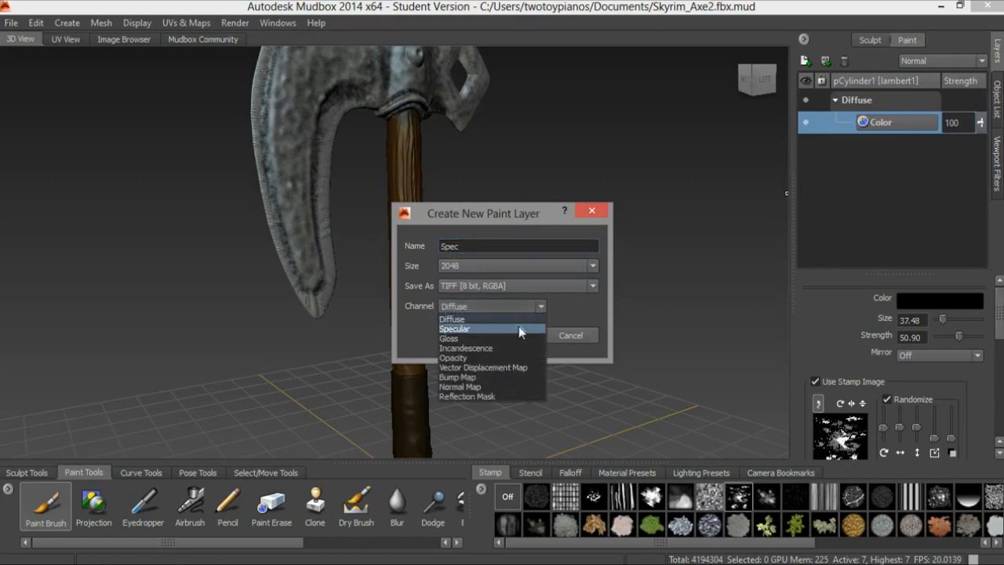
click(517, 327)
click(510, 335)
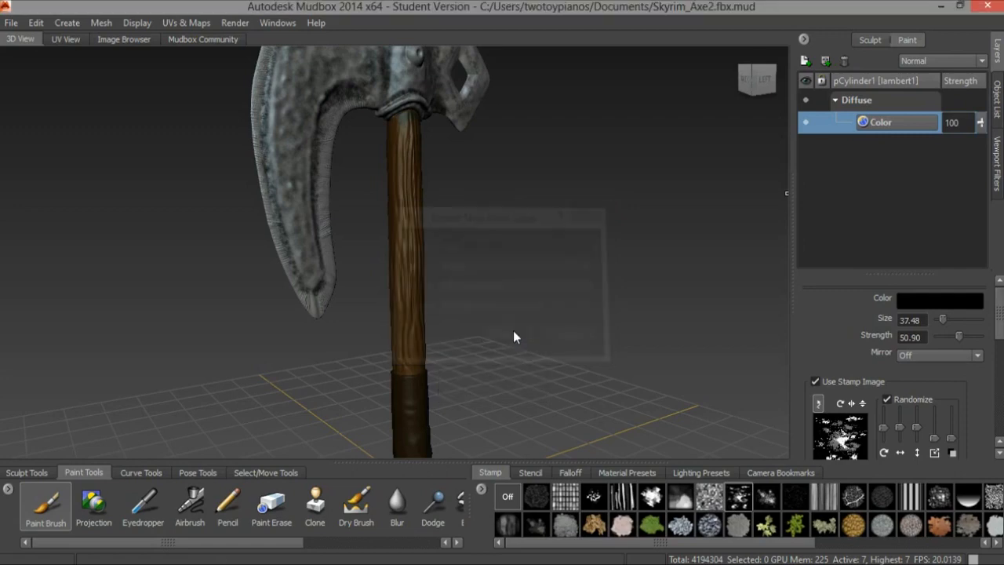
- Turn the brush stamp off and paint solid black on the Spec layer over the wooden handle's left side
scroll(565, 178, down, 3)
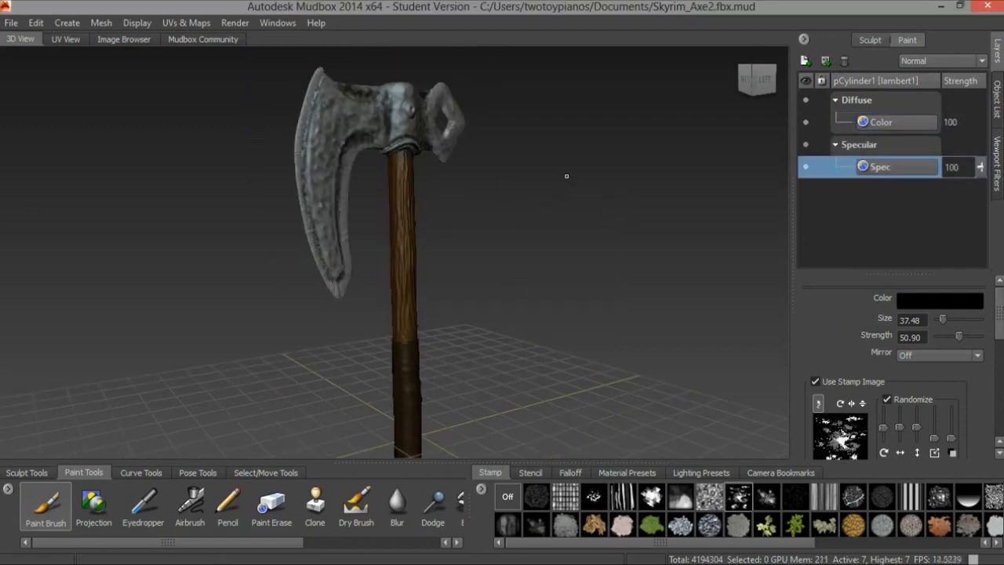
alt+drag(499, 176, 473, 203)
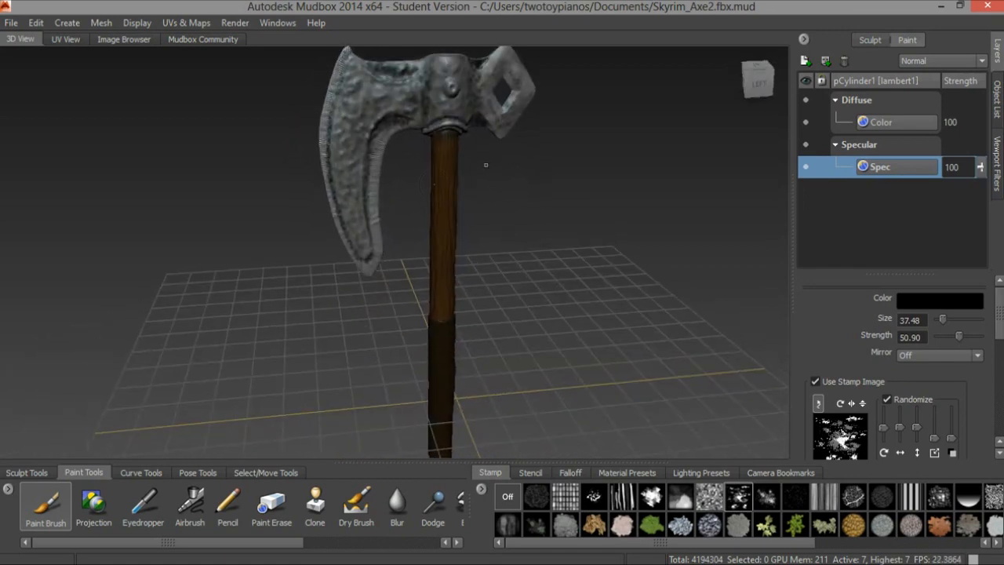
alt+drag(472, 195, 527, 170)
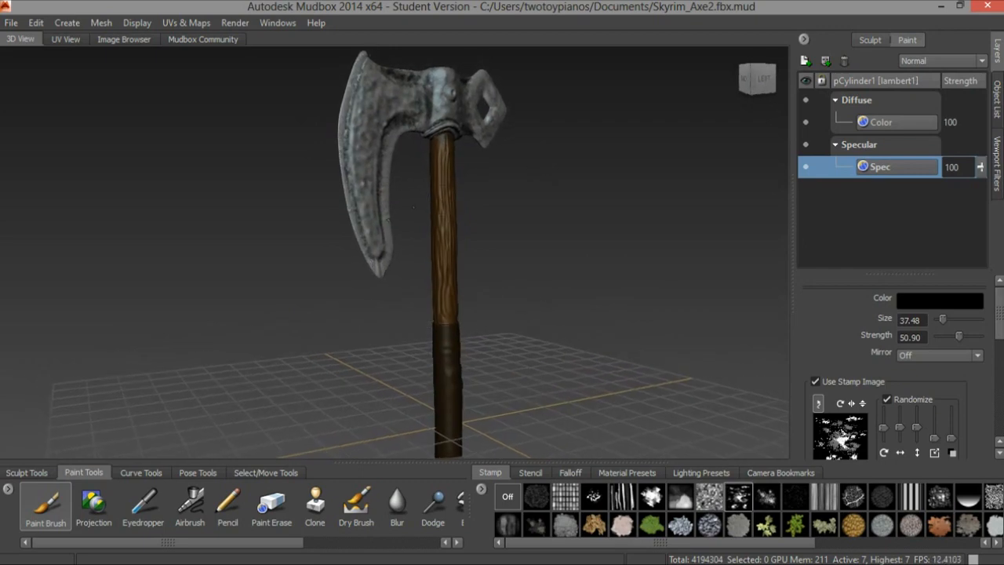
alt+right_drag(529, 170, 639, 195)
alt+middle_drag(639, 195, 575, 209)
alt+drag(514, 185, 498, 177)
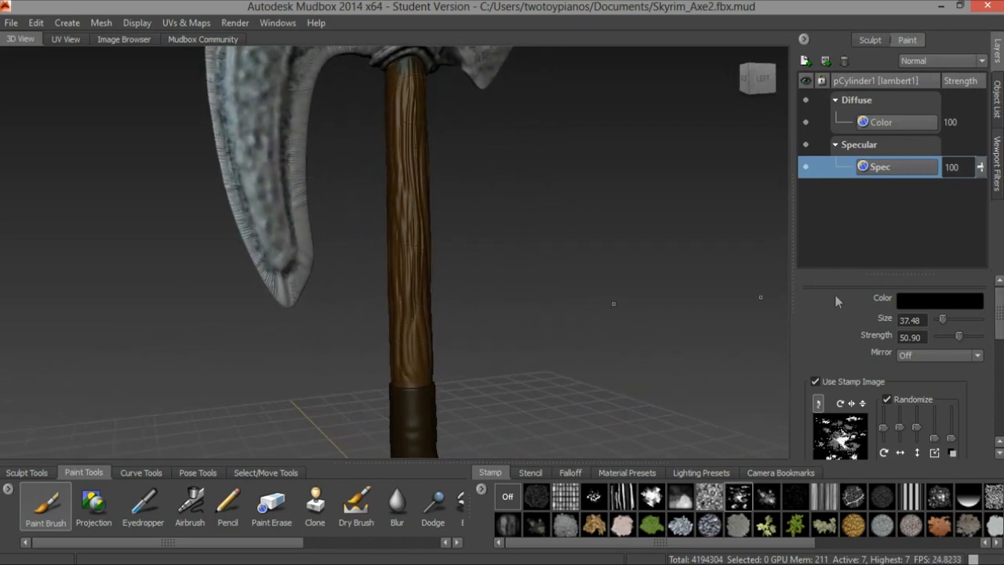
click(511, 494)
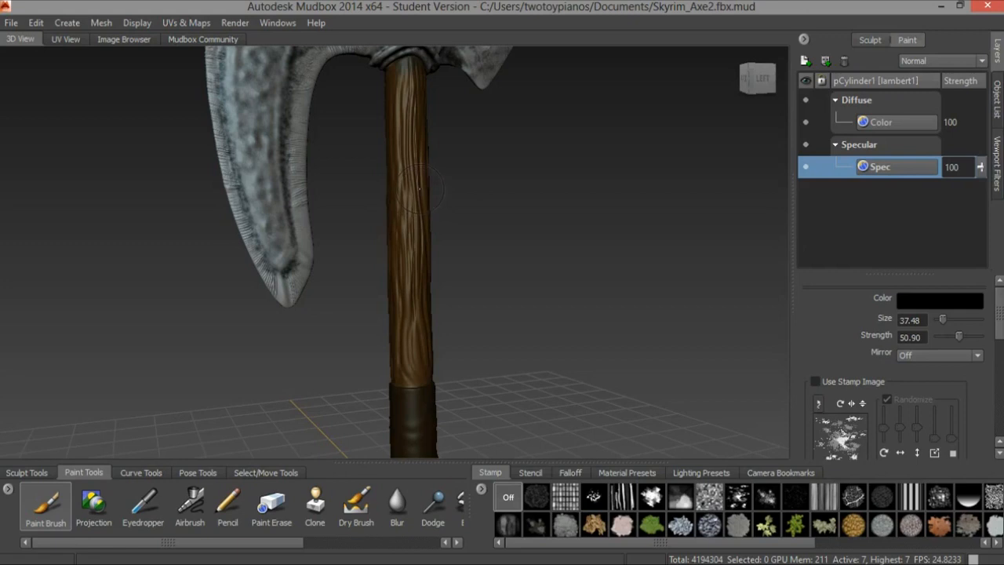
mouse_move(422, 188)
mouse_down()
mouse_move(441, 185)
mouse_move(407, 142)
mouse_move(405, 63)
mouse_move(415, 341)
mouse_up()
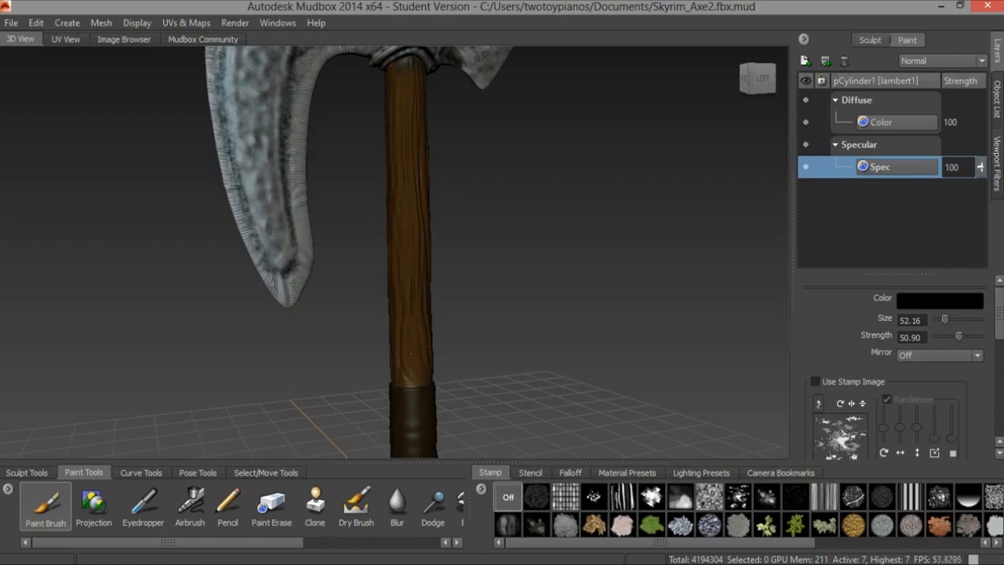
- Paint out the shine on the front of the wooden handle in black, from the collar to the grip
alt+drag(504, 269, 405, 186)
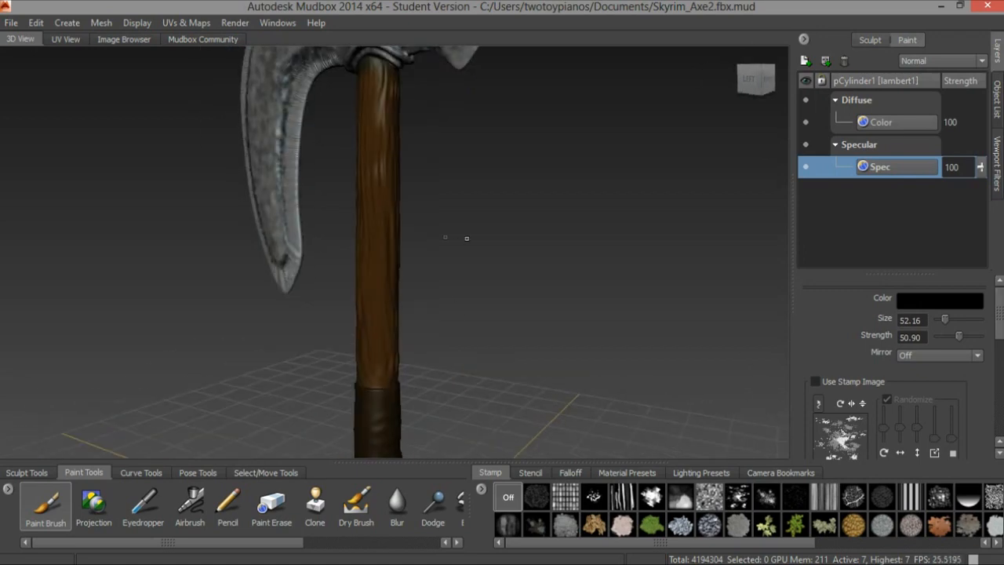
drag(381, 125, 373, 63)
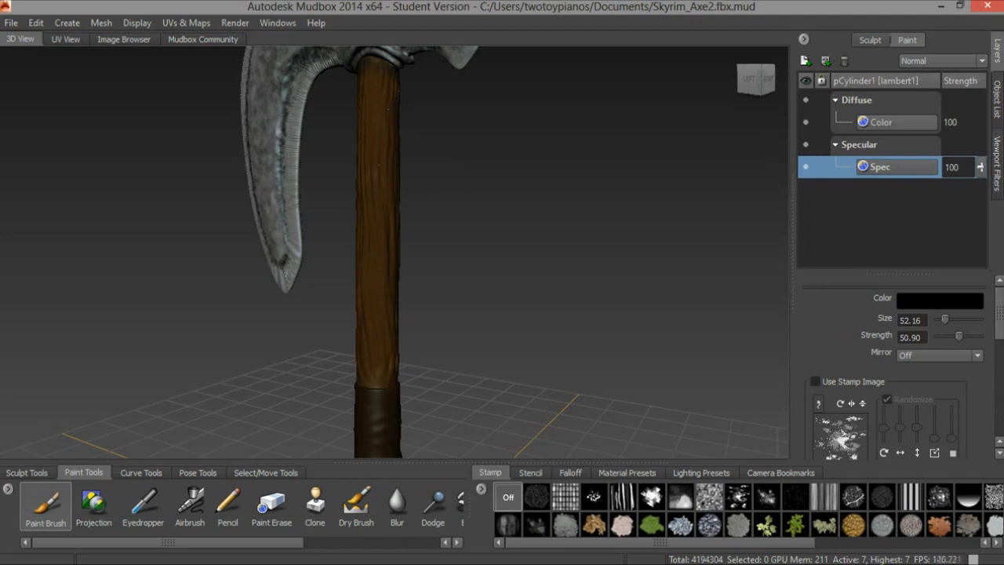
alt+drag(373, 206, 423, 236)
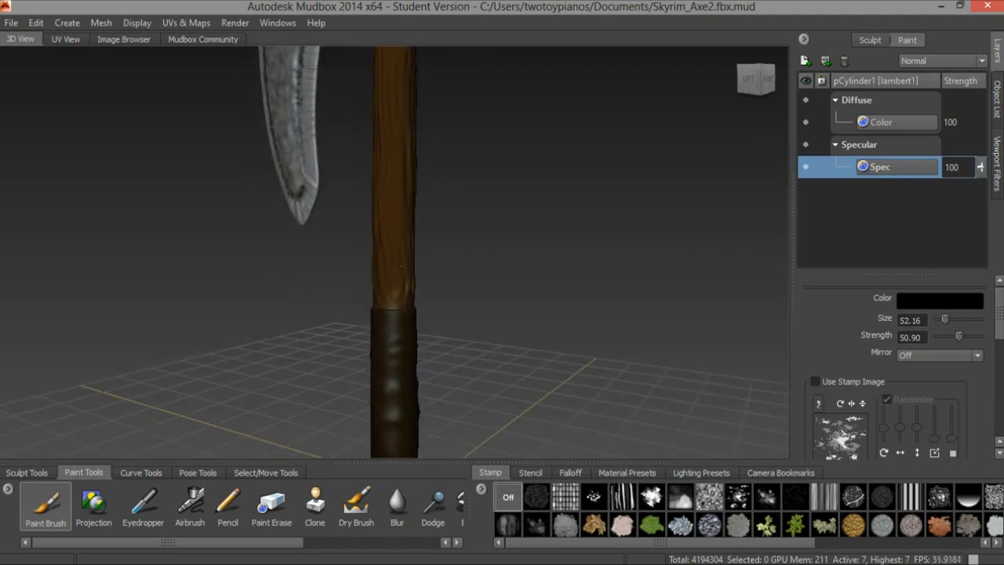
mouse_move(390, 280)
alt+mouse_down()
mouse_move(329, 255)
mouse_move(374, 240)
mouse_move(382, 140)
alt+mouse_up()
alt+middle_drag(392, 73, 407, 222)
mouse_move(407, 232)
mouse_down()
mouse_move(403, 203)
mouse_move(330, 222)
mouse_move(346, 222)
mouse_up()
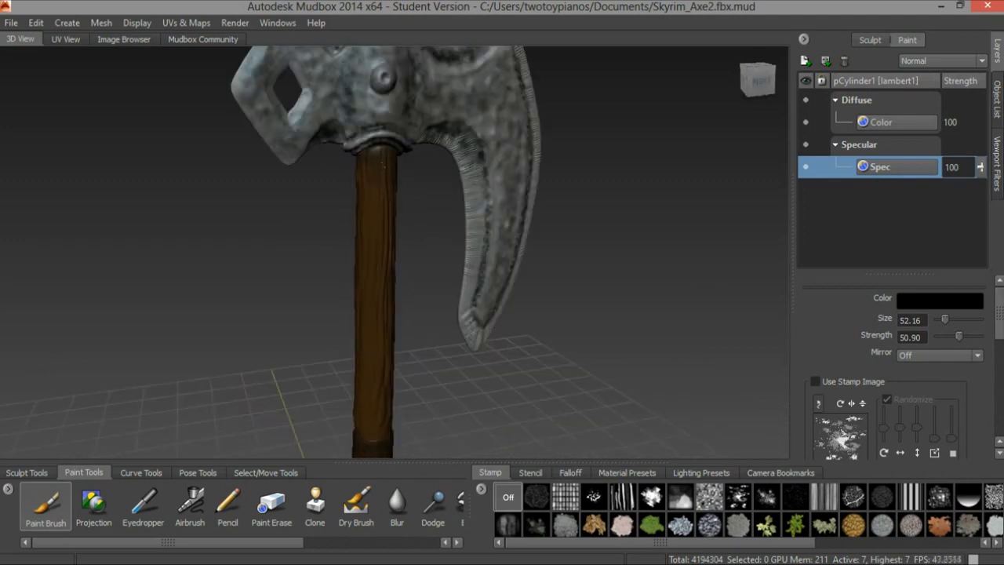
- Cover the right side and back of the wooden handle with black specular paint
alt+drag(385, 164, 451, 144)
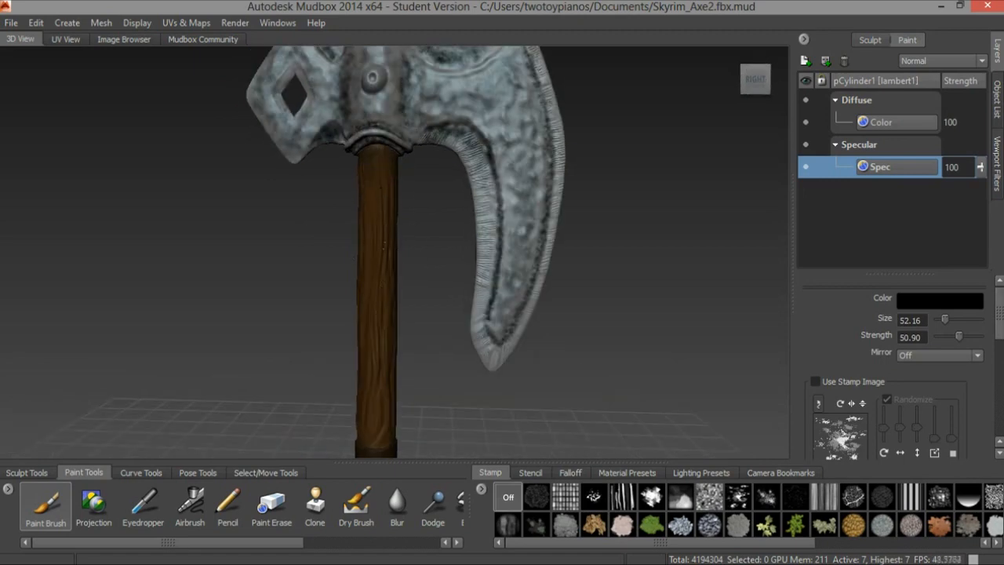
alt+middle_drag(404, 263, 386, 255)
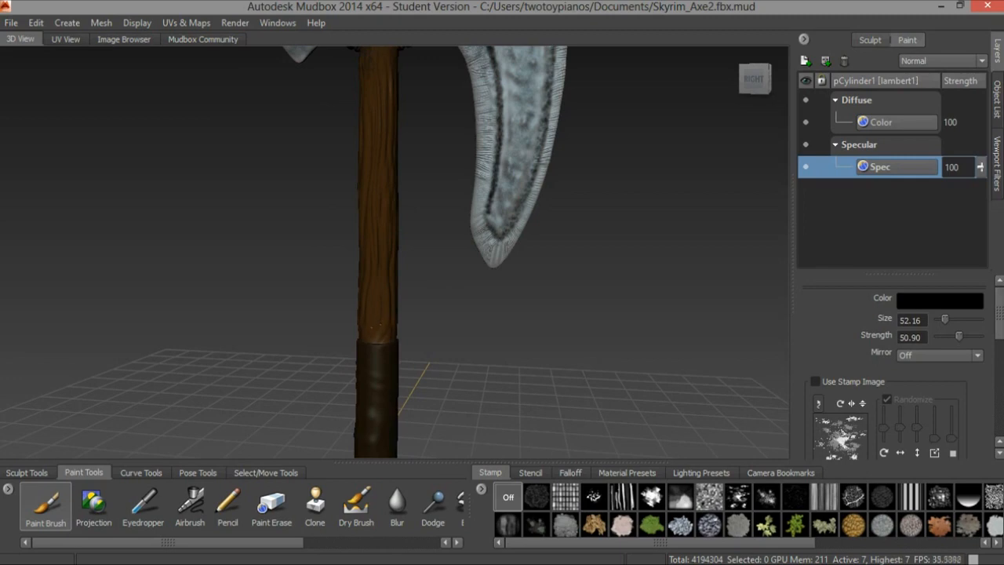
alt+drag(417, 310, 428, 218)
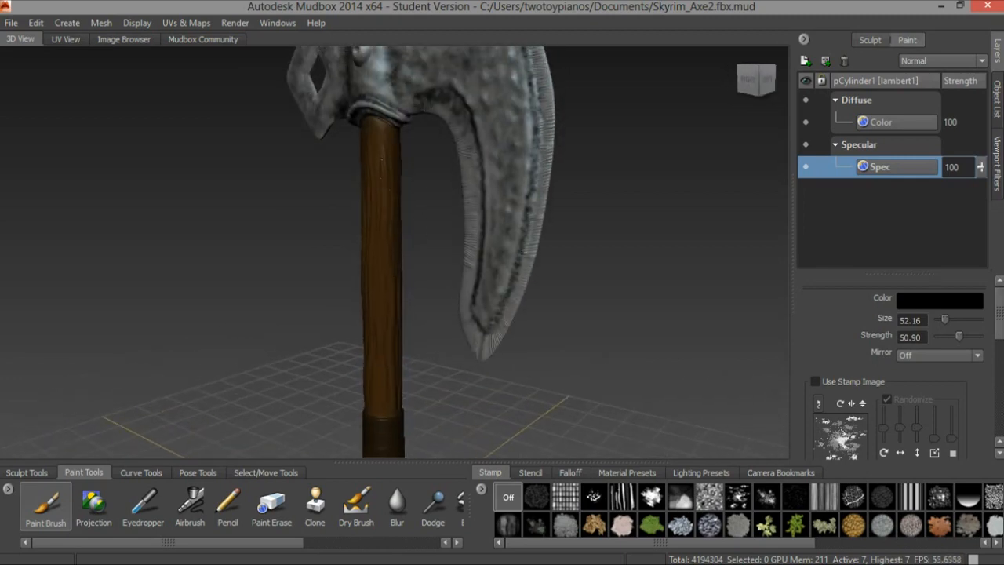
alt+drag(382, 159, 416, 286)
drag(384, 181, 388, 295)
drag(390, 191, 391, 132)
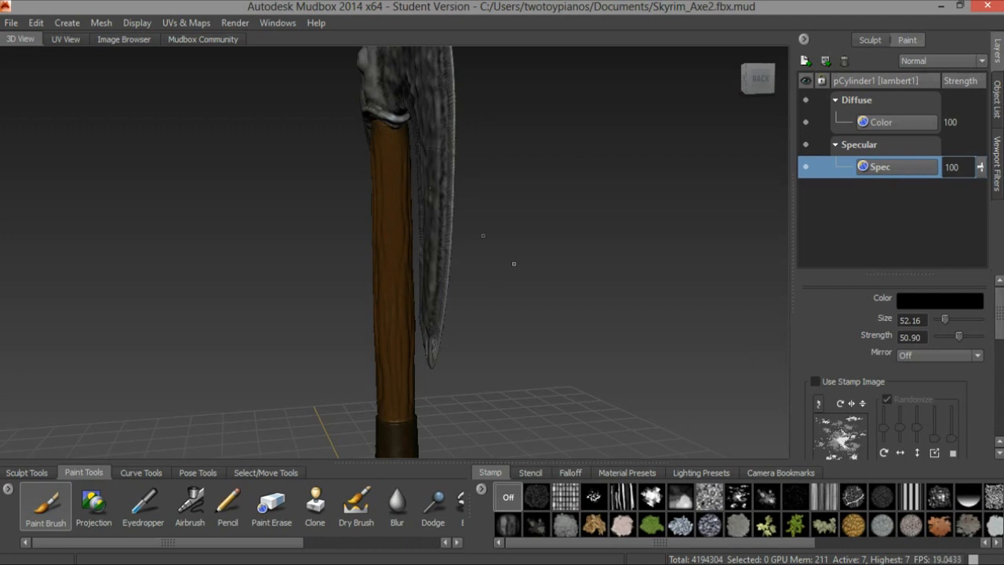
- Fill the remaining shiny patches on the handle's back-left side with black, from below the collar to the grip
alt+drag(483, 235, 460, 263)
drag(410, 146, 408, 135)
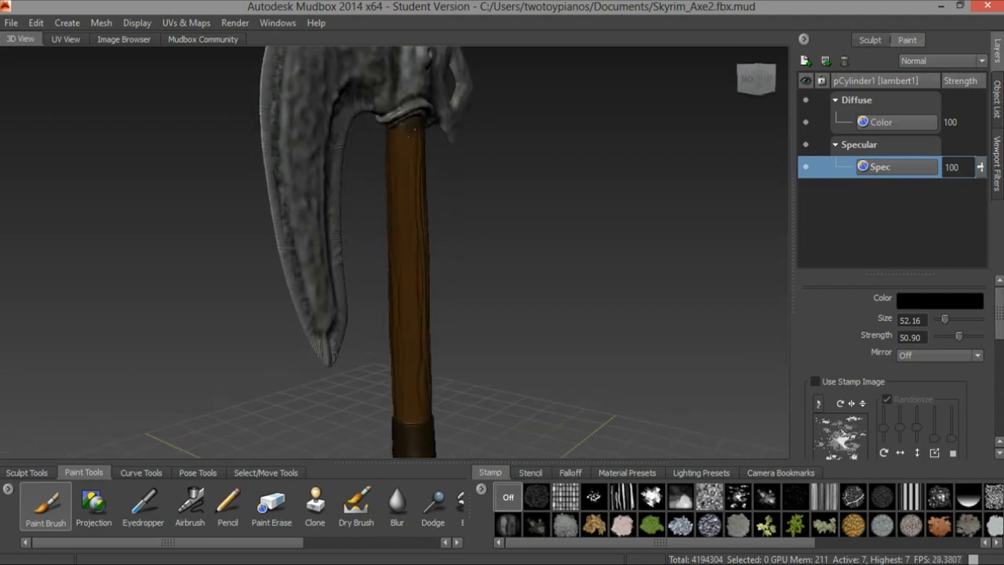
alt+drag(433, 189, 433, 292)
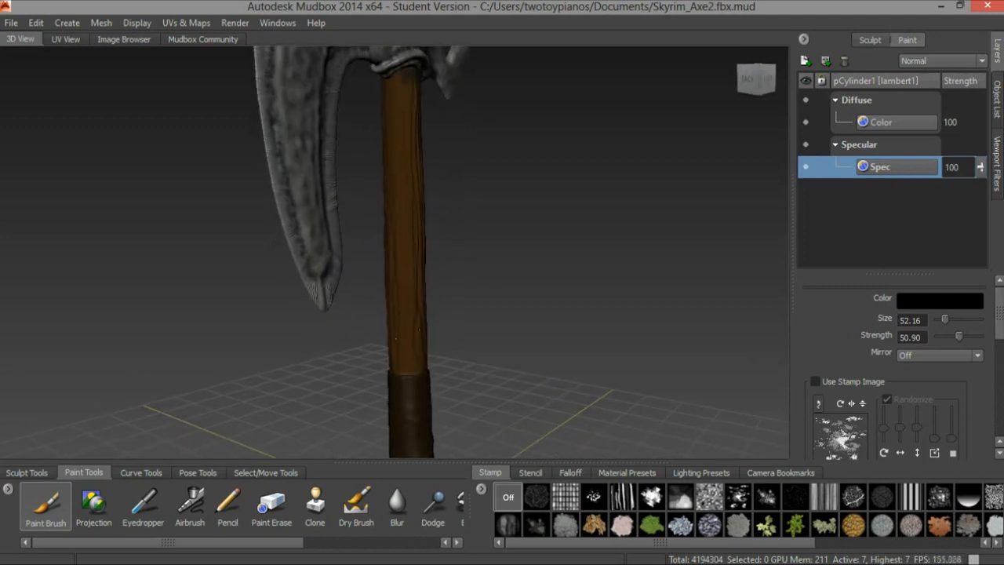
alt+drag(407, 343, 421, 268)
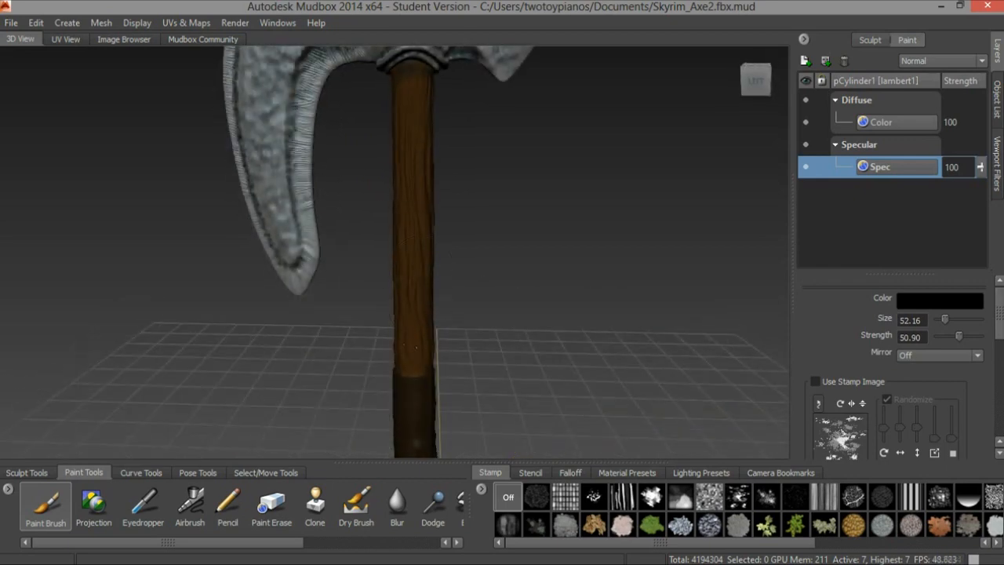
alt+drag(437, 333, 433, 312)
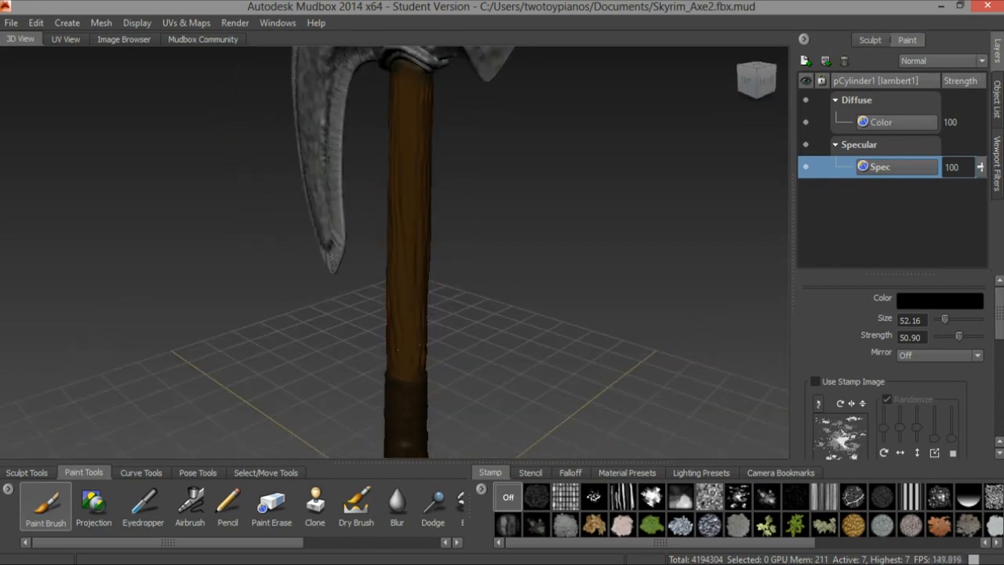
- Touch up the wood just below the collar and above the grip with black on the Spec layer
alt+drag(493, 246, 380, 250)
alt+drag(479, 135, 394, 122)
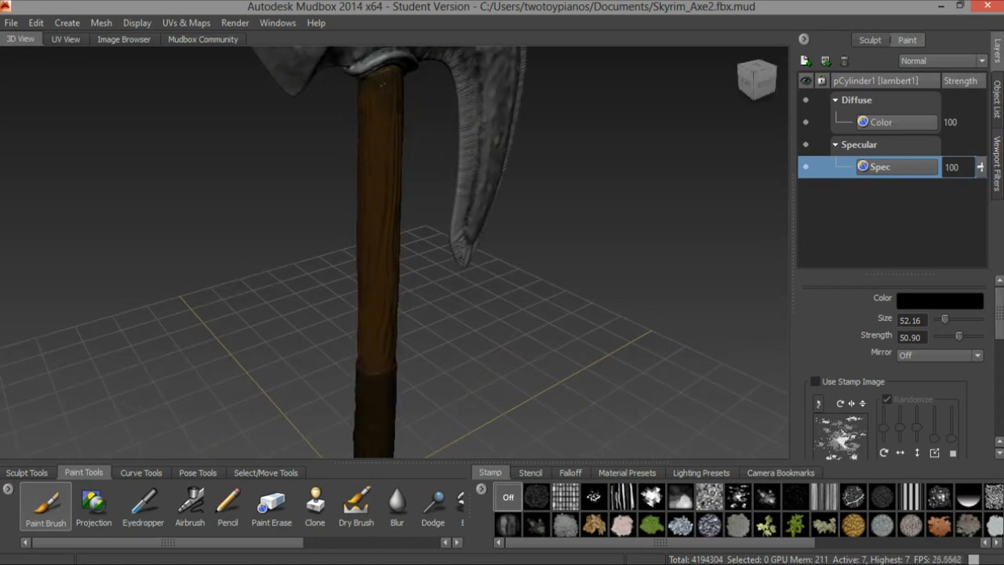
alt+drag(408, 144, 402, 277)
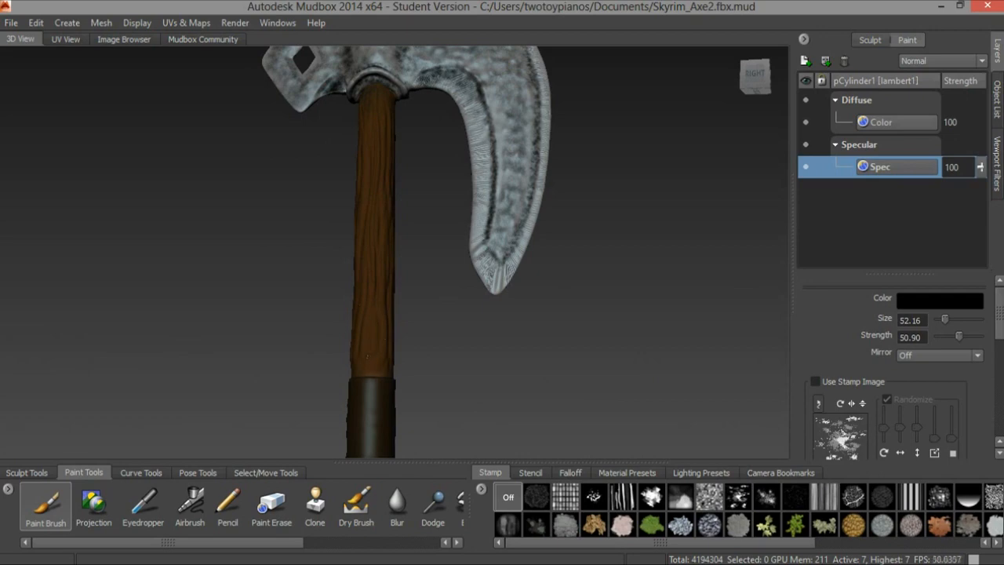
alt+drag(502, 181, 473, 227)
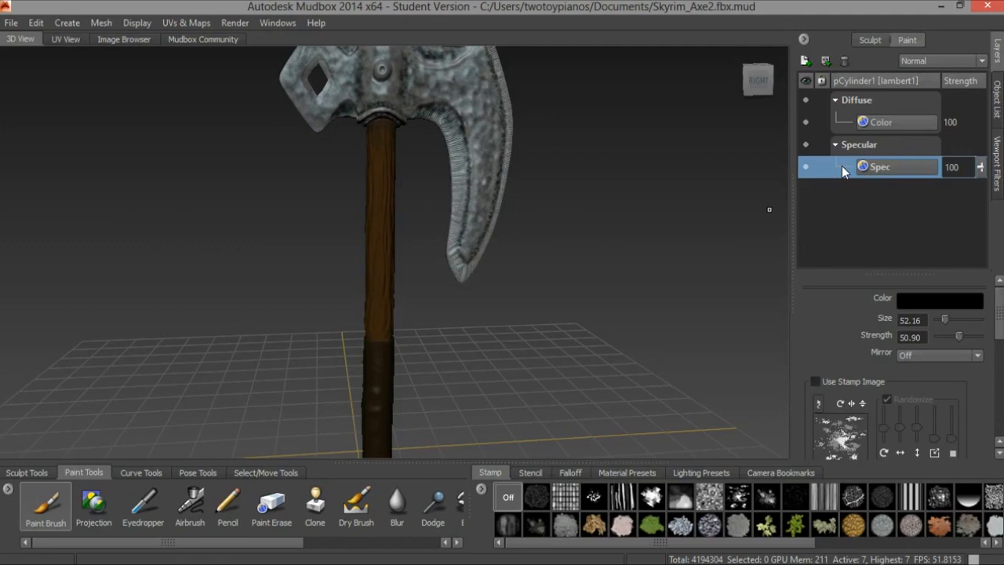
- Select the diffuse Color layer and set the paint brush colour to a dark brown
mouse_move(844, 172)
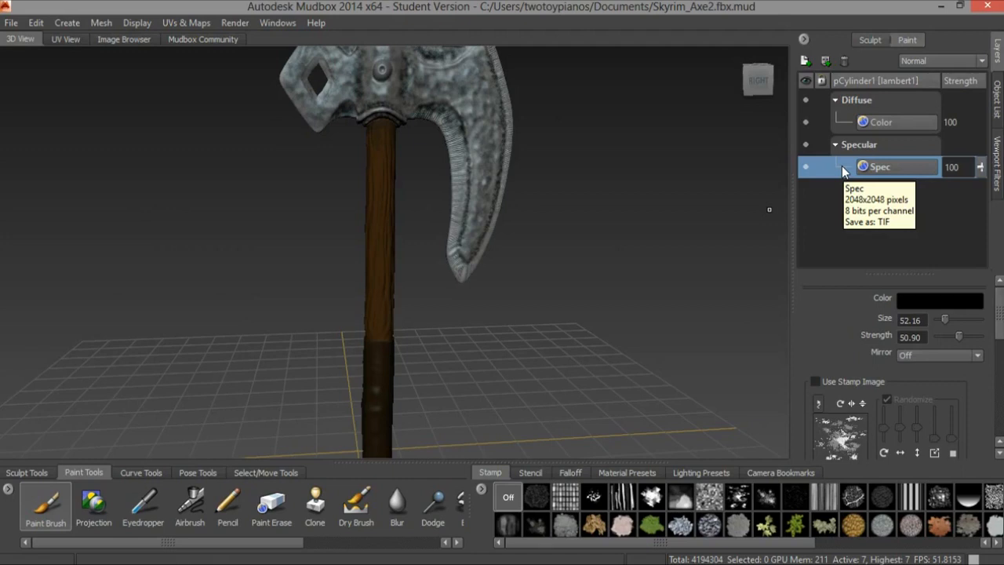
click(895, 124)
alt+drag(502, 189, 549, 193)
alt+right_drag(549, 193, 586, 197)
alt+middle_drag(586, 197, 632, 201)
alt+drag(632, 201, 452, 245)
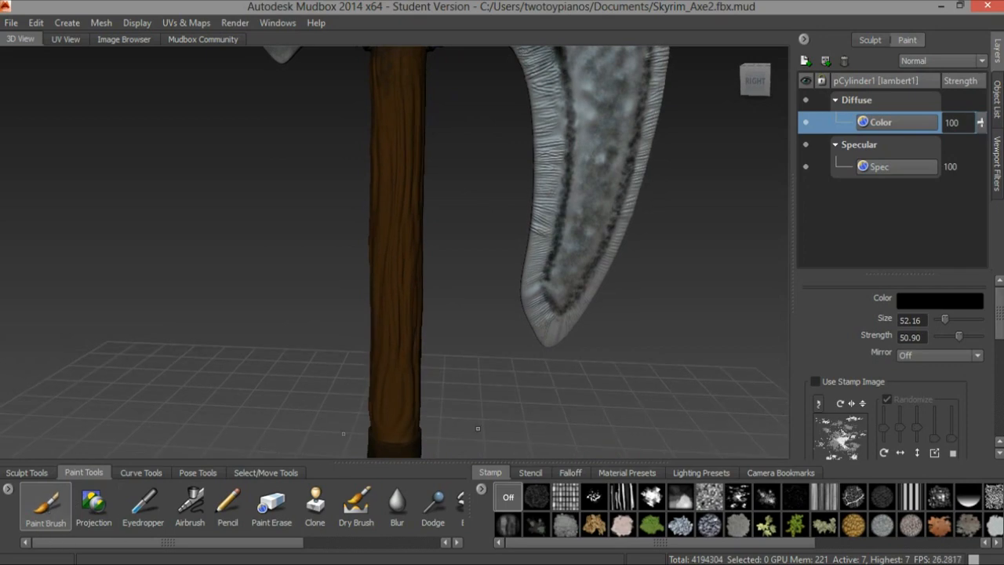
click(933, 300)
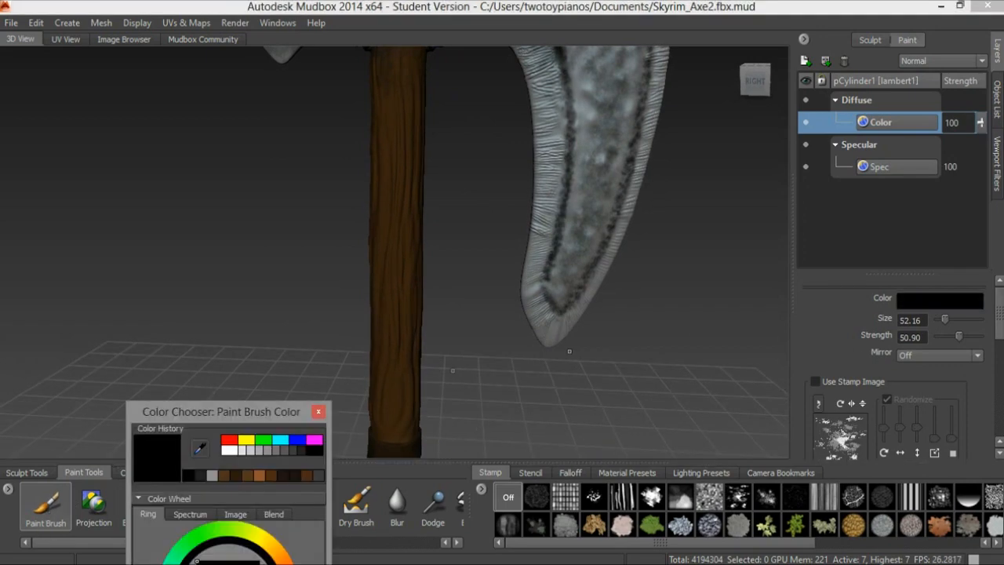
drag(251, 419, 184, 147)
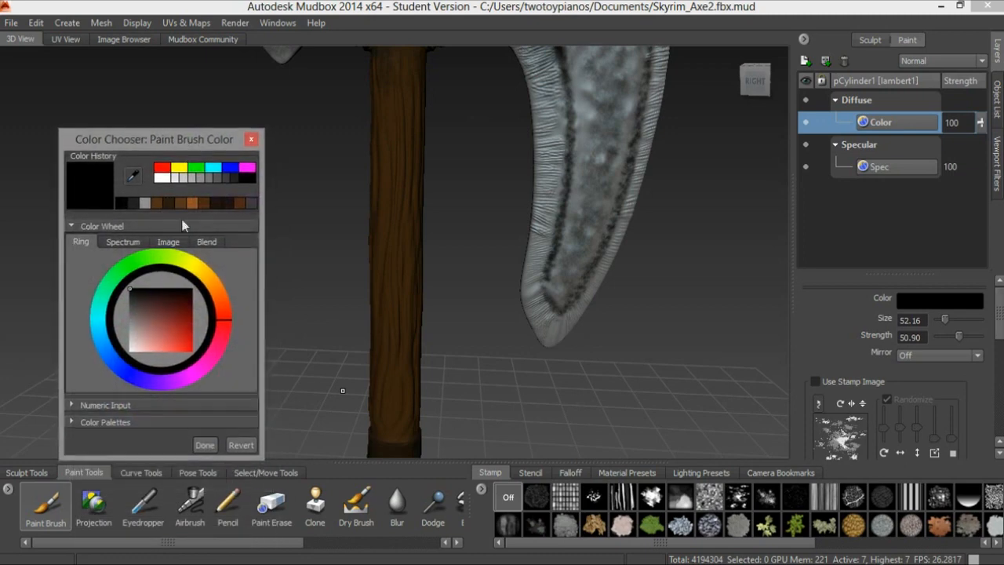
click(220, 291)
drag(170, 311, 170, 320)
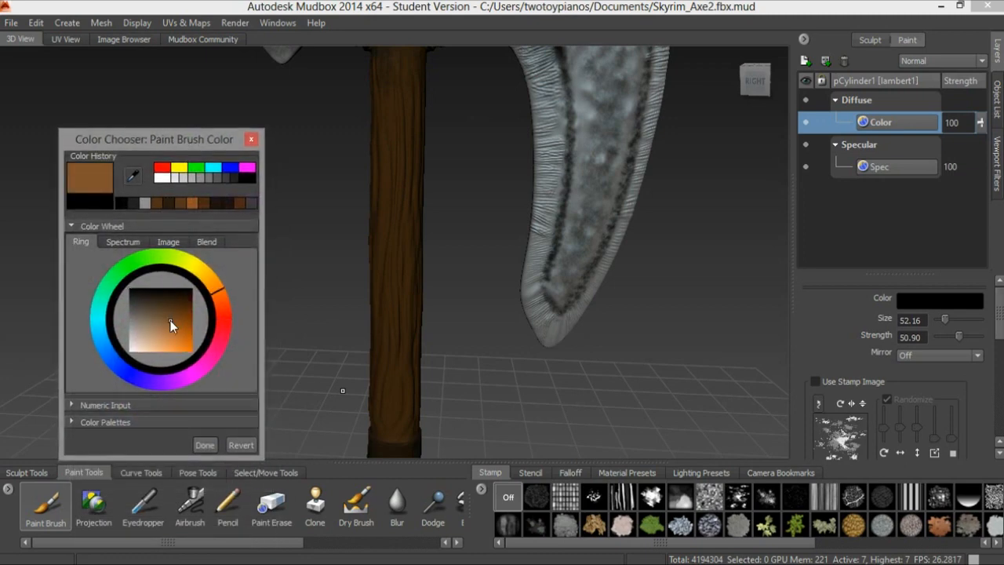
drag(173, 325, 171, 306)
click(251, 138)
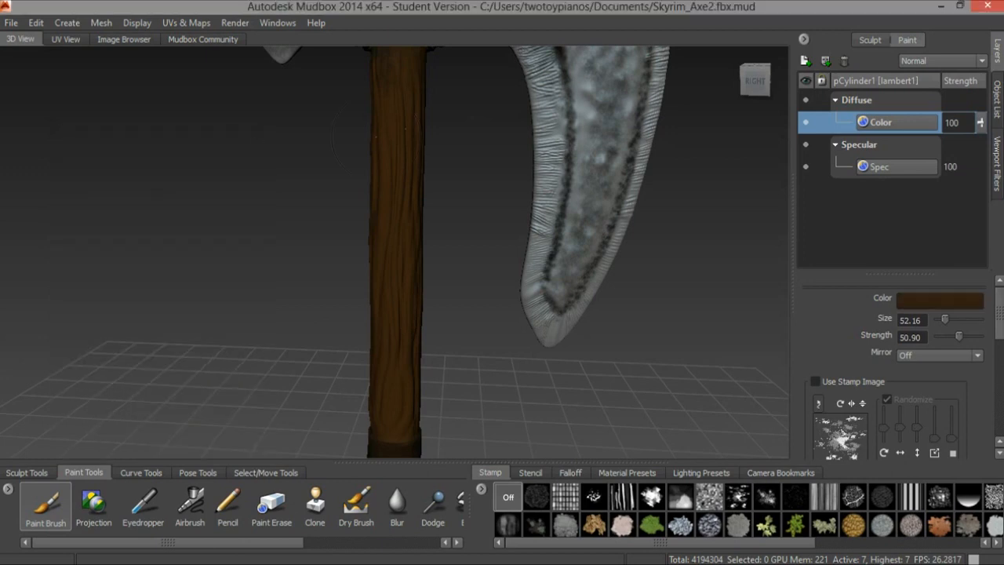
- Paint dark brown grain lines along the grooves on the handle's right side and back, using a 16.27 brush size
mouse_move(414, 135)
alt+mouse_down()
mouse_move(392, 161)
mouse_move(374, 157)
mouse_move(432, 162)
mouse_move(375, 159)
alt+mouse_up()
alt+drag(370, 265, 400, 119)
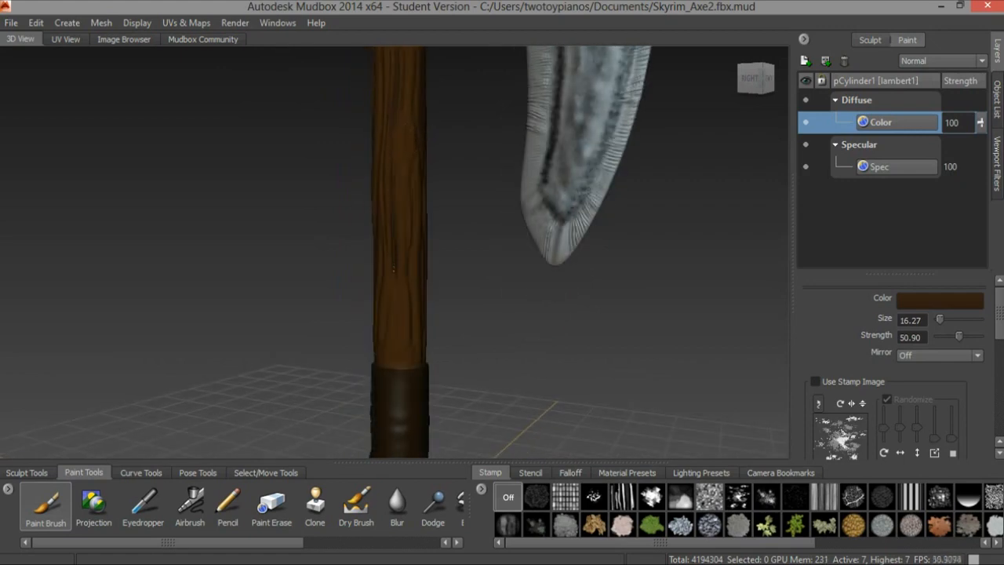
alt+drag(393, 277, 398, 170)
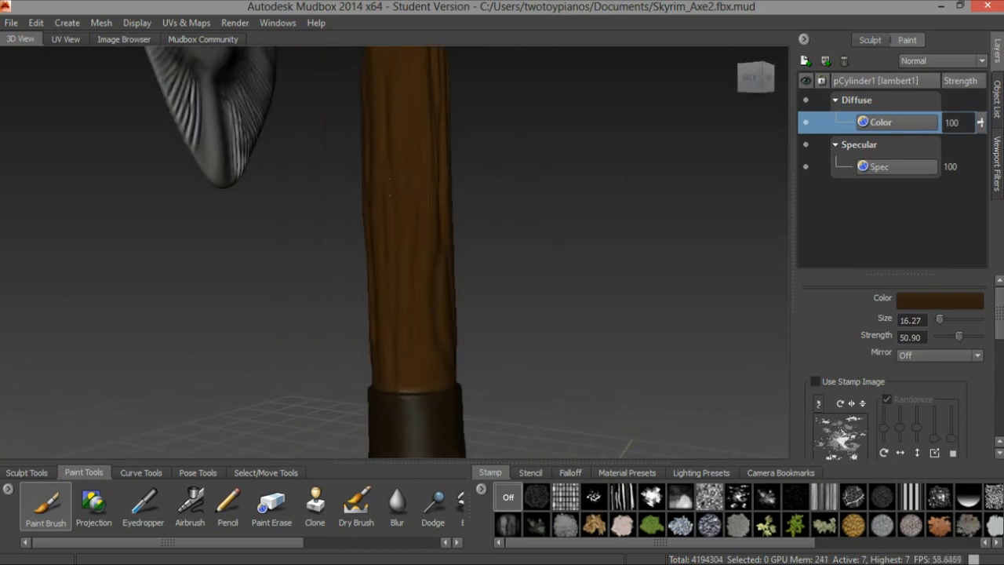
- Darken the grooves on the left side of the wooden handle with dark brown strokes, from the collar toward the grip
alt+drag(477, 52, 350, 189)
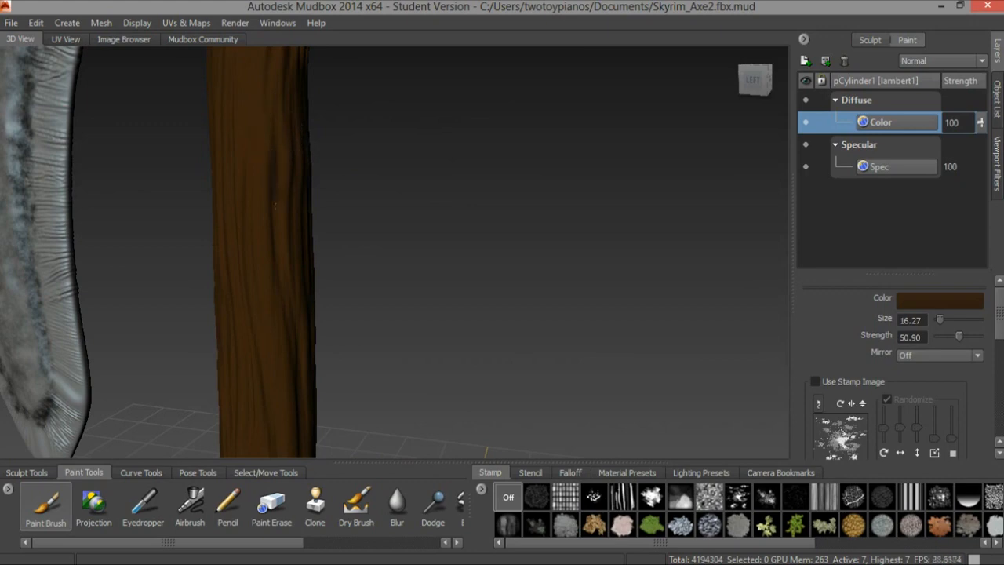
alt+drag(297, 218, 353, 225)
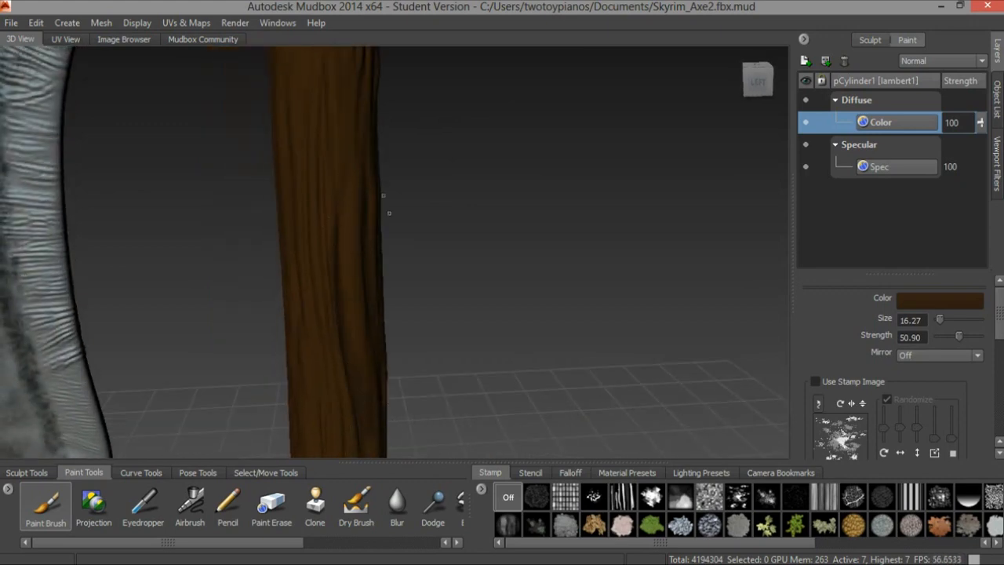
alt+middle_drag(389, 213, 477, 284)
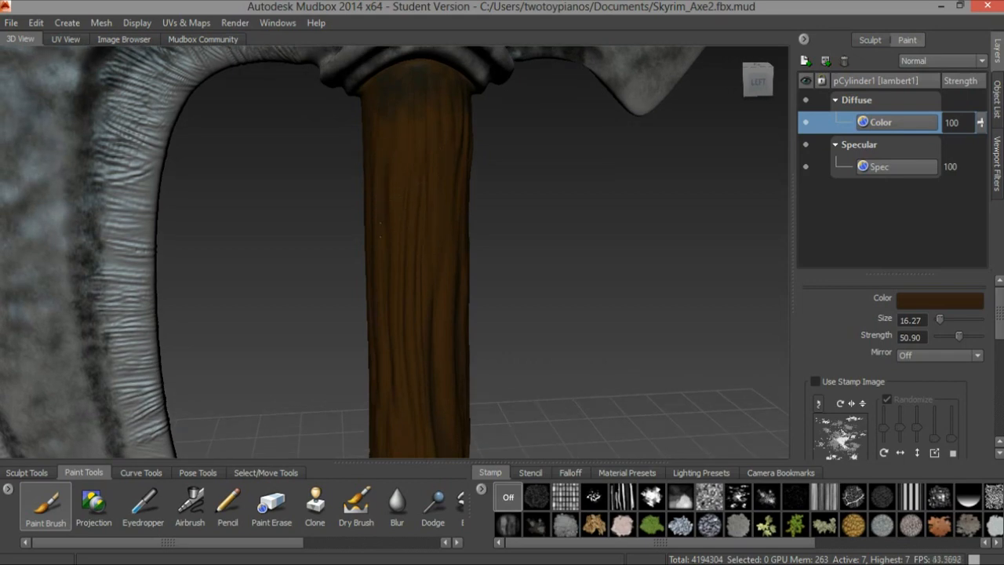
alt+drag(384, 308, 416, 91)
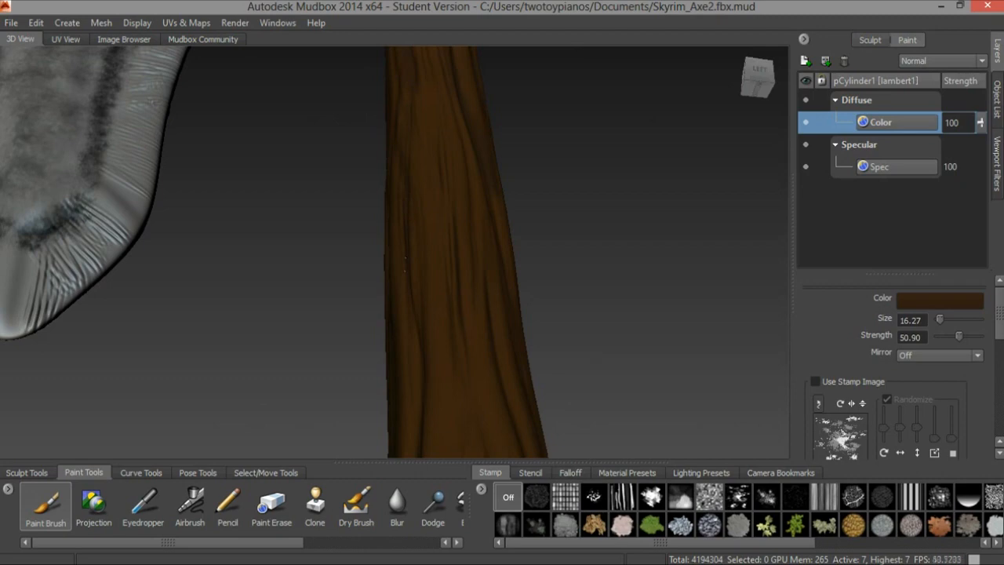
alt+drag(517, 191, 459, 245)
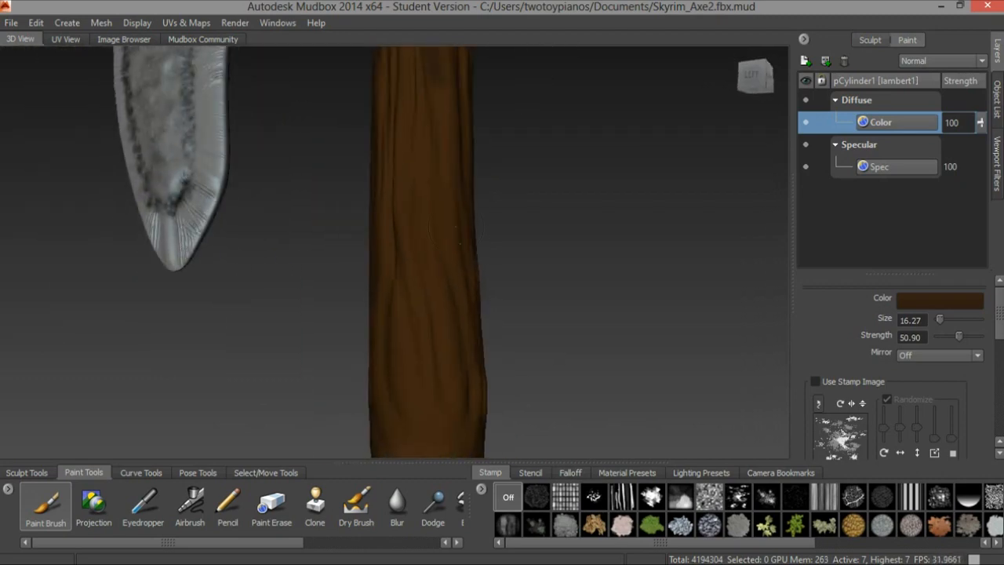
- Reduce the brush size to 7.91 and paint finer dark grain streaks on the handle's left side down to the grip
drag(439, 165, 429, 149)
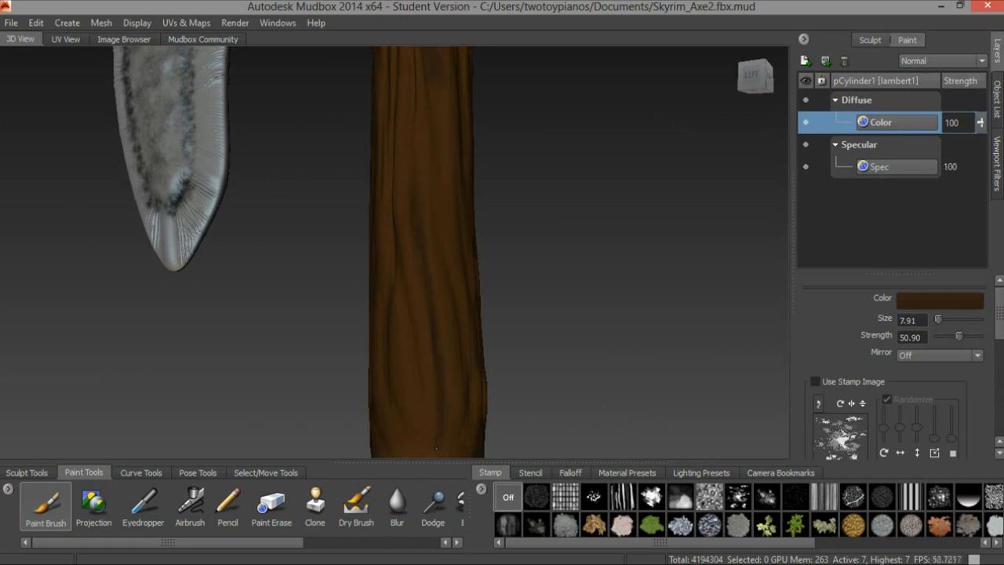
alt+drag(449, 274, 549, 290)
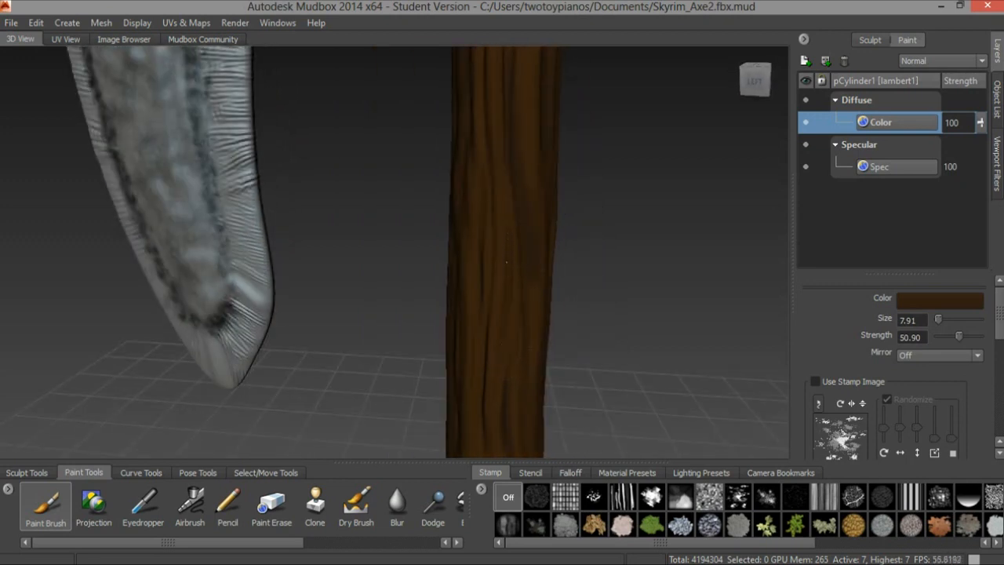
alt+drag(558, 318, 628, 325)
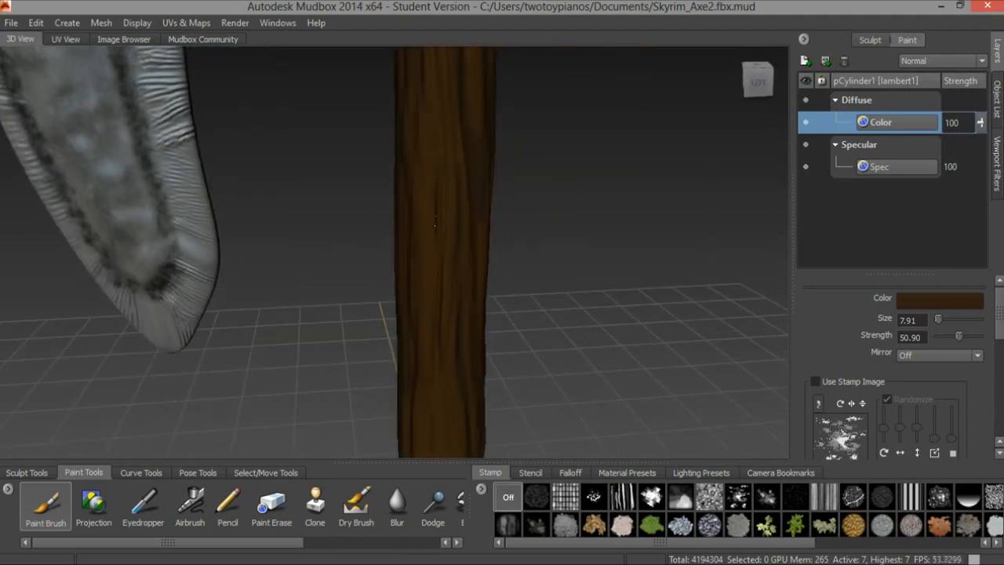
alt+drag(455, 129, 525, 206)
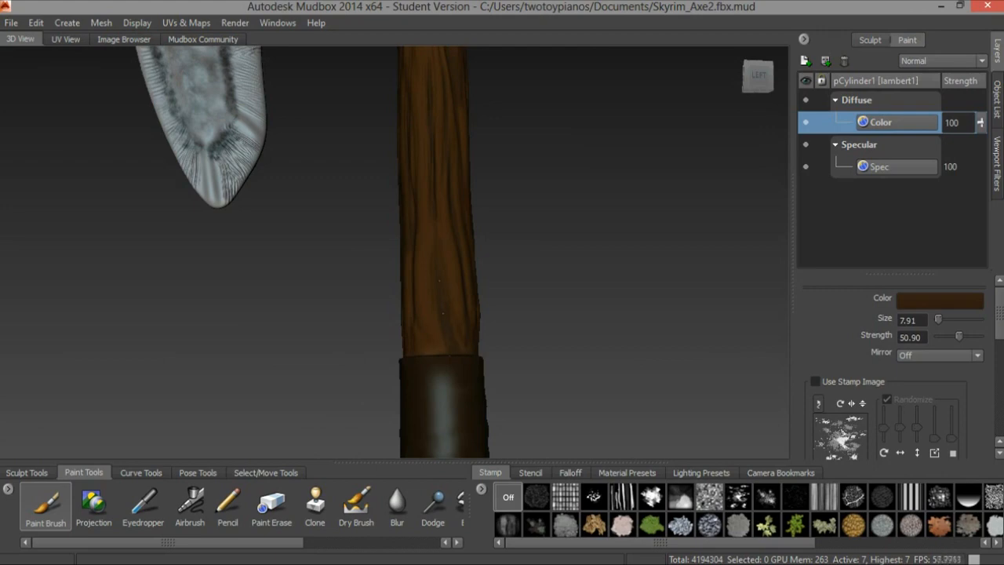
alt+drag(520, 149, 409, 260)
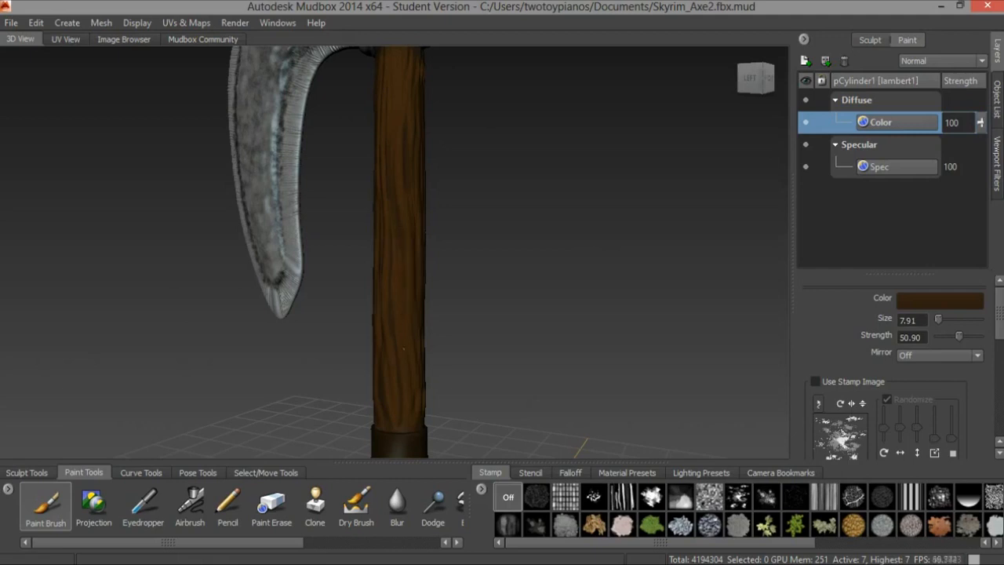
- Add fine dark brown grain lines along the front and front-right side of the handle, down to the grip
alt+drag(538, 208, 511, 255)
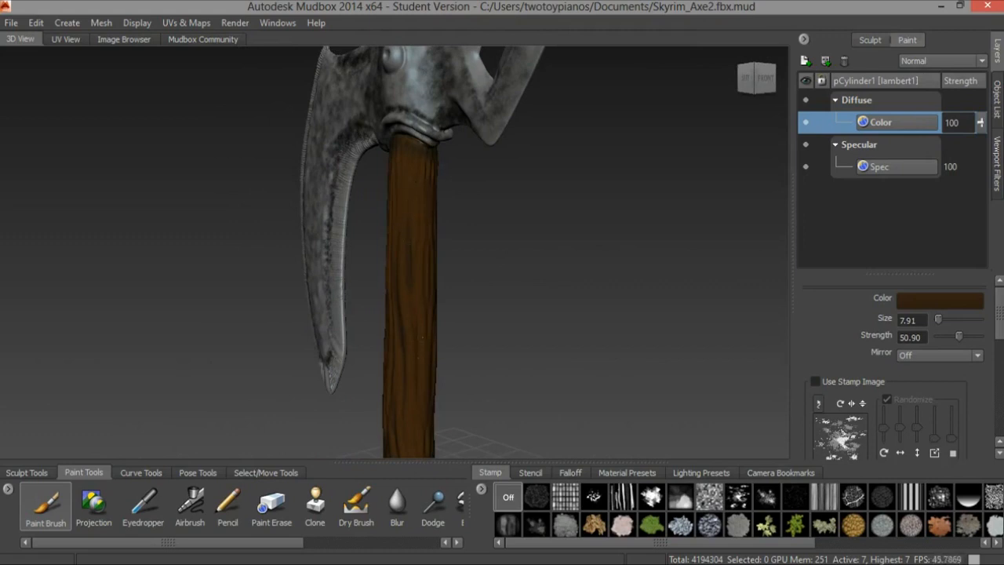
alt+drag(549, 196, 509, 170)
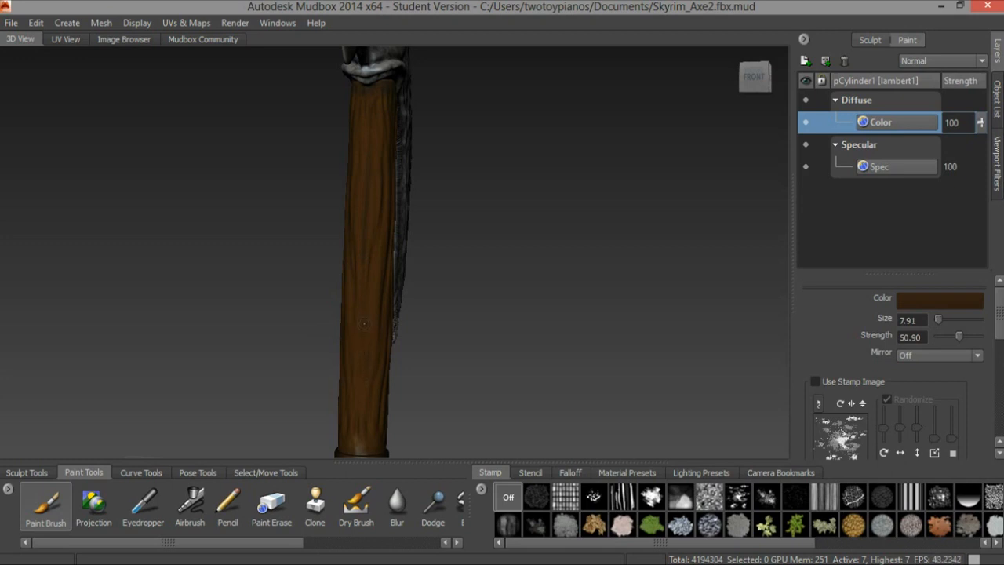
alt+drag(435, 333, 504, 207)
alt+right_drag(503, 207, 533, 245)
alt+middle_drag(534, 245, 530, 235)
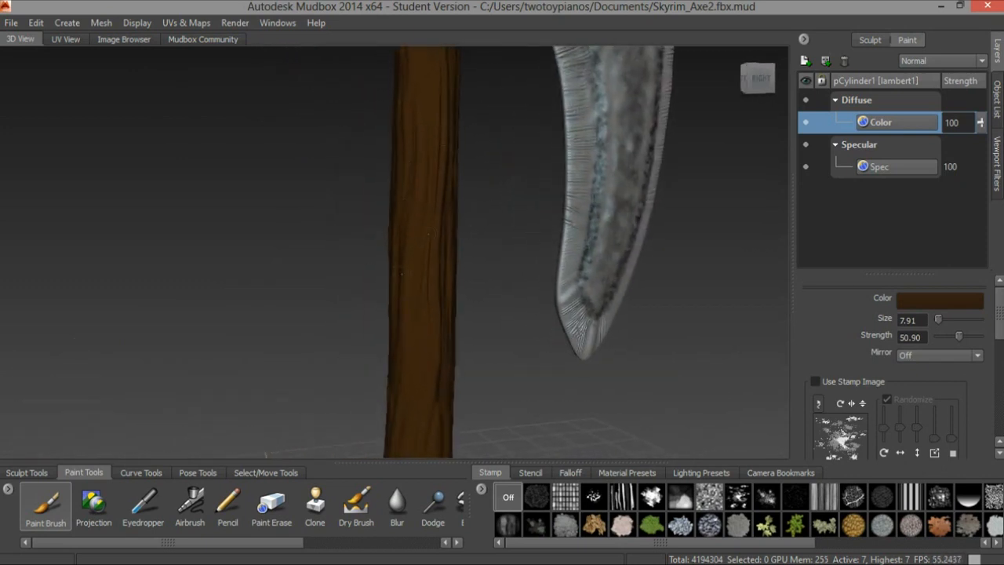
alt+drag(473, 269, 425, 167)
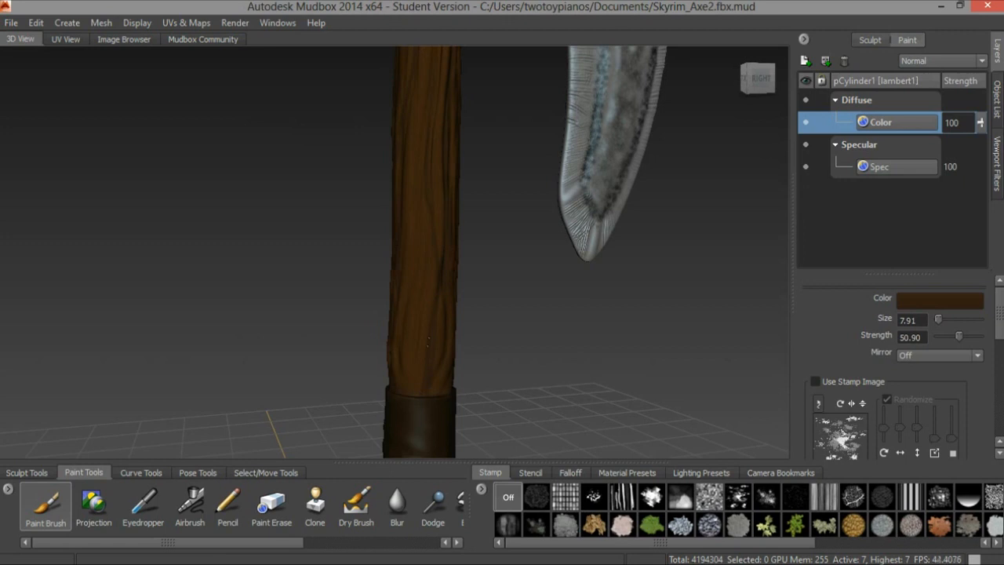
alt+drag(422, 329, 443, 278)
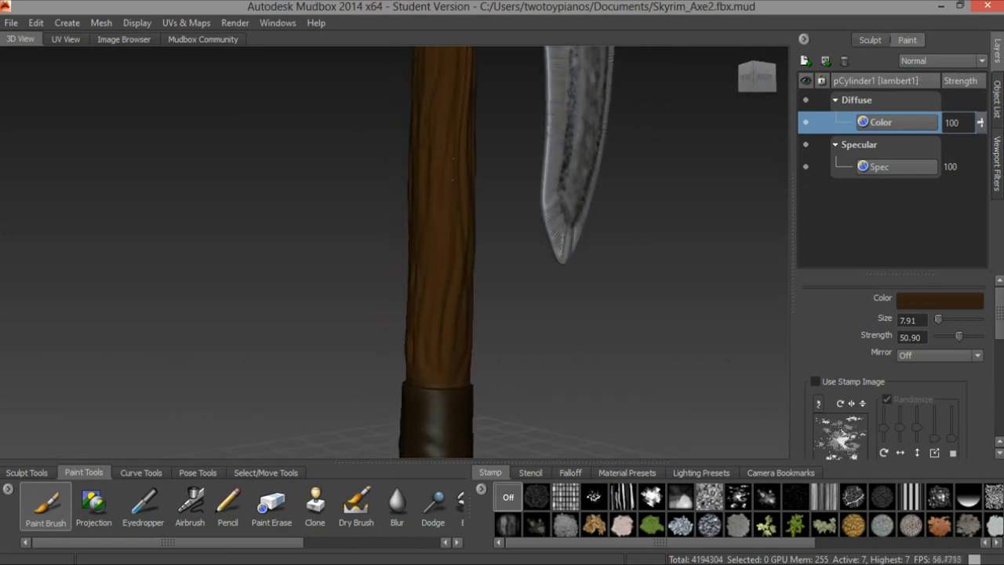
- Increase the brush size to 19.35 and fill in dark brown grain on the back and right side of the handle
mouse_move(450, 237)
alt+mouse_down()
mouse_move(438, 179)
mouse_move(477, 220)
mouse_move(562, 238)
alt+mouse_up()
mouse_move(342, 196)
mouse_down()
mouse_move(351, 136)
mouse_move(343, 259)
mouse_up()
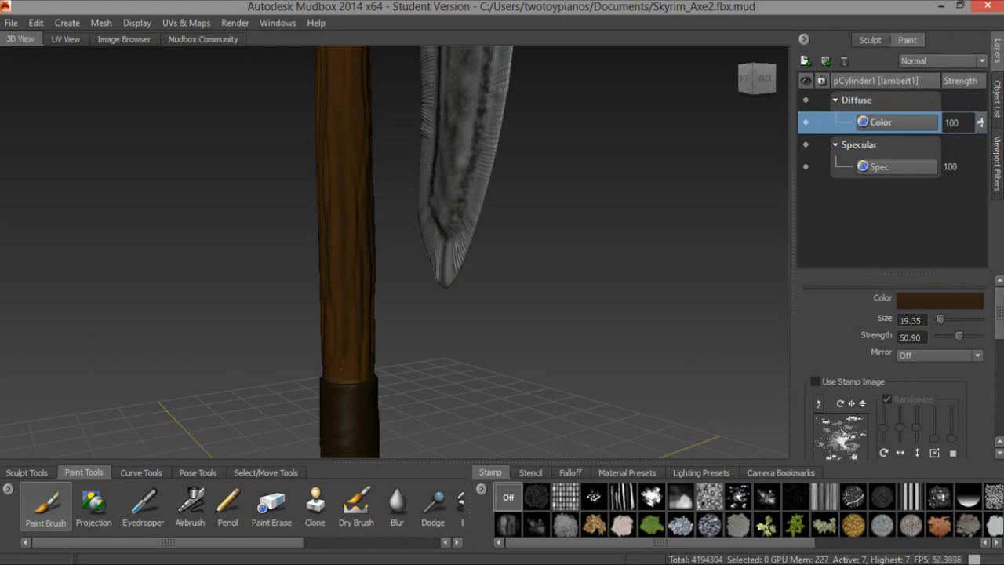
alt+drag(384, 229, 550, 228)
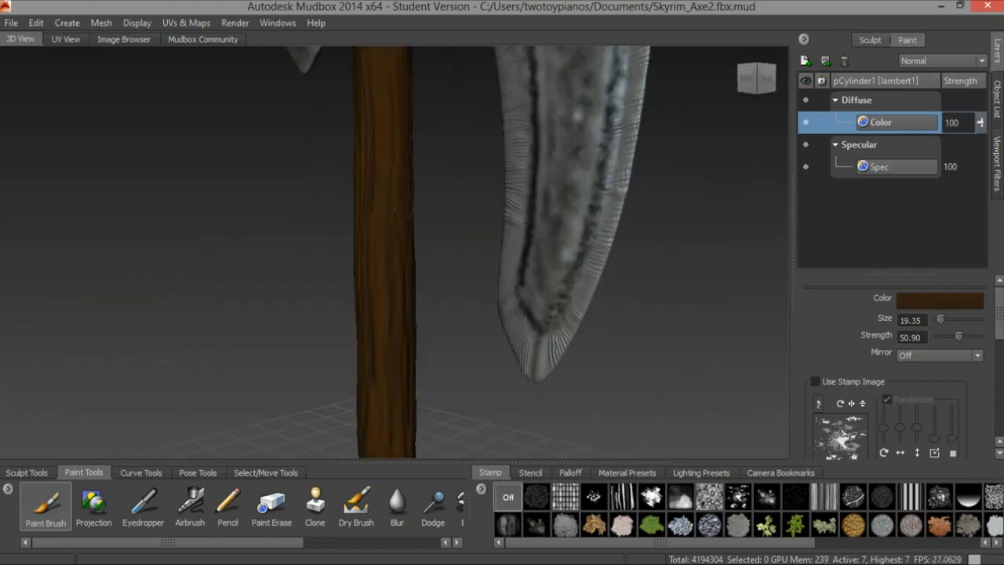
alt+drag(549, 108, 473, 267)
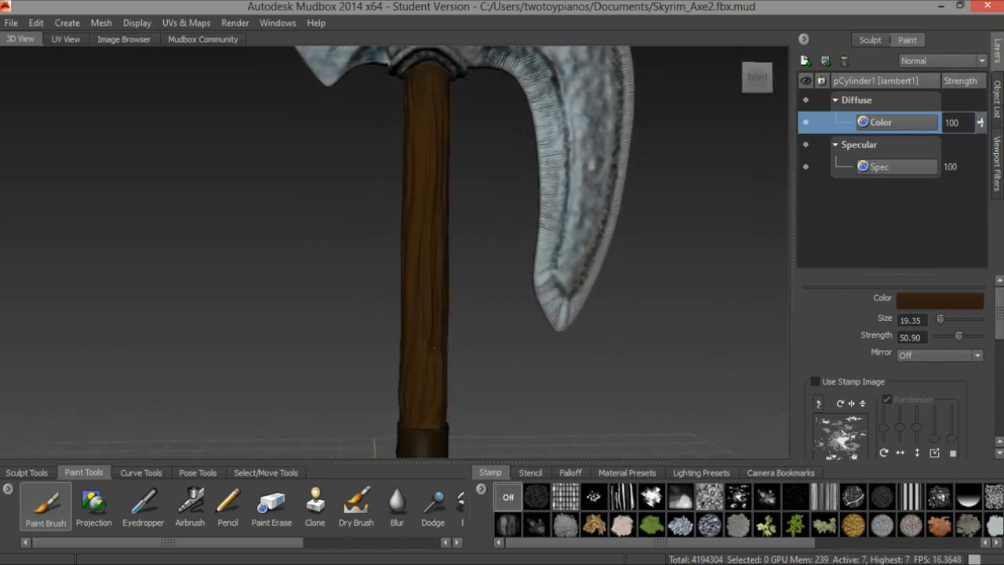
mouse_move(533, 212)
alt+mouse_down()
mouse_move(486, 279)
mouse_move(541, 208)
mouse_move(566, 196)
alt+mouse_up()
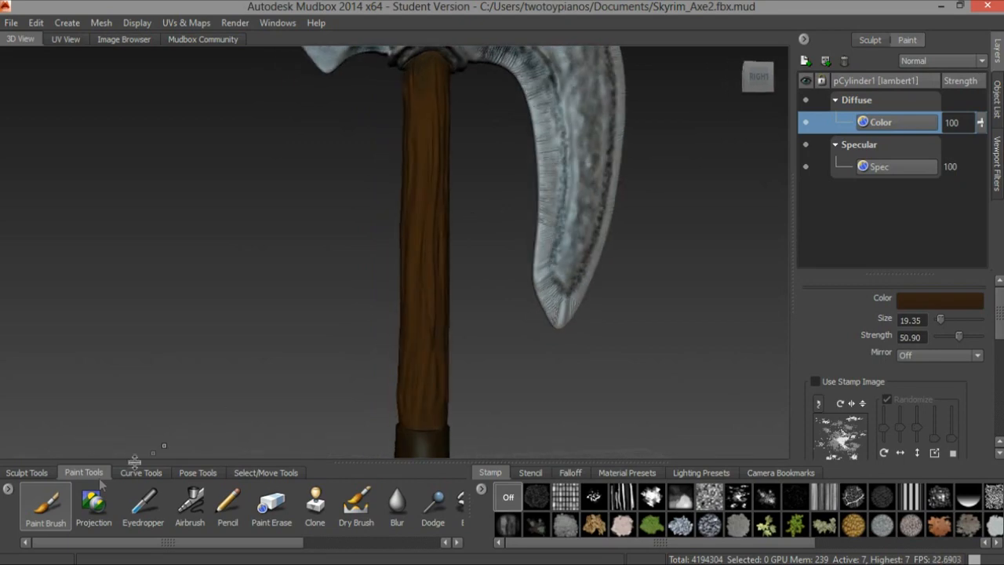
- Change the paint brush colour to a light orange-brown for the wood highlights
click(910, 298)
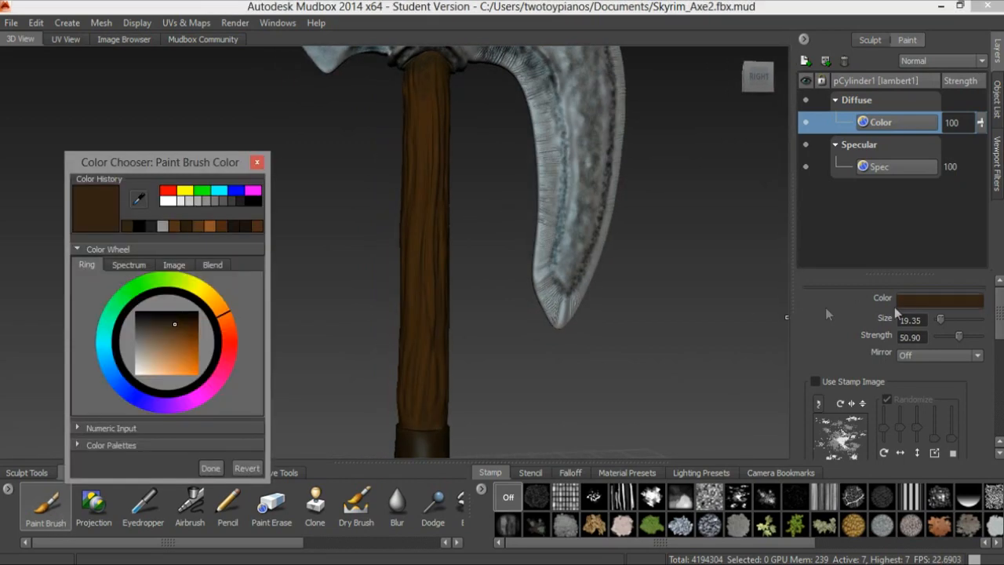
click(171, 348)
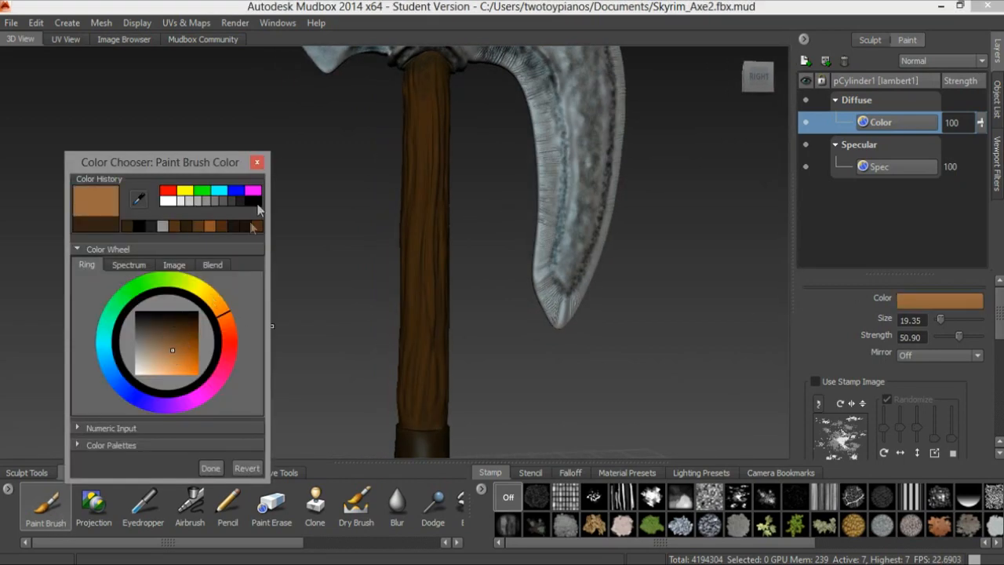
click(257, 162)
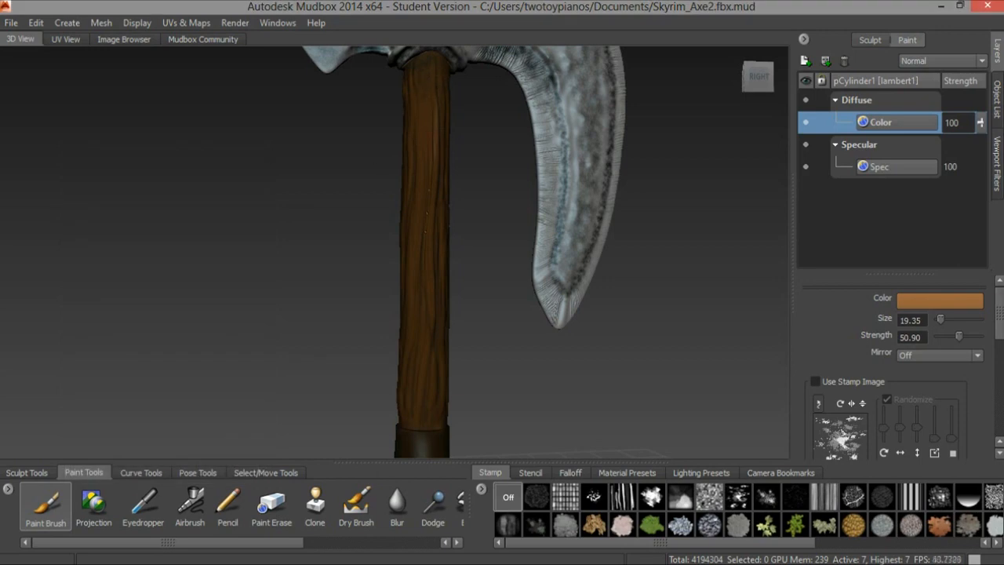
- Paint light brown highlight streaks between the grooves on the right side of the handle, down to the grip
alt+drag(453, 247, 461, 144)
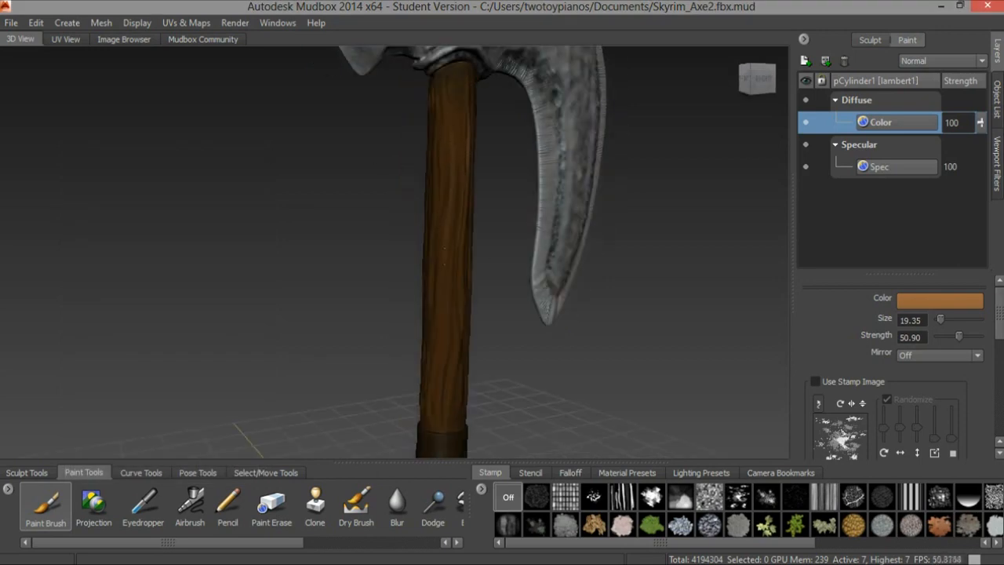
alt+drag(538, 319, 421, 235)
alt+middle_drag(420, 235, 432, 194)
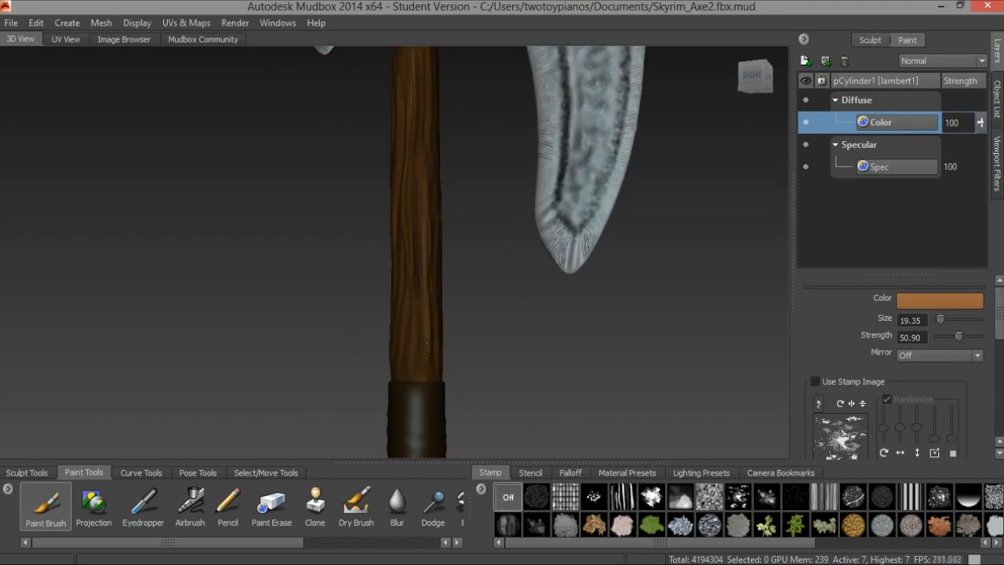
mouse_move(450, 342)
alt+mouse_down()
mouse_move(501, 253)
mouse_move(405, 127)
alt+mouse_up()
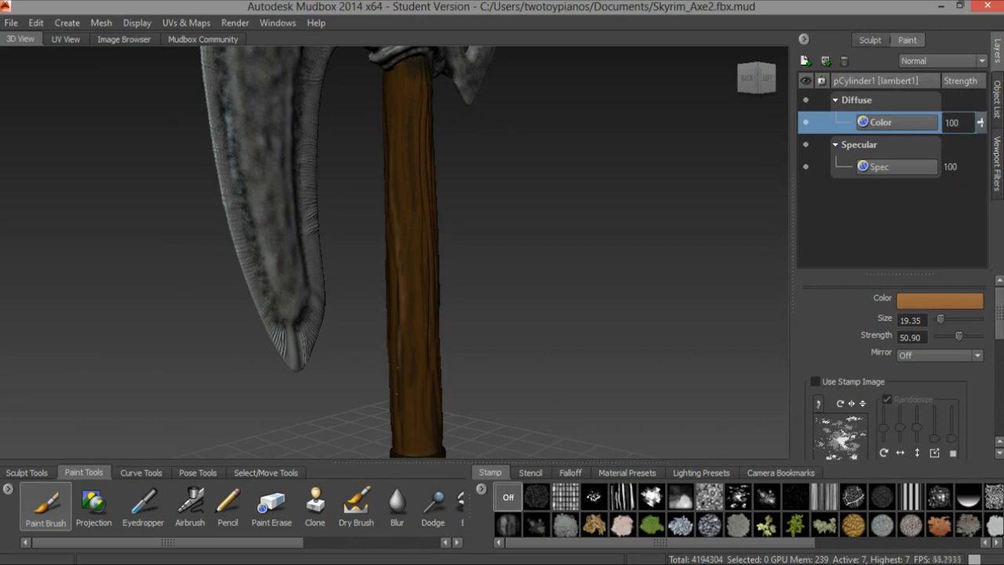
- Brush light brown highlights along the raised grain on the handle's back-left and left sides
alt+drag(488, 280, 421, 237)
drag(370, 108, 378, 309)
alt+drag(504, 299, 481, 203)
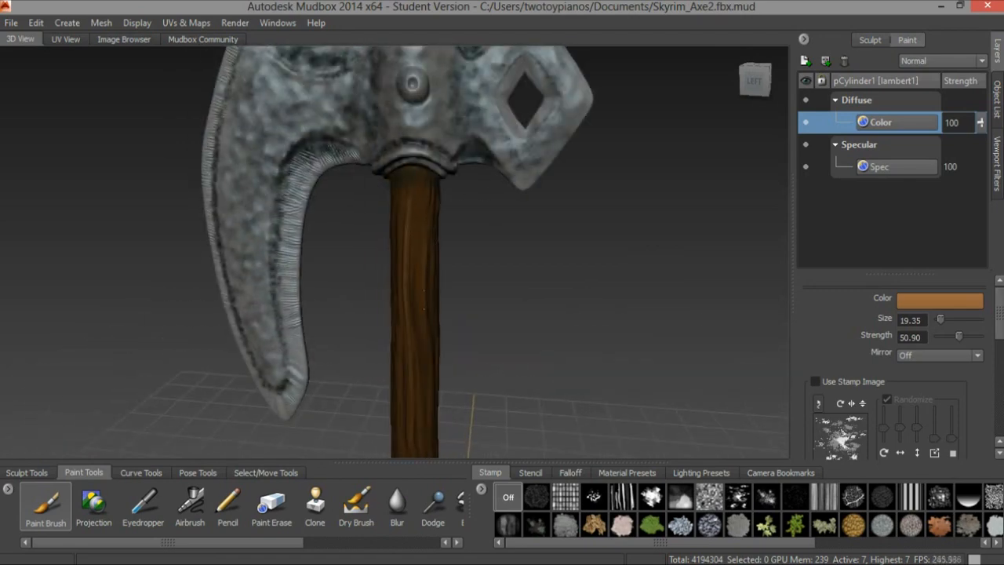
alt+drag(510, 344, 442, 160)
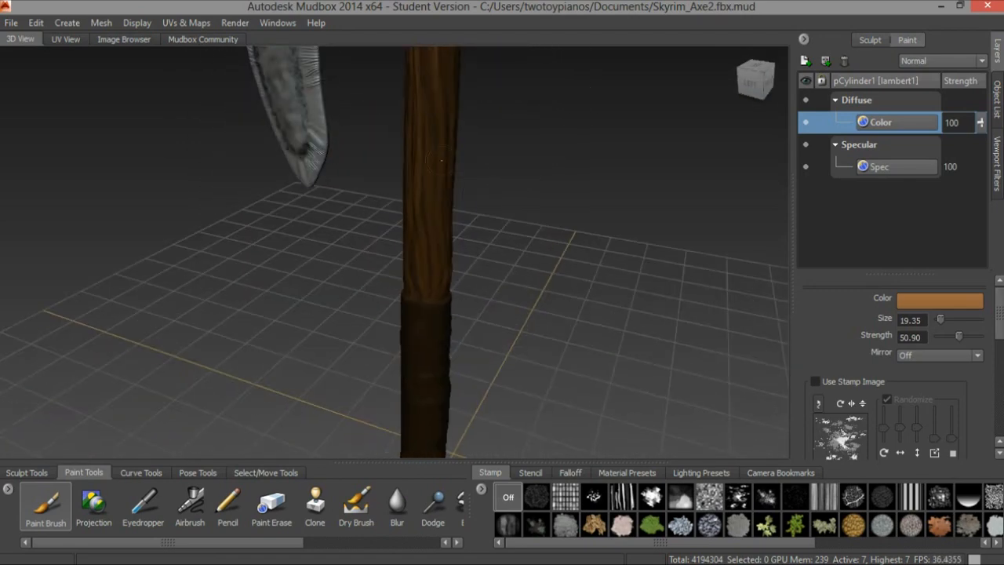
- Paint long light brown streaks along the raised grain on the front of the handle, ending just above the grip
alt+drag(440, 226, 467, 210)
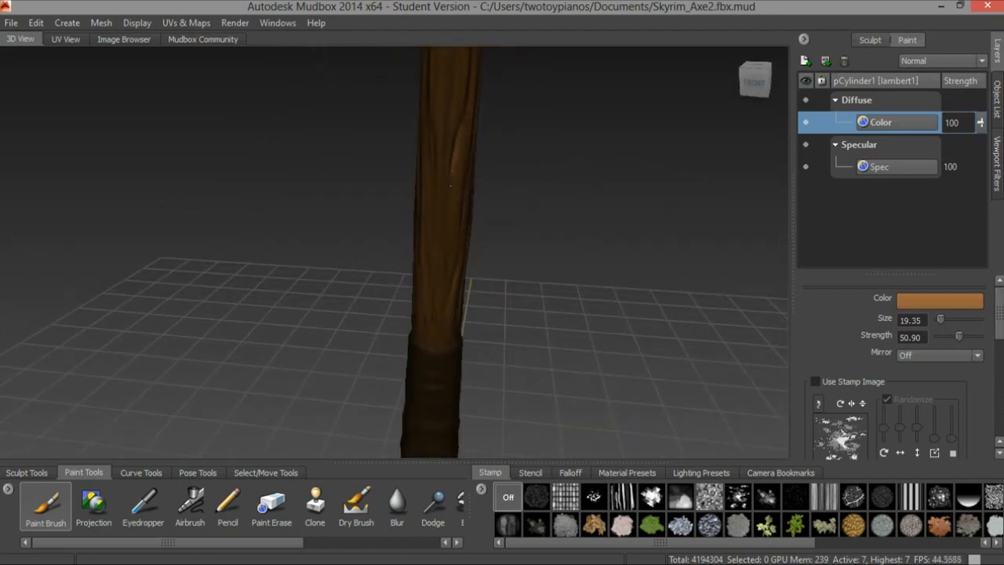
alt+drag(441, 311, 416, 333)
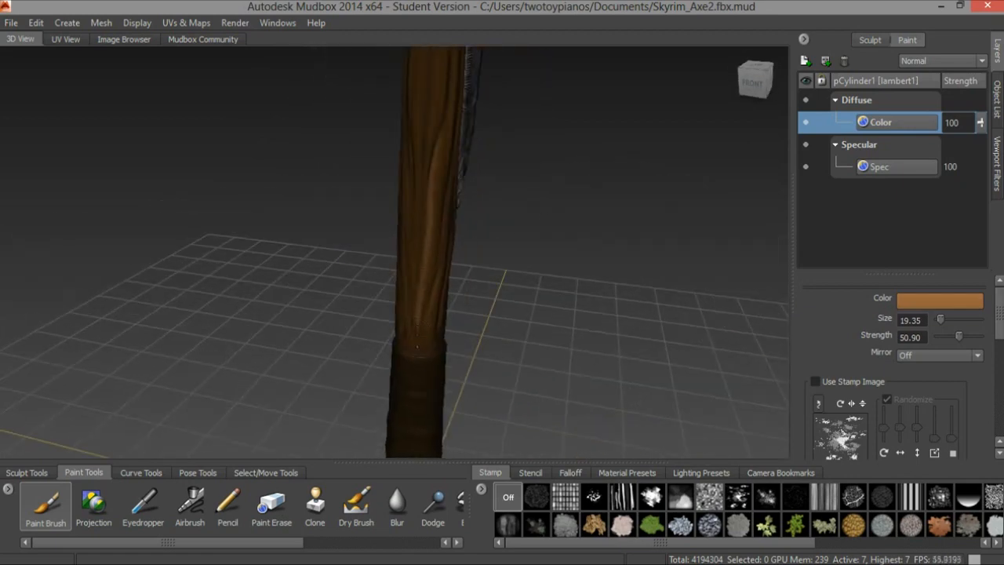
alt+drag(477, 197, 461, 102)
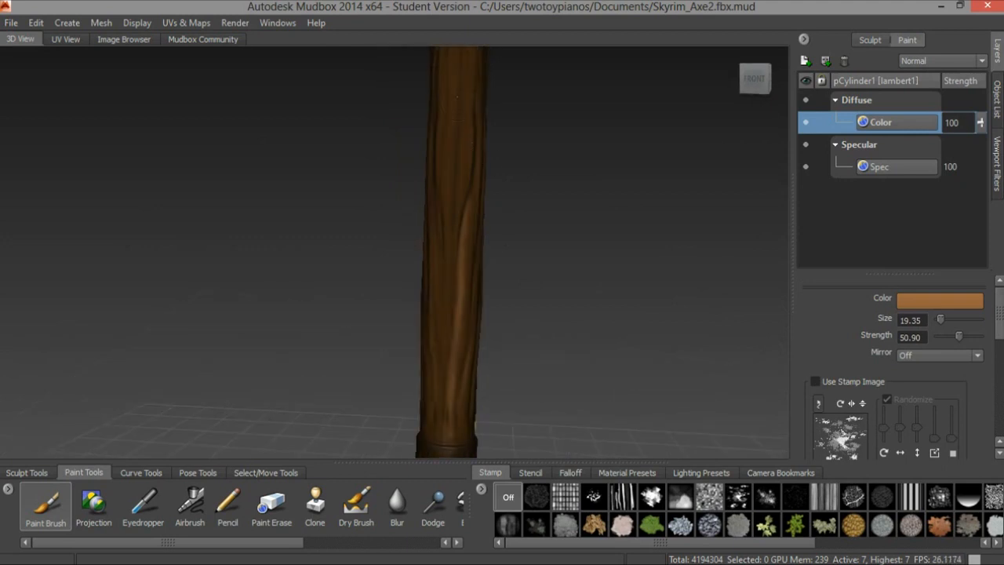
drag(456, 51, 430, 404)
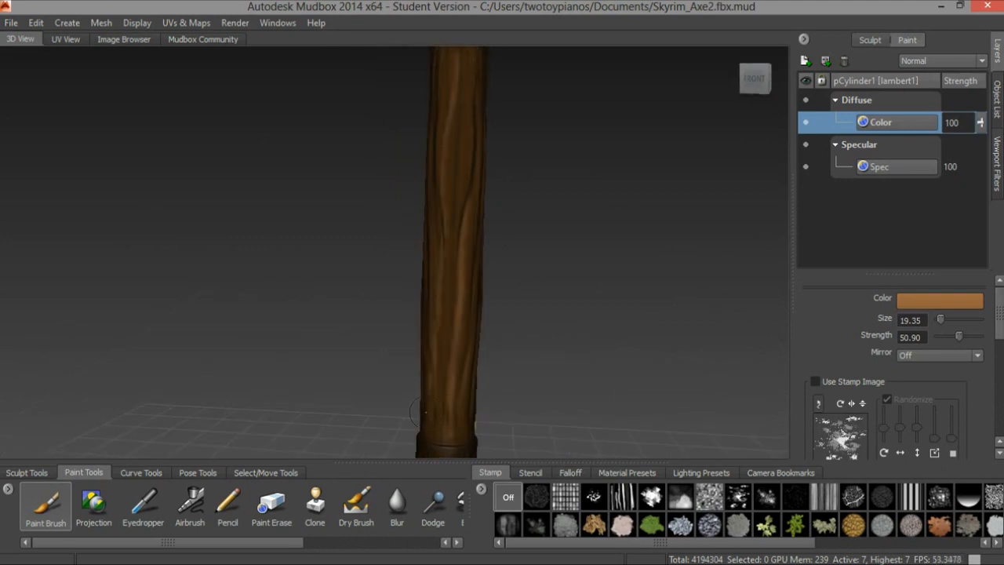
- Continue the light brown highlights from the handle's front around to its right side, covering the wood down to the grip
alt+drag(457, 328, 471, 235)
alt+middle_drag(471, 181, 480, 290)
mouse_move(480, 196)
alt+mouse_down()
mouse_move(514, 171)
mouse_move(504, 236)
alt+mouse_up()
alt+drag(595, 244, 448, 189)
drag(384, 137, 386, 292)
drag(389, 235, 385, 426)
alt+middle_drag(481, 361, 556, 206)
alt+drag(556, 207, 502, 196)
alt+middle_drag(502, 196, 518, 237)
drag(419, 262, 410, 346)
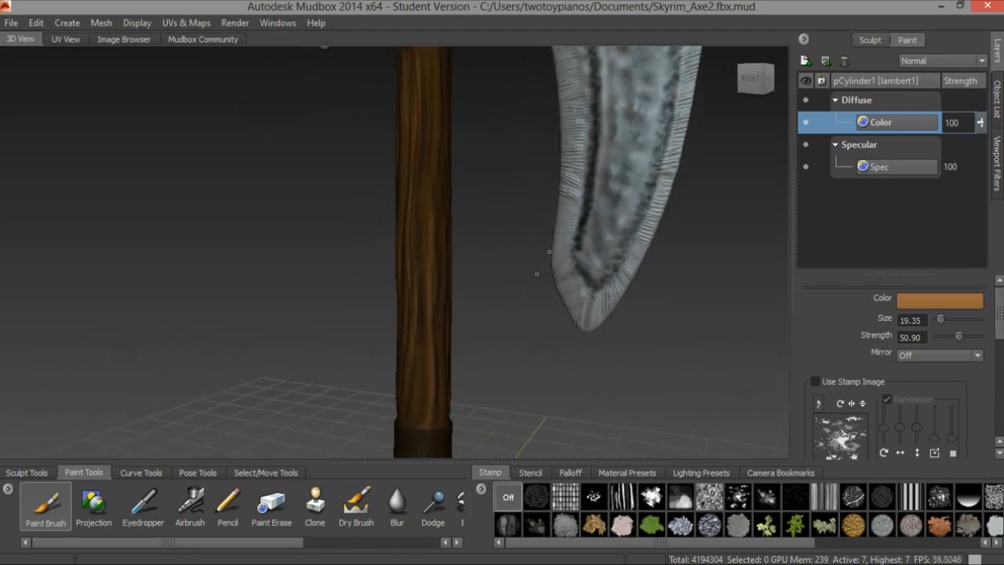
- Paint long light brown streaks on the back-right side of the handle, starting just below the axe head
alt+right_drag(549, 252, 481, 166)
alt+middle_drag(482, 165, 501, 302)
alt+drag(501, 303, 440, 217)
alt+middle_drag(439, 217, 456, 166)
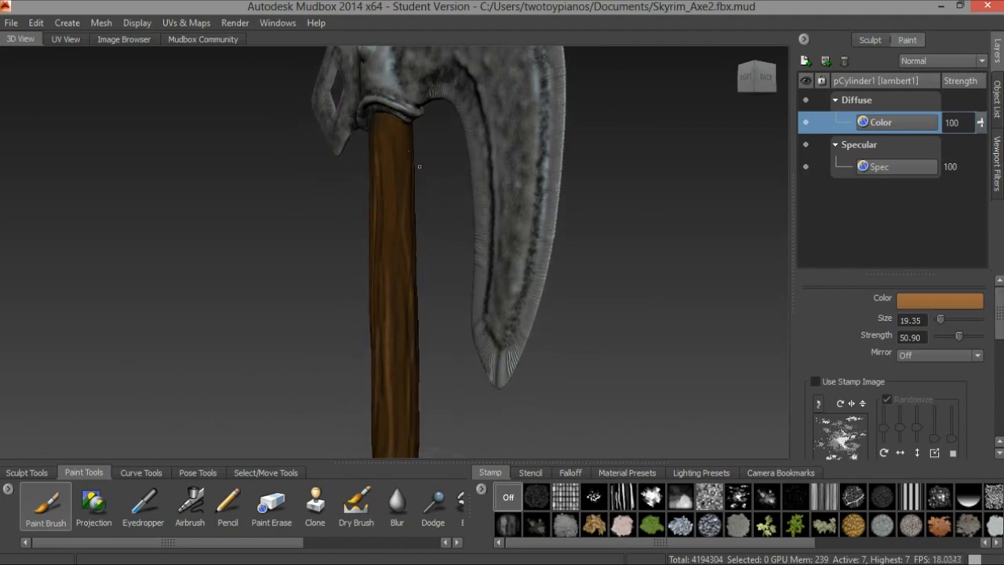
drag(399, 124, 399, 323)
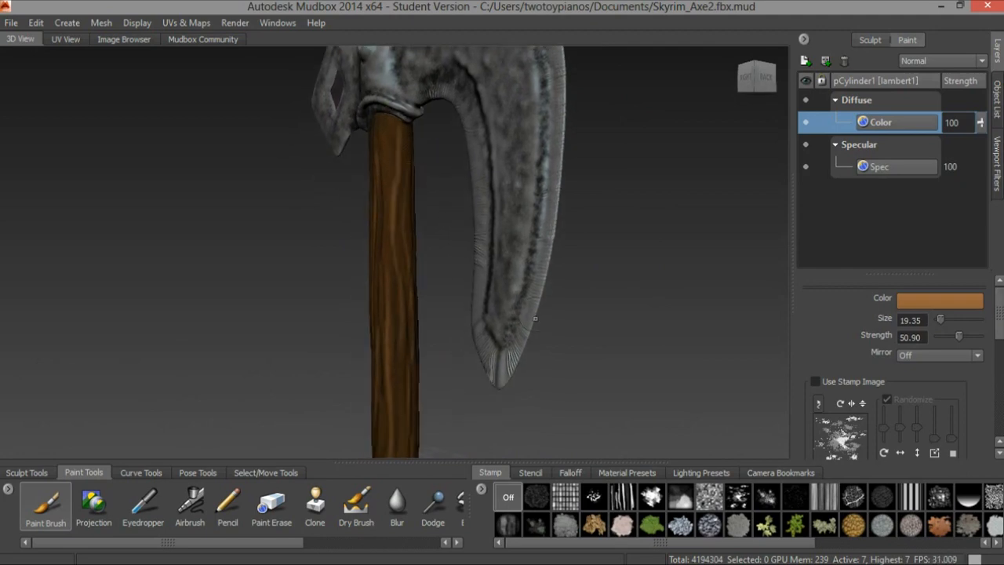
alt+drag(541, 252, 466, 303)
alt+middle_drag(466, 304, 469, 204)
alt+drag(469, 204, 487, 152)
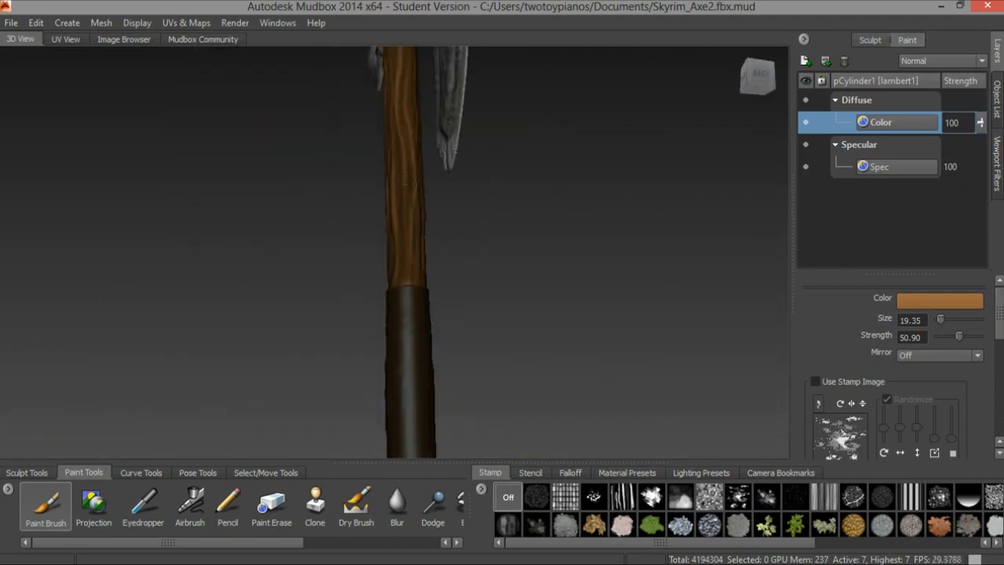
- Examine the wood grain highlights all around the handle, from the axe head down to the butt end
alt+drag(517, 199, 588, 220)
alt+middle_drag(587, 220, 596, 310)
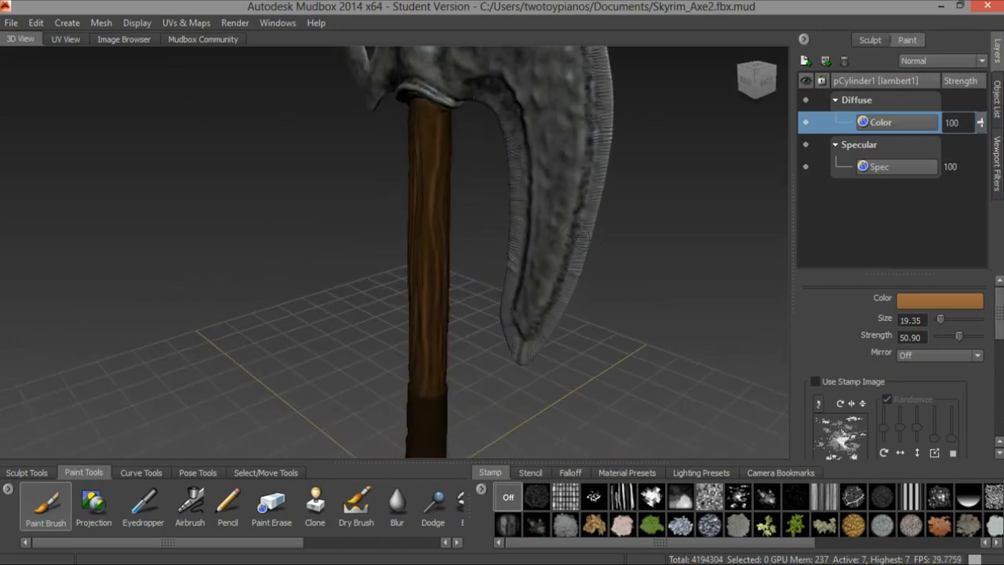
alt+right_drag(596, 310, 522, 239)
alt+drag(522, 239, 575, 231)
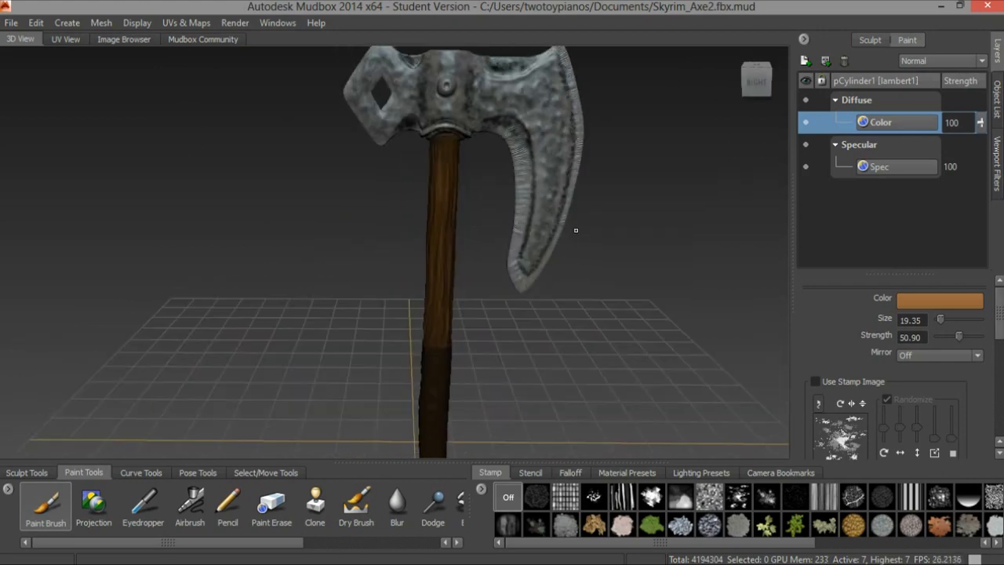
alt+drag(417, 213, 476, 250)
alt+right_drag(476, 249, 549, 273)
alt+middle_drag(549, 273, 517, 180)
mouse_move(517, 179)
alt+mouse_down()
mouse_move(503, 172)
mouse_move(513, 168)
alt+mouse_up()
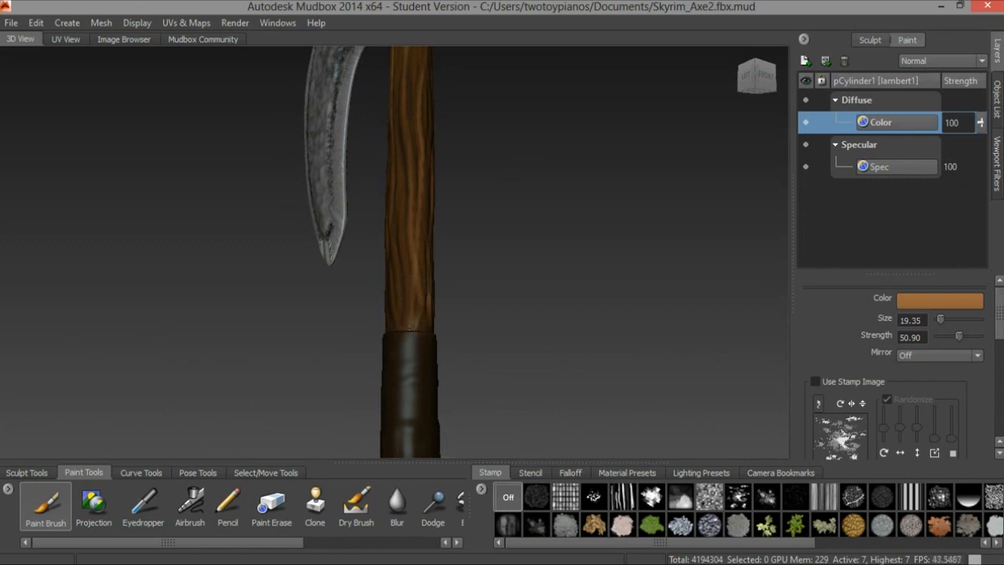
alt+drag(537, 216, 496, 264)
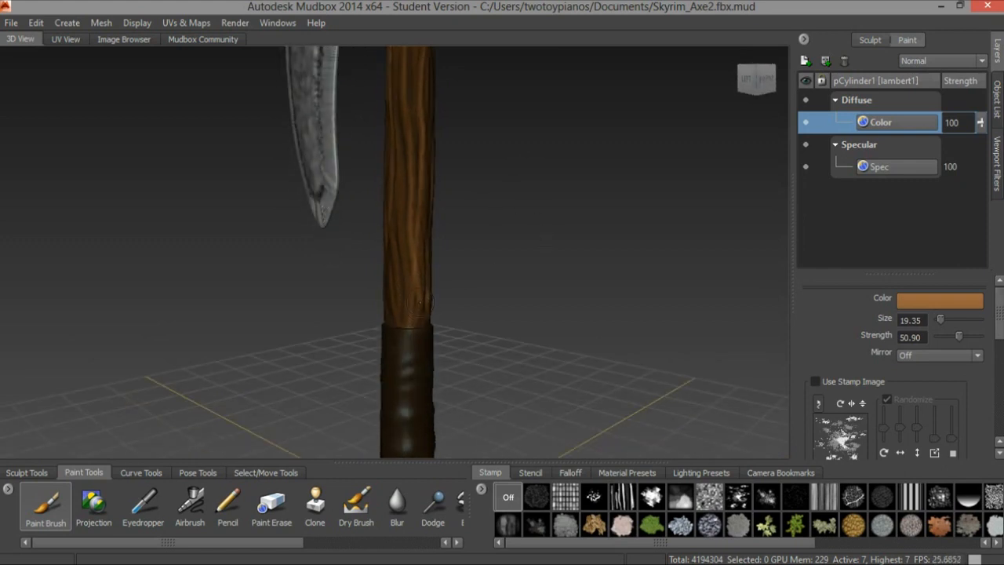
alt+drag(535, 244, 597, 226)
alt+right_drag(597, 226, 416, 130)
alt+middle_drag(417, 130, 458, 245)
alt+drag(459, 245, 564, 171)
alt+right_drag(564, 171, 651, 208)
alt+drag(439, 133, 497, 161)
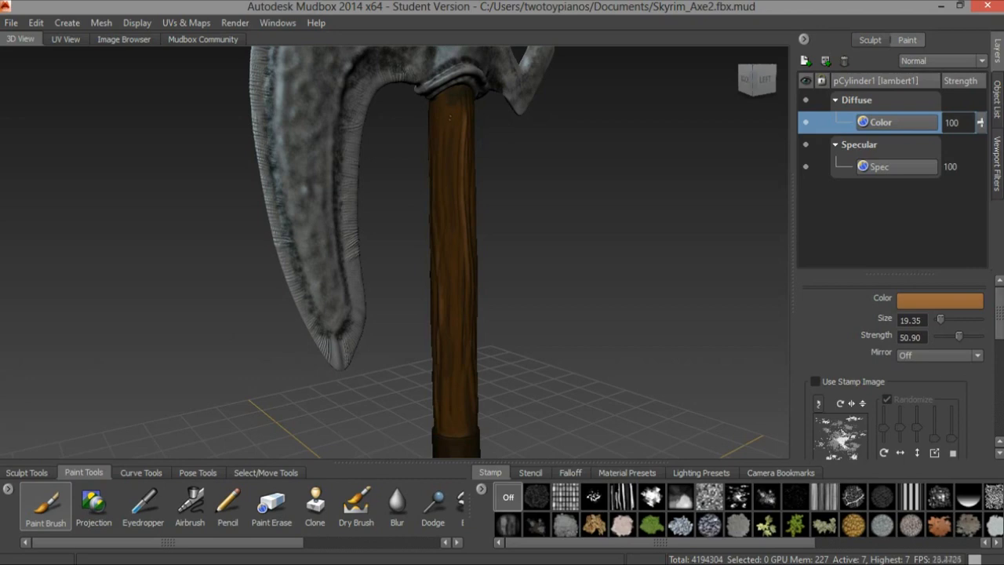
alt+drag(594, 212, 490, 197)
alt+middle_drag(578, 227, 598, 144)
alt+drag(502, 204, 556, 55)
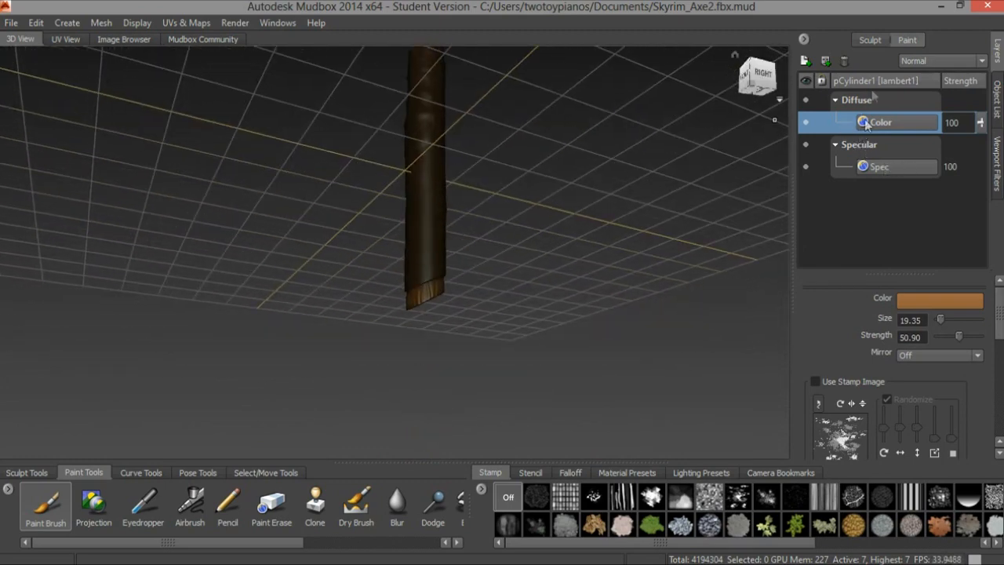
- Activate the Spec layer, set the brush colour to black and paint over the exposed wood at the handle's butt end
click(878, 170)
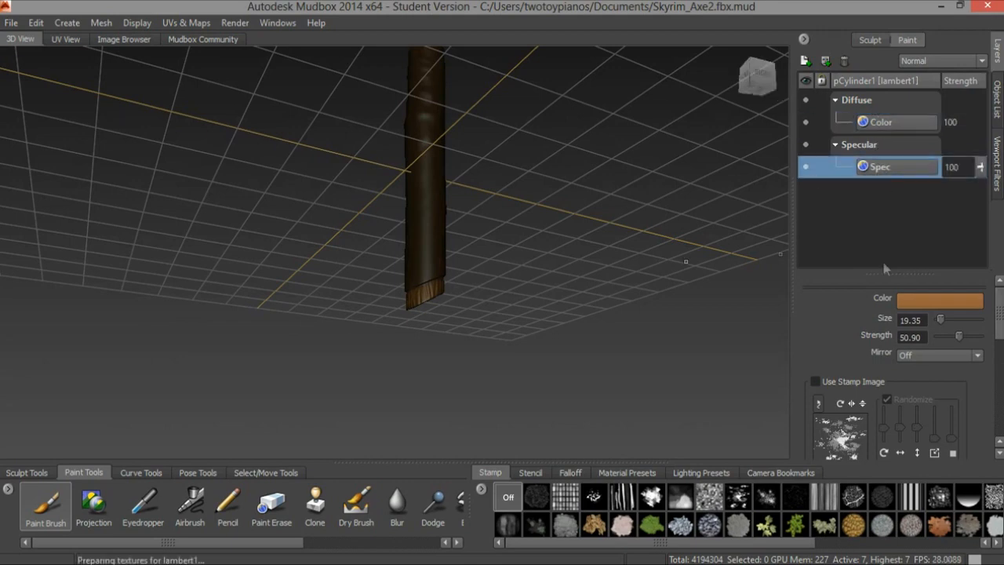
click(928, 301)
click(265, 226)
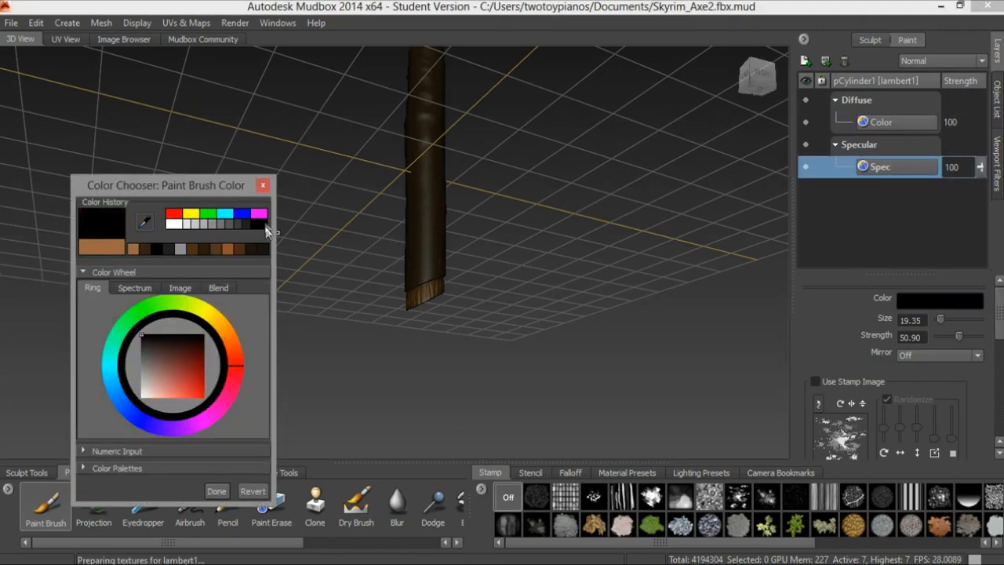
click(262, 186)
scroll(392, 204, up, 3)
drag(480, 335, 444, 330)
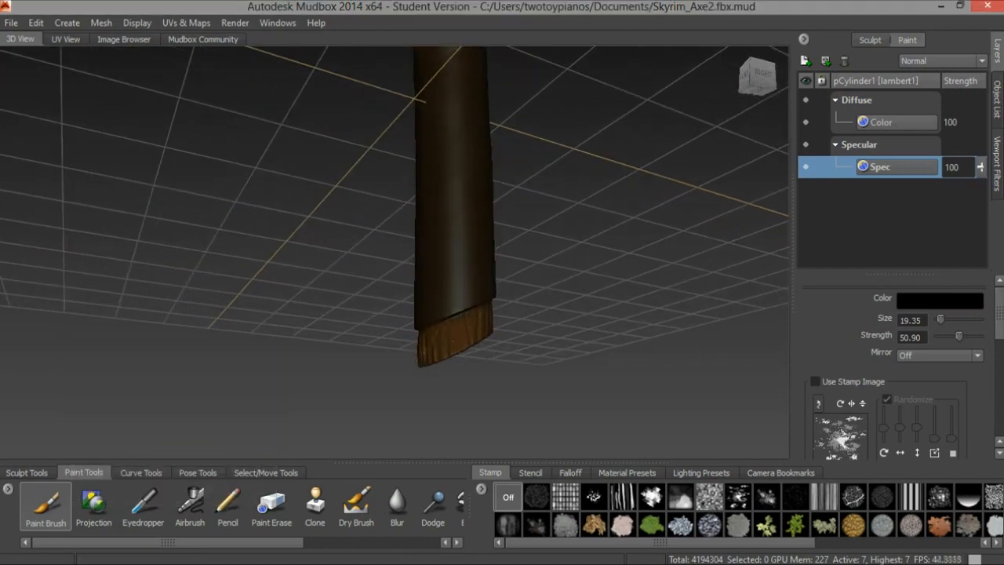
- Continue the black specular paint all the way around the exposed wood below the grip
alt+drag(529, 325, 286, 382)
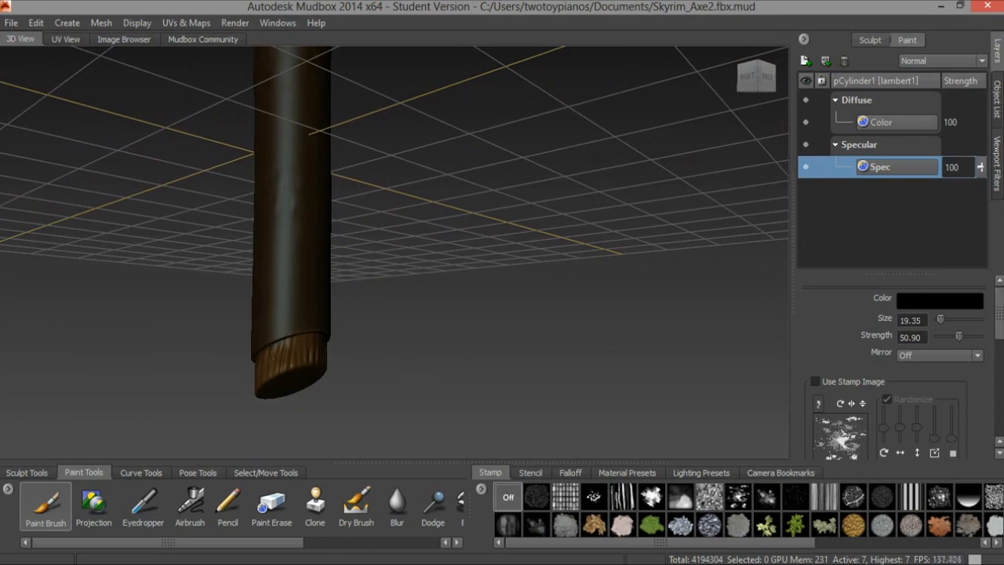
alt+drag(486, 345, 310, 346)
drag(383, 345, 390, 323)
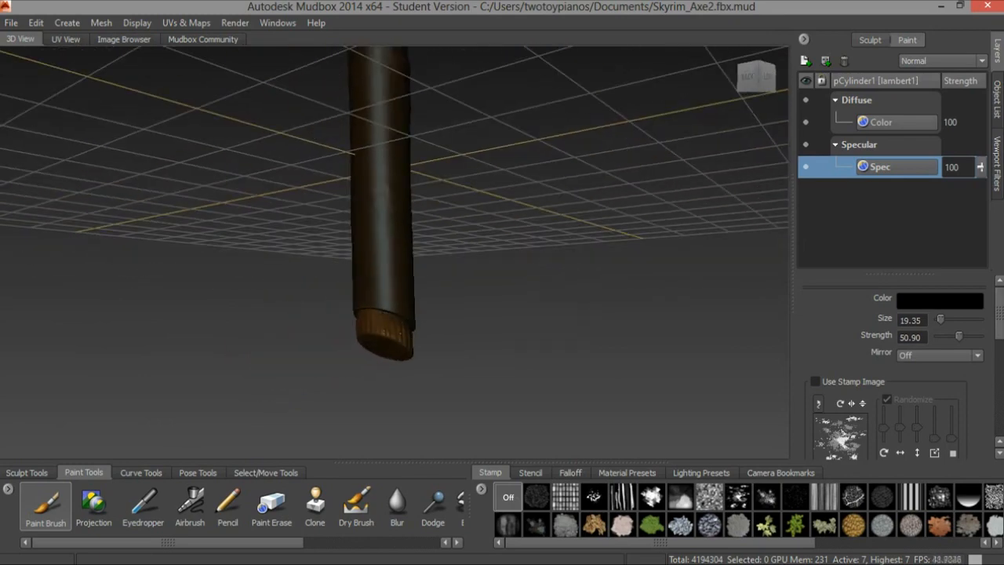
alt+drag(422, 346, 364, 343)
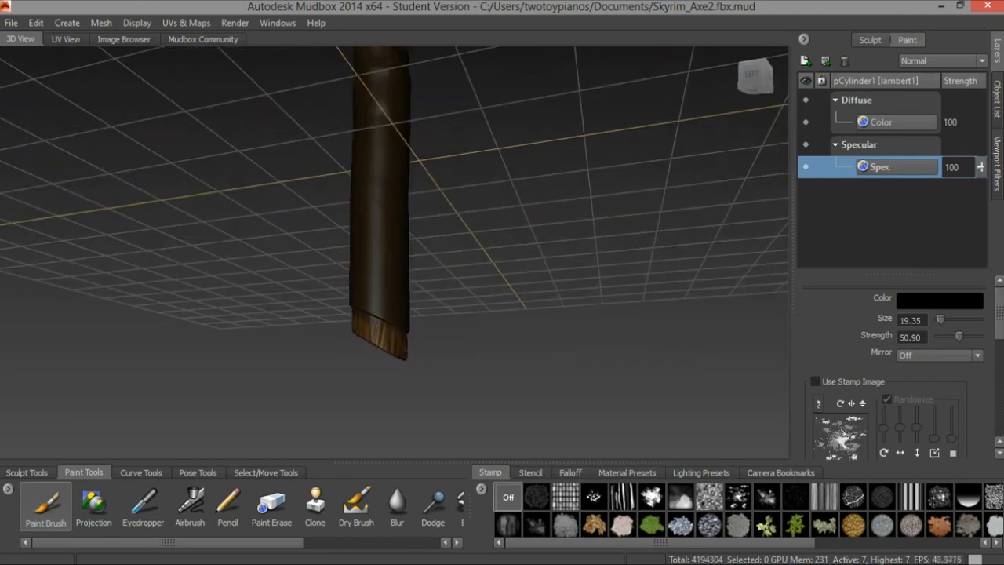
alt+drag(452, 347, 386, 322)
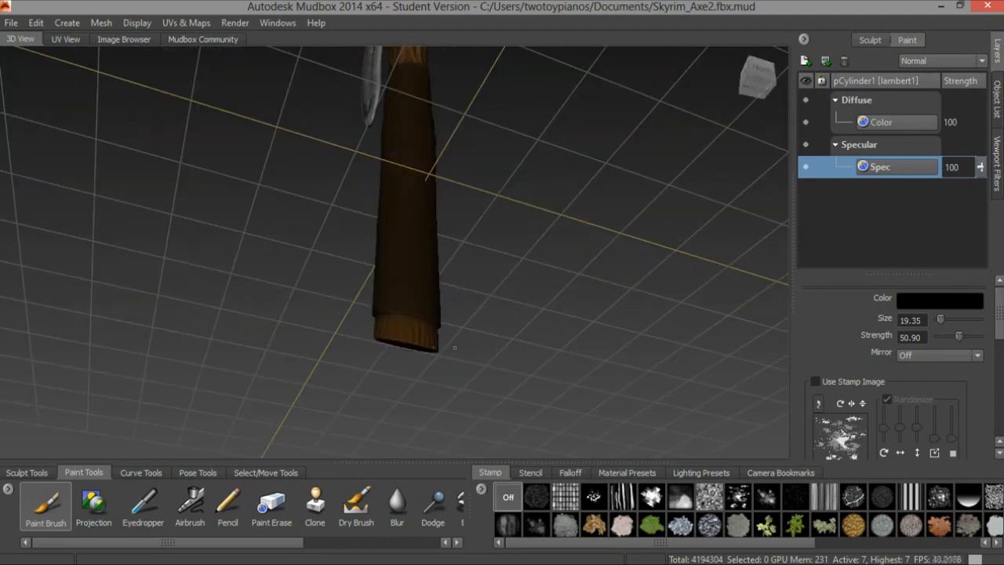
alt+drag(513, 296, 527, 316)
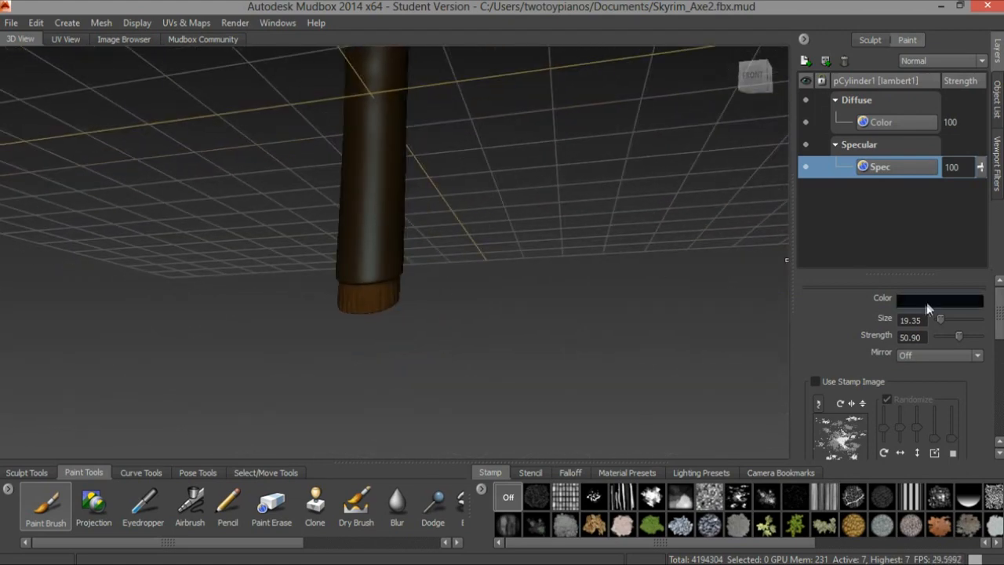
- Enlarge the brush to 47.00 and paint black specular over the right face of the blade to dull its shine
alt+drag(574, 253, 372, 382)
alt+drag(382, 324, 517, 186)
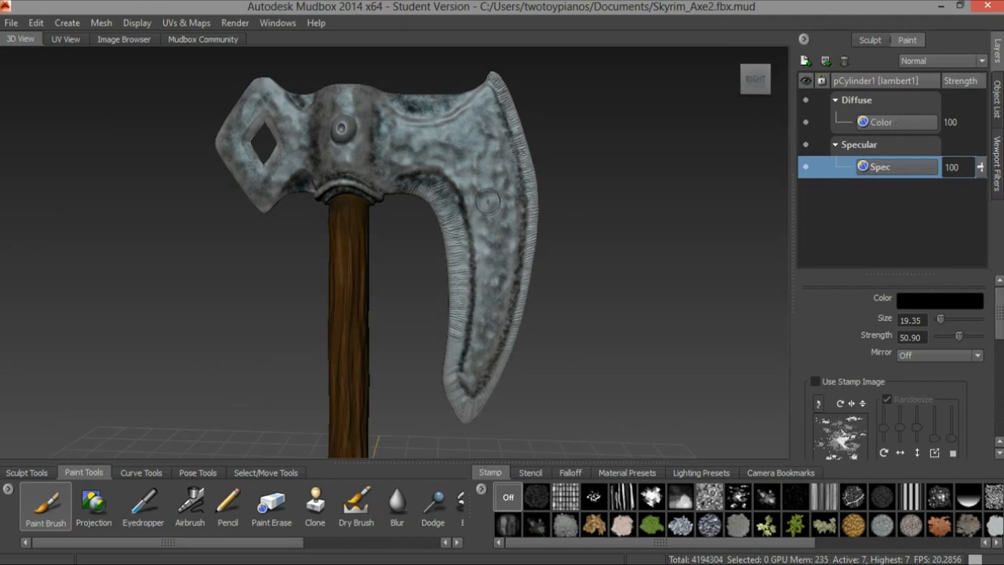
mouse_move(477, 210)
mouse_down()
mouse_move(487, 173)
mouse_move(469, 138)
mouse_move(404, 135)
mouse_move(400, 125)
mouse_up()
mouse_move(394, 160)
mouse_down()
mouse_move(482, 168)
mouse_move(459, 188)
mouse_up()
mouse_move(481, 118)
mouse_down()
mouse_move(463, 122)
mouse_move(480, 108)
mouse_move(507, 179)
mouse_move(484, 202)
mouse_move(506, 275)
mouse_move(479, 356)
mouse_up()
drag(486, 192, 480, 254)
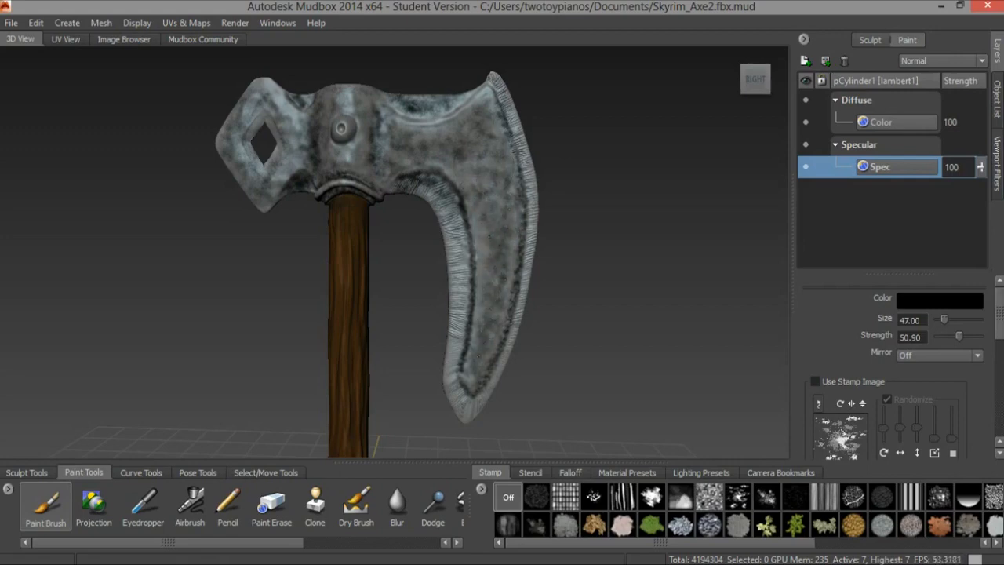
- Paint black specular over the central hub and the diamond-shaped back piece on the axe head's right side
alt+drag(427, 131, 437, 150)
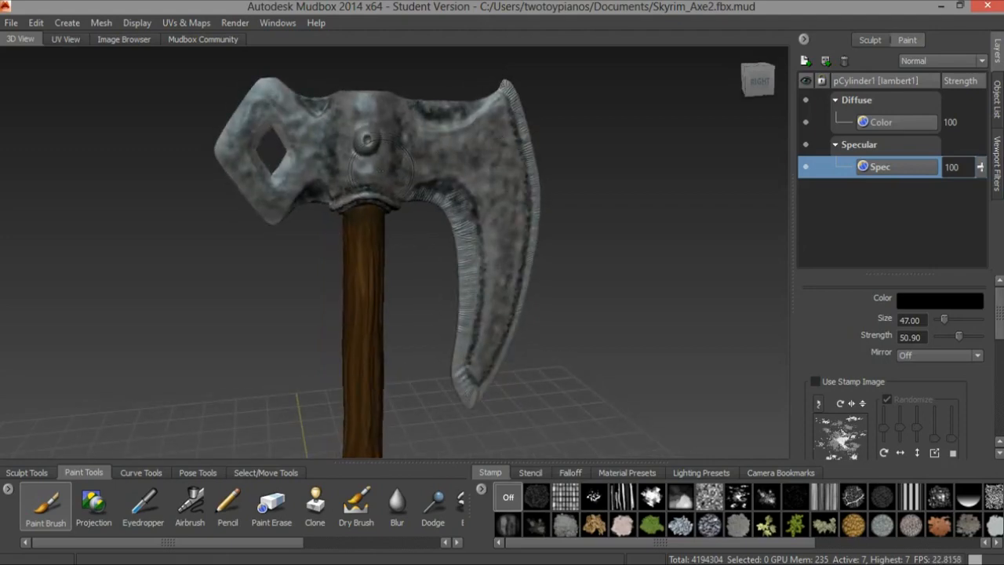
drag(375, 106, 349, 107)
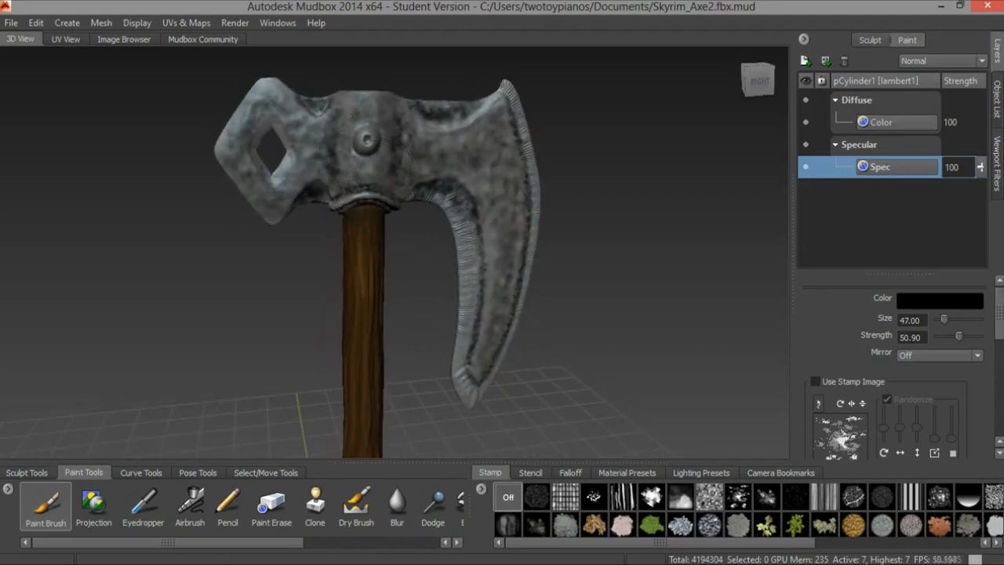
mouse_move(310, 139)
mouse_down()
mouse_move(267, 98)
mouse_move(236, 153)
mouse_up()
mouse_move(267, 213)
mouse_down()
mouse_move(306, 147)
mouse_move(428, 114)
mouse_move(397, 109)
mouse_move(462, 114)
mouse_up()
mouse_move(411, 209)
alt+mouse_down()
mouse_move(431, 179)
mouse_move(416, 177)
mouse_move(447, 193)
alt+mouse_up()
mouse_move(383, 154)
alt+mouse_down()
mouse_move(386, 143)
mouse_move(310, 167)
mouse_move(316, 124)
alt+mouse_up()
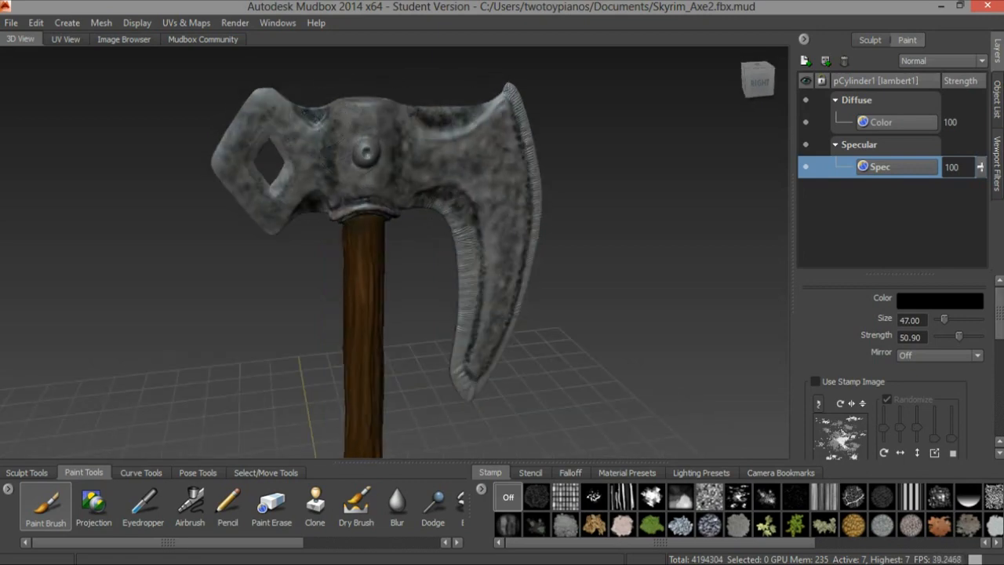
- Brush black specular over the blade on the axe head's left side
alt+drag(334, 129, 545, 125)
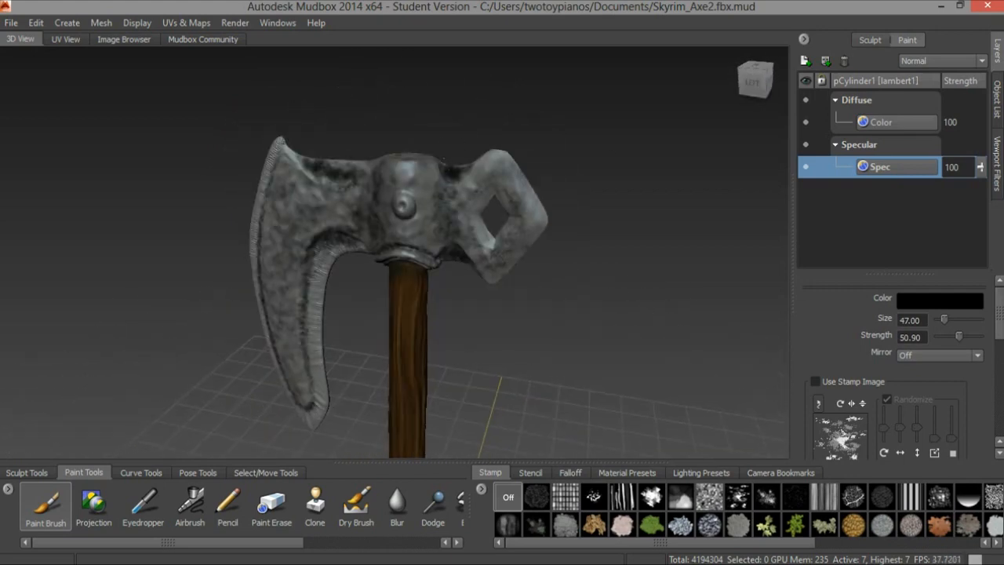
alt+drag(474, 186, 447, 193)
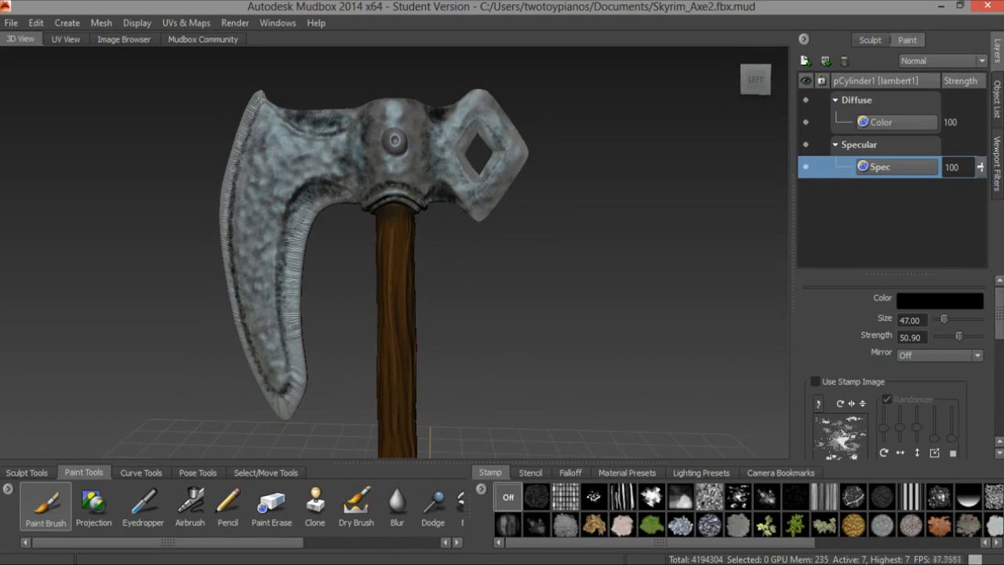
alt+drag(322, 150, 342, 201)
drag(288, 236, 324, 186)
alt+drag(349, 138, 369, 166)
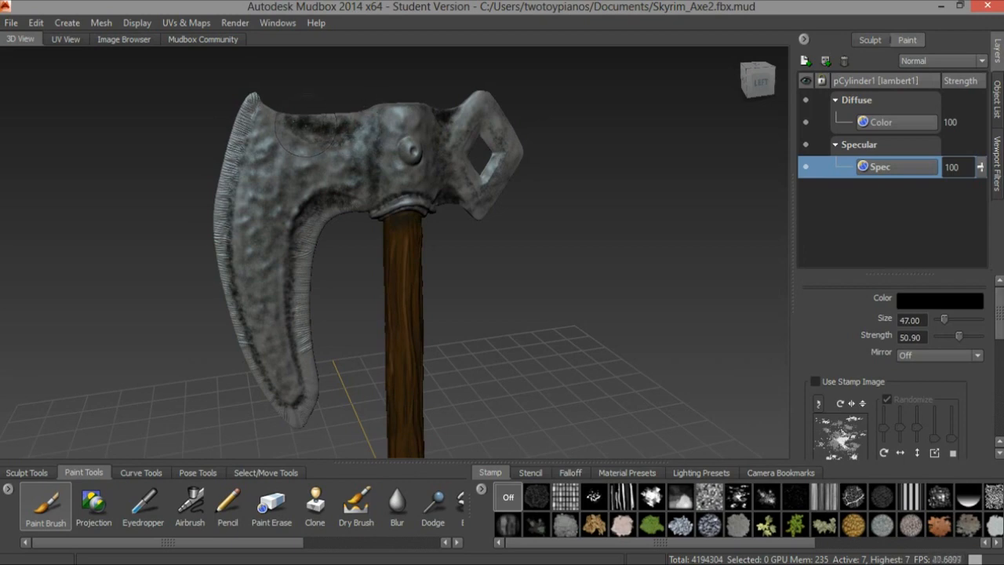
- Reduce the brush size to 15.60 and work black specular along the left blade from its upper corner to the tip
mouse_move(377, 100)
alt+mouse_down()
mouse_move(326, 121)
mouse_move(333, 210)
mouse_move(328, 182)
alt+mouse_up()
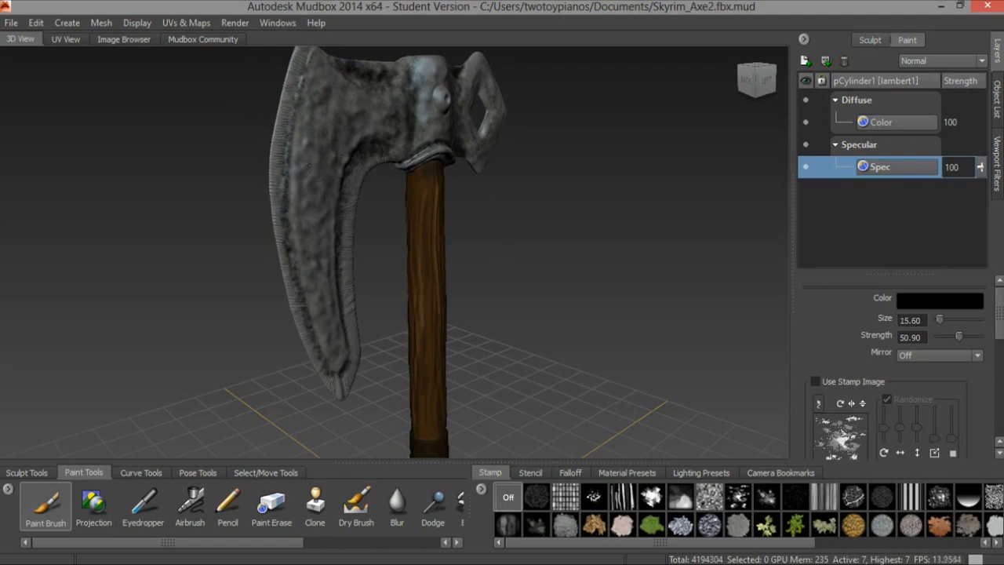
alt+right_drag(307, 166, 312, 94)
alt+middle_drag(312, 95, 390, 154)
alt+drag(389, 154, 382, 182)
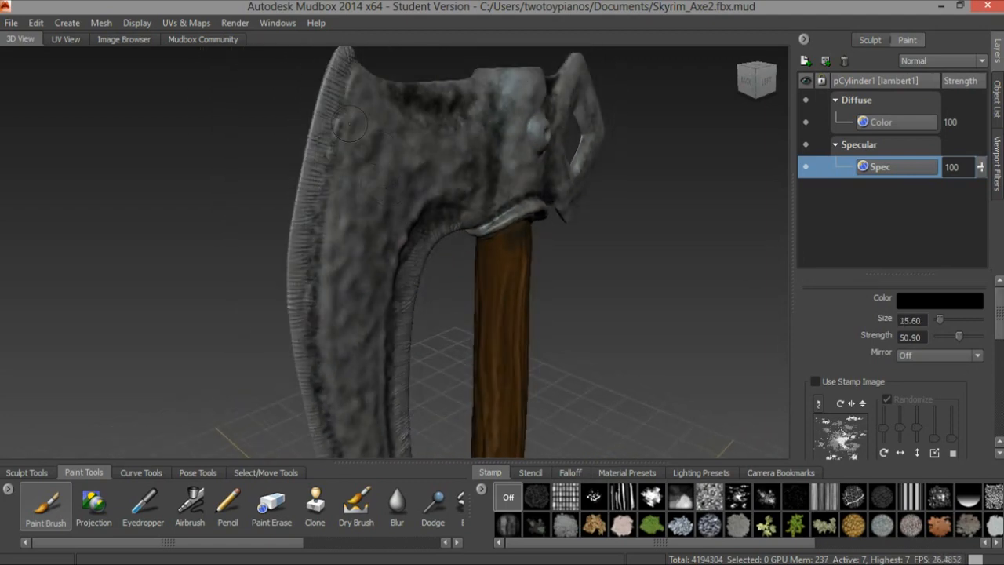
alt+middle_drag(337, 273, 351, 162)
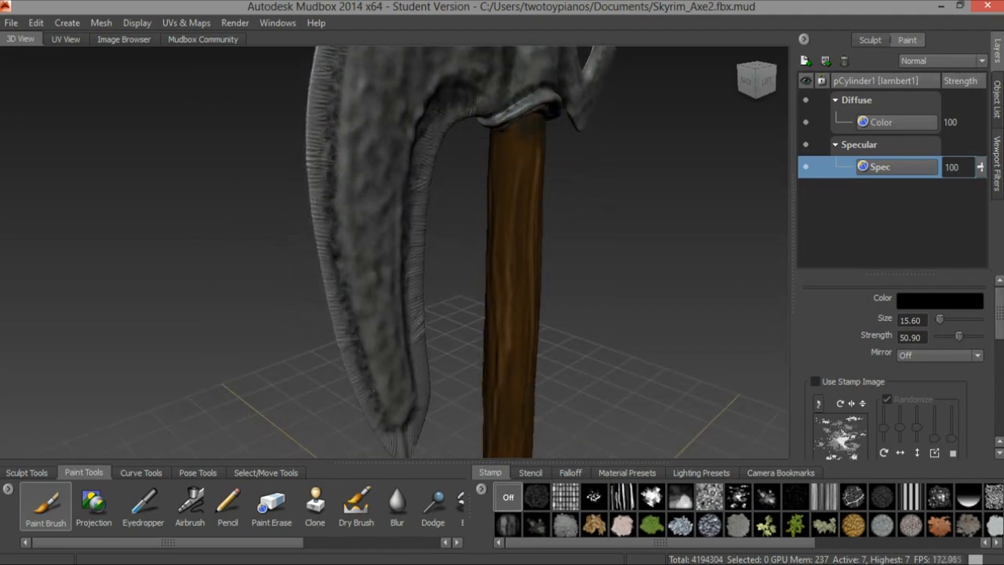
alt+drag(391, 404, 353, 351)
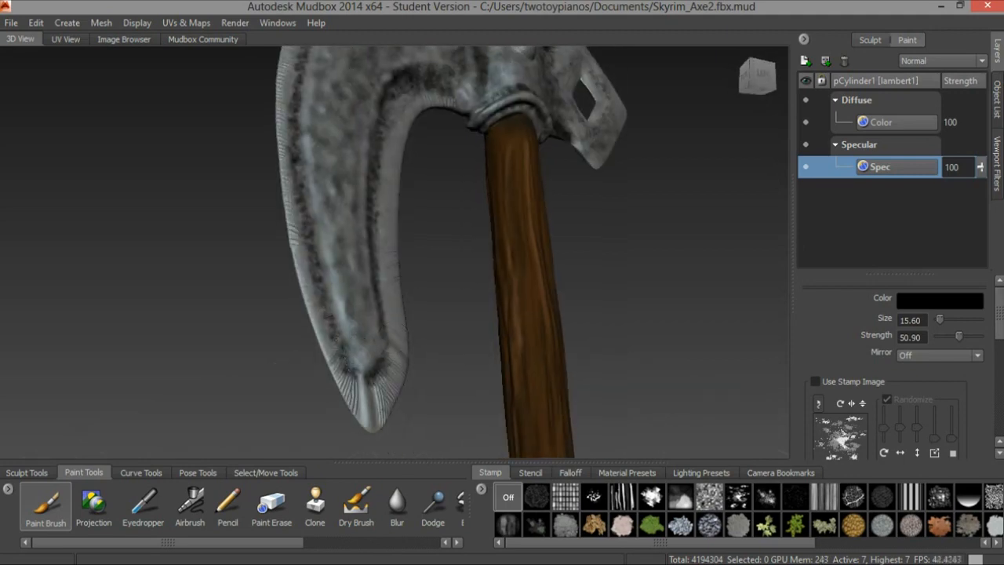
alt+drag(411, 298, 341, 172)
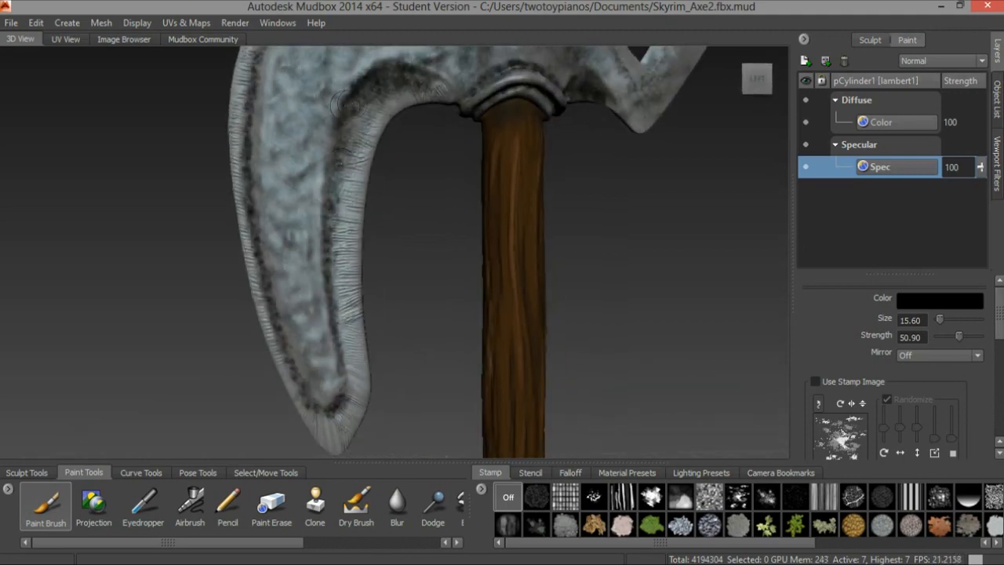
- Paint black specular down the left blade's inner edge, then enlarge the brush to 43.59 and cover the blade's underside near the collar
drag(333, 210, 337, 375)
alt+middle_drag(345, 161, 355, 229)
key(b)
drag(342, 141, 410, 125)
mouse_move(343, 116)
mouse_down()
mouse_move(335, 88)
mouse_move(312, 115)
mouse_move(308, 227)
mouse_move(410, 92)
mouse_move(437, 103)
mouse_up()
- Paint black specular over the left side's upper blade, central hub and diamond-shaped back piece
alt+right_drag(511, 86, 449, 102)
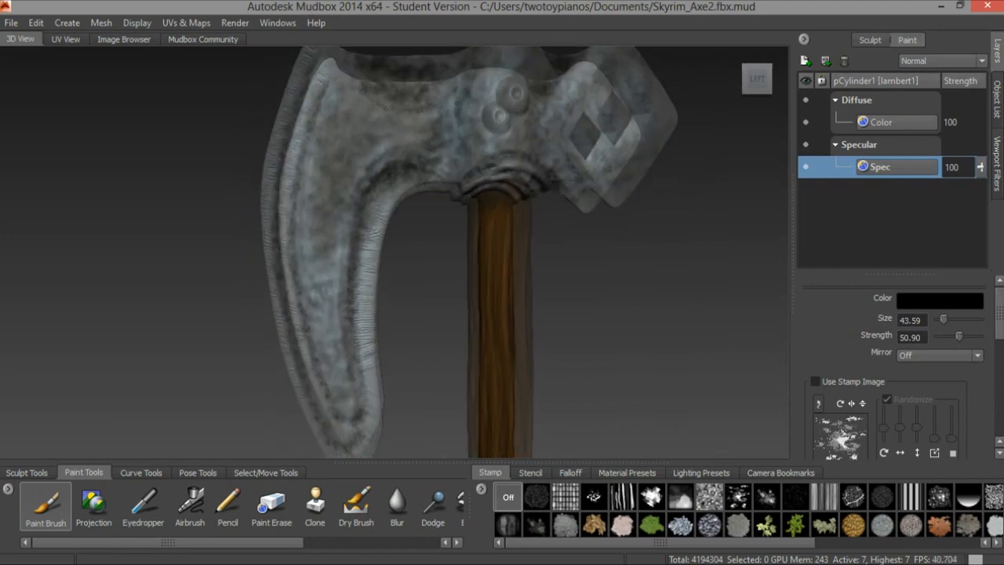
alt+drag(449, 102, 490, 131)
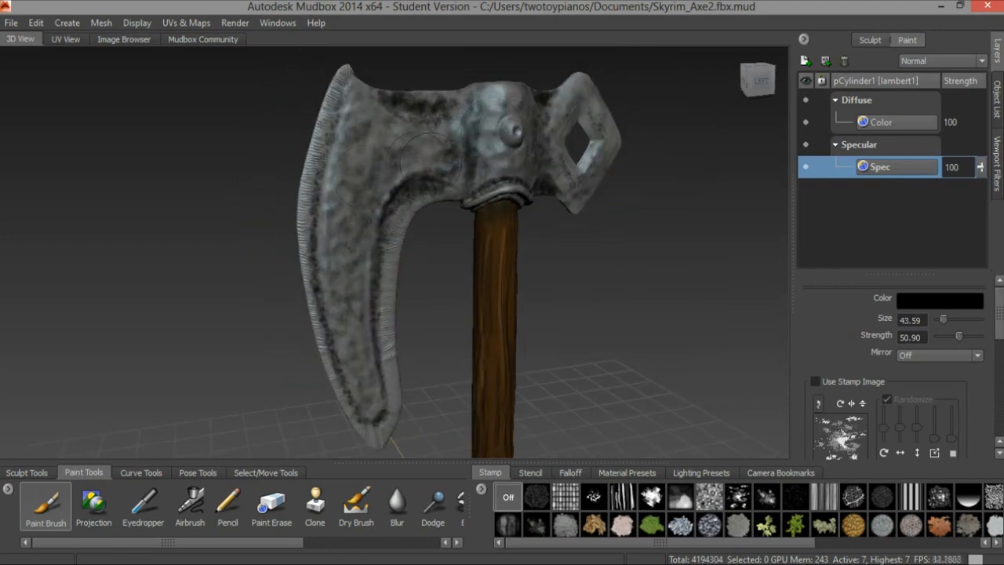
alt+drag(416, 160, 469, 168)
mouse_move(430, 112)
mouse_down()
mouse_move(411, 128)
mouse_move(480, 95)
mouse_move(425, 160)
mouse_up()
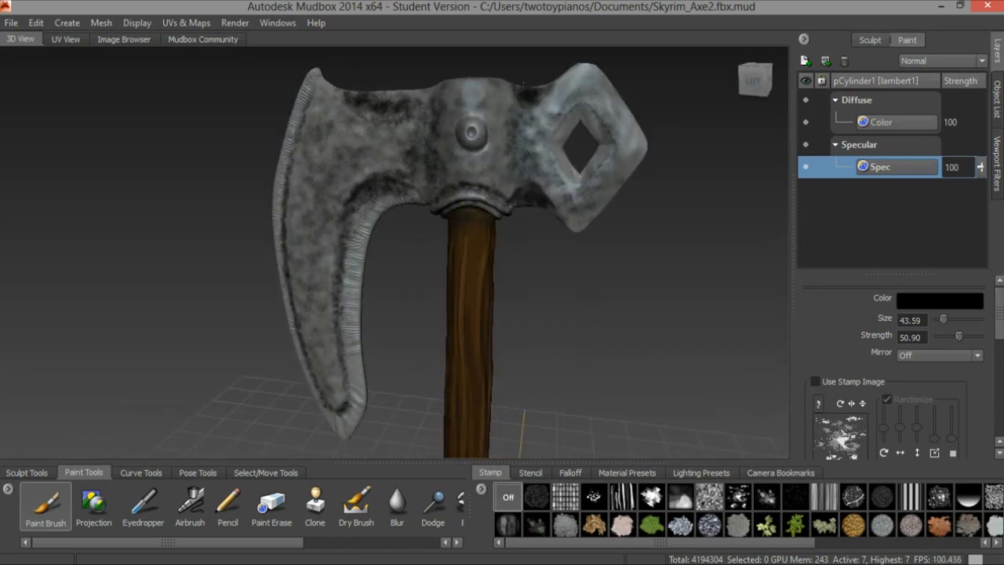
alt+drag(451, 161, 467, 142)
- Set the paint brush colour to white for the Spec layer
click(931, 304)
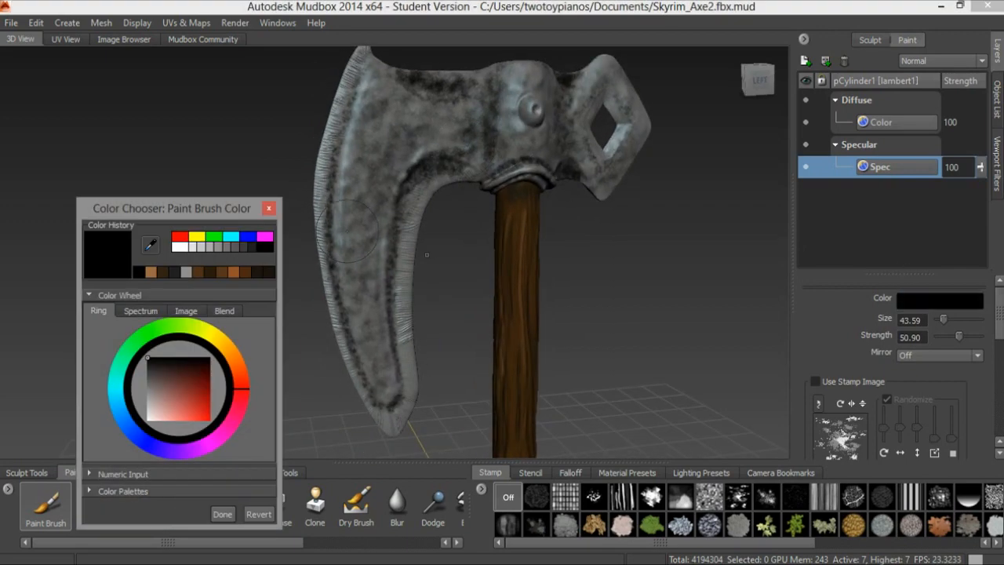
click(179, 247)
click(268, 208)
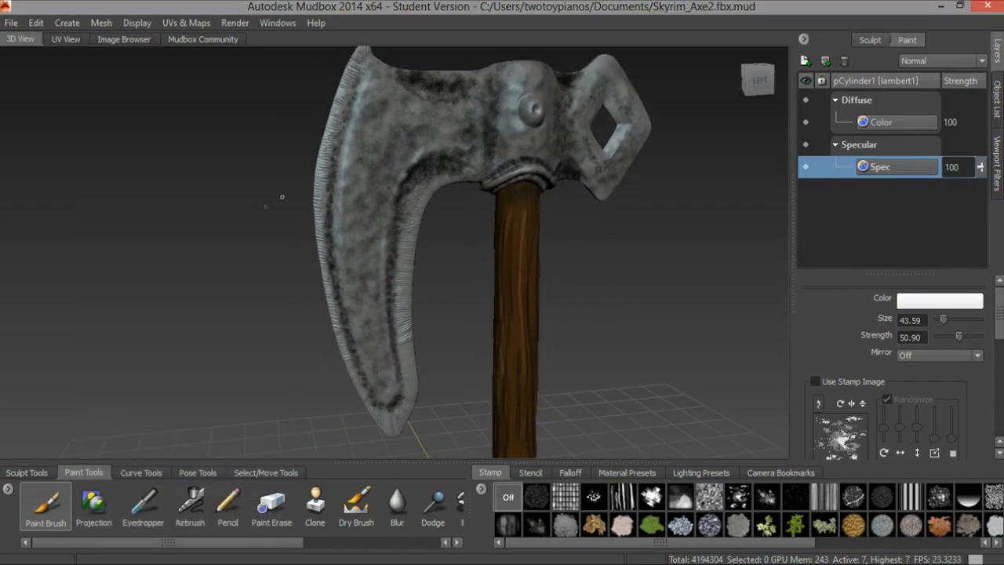
- Reduce the brush size to 21.73 and paint white specular along the left blade's outer serrated edge down to the tip
scroll(349, 157, up, 5)
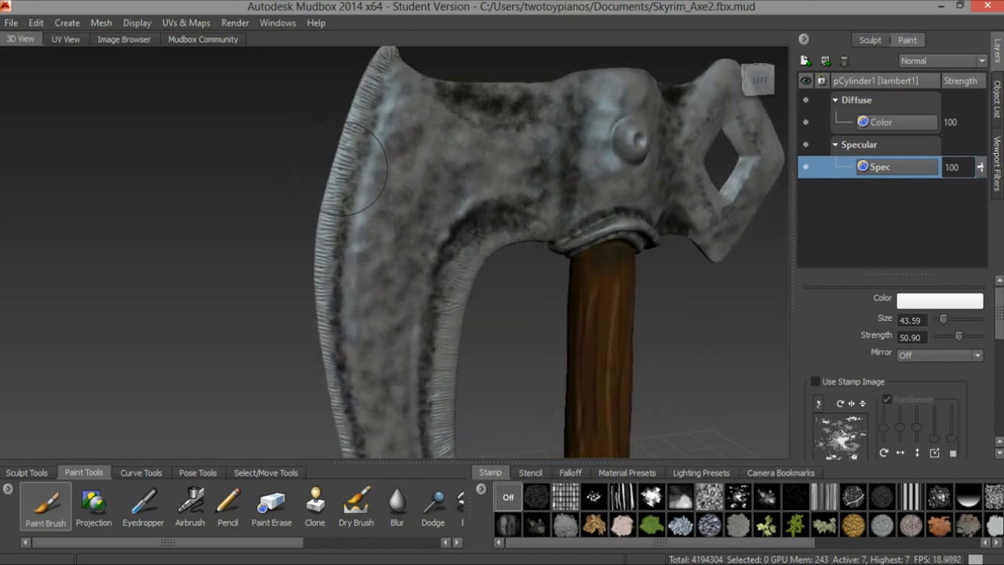
key(b)
drag(350, 164, 338, 164)
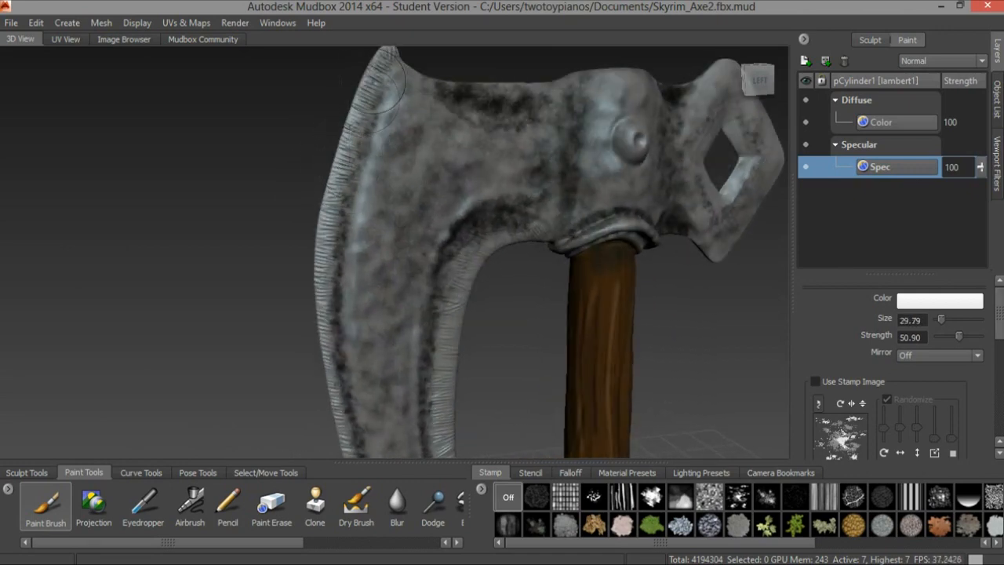
key(b)
mouse_move(369, 93)
mouse_down()
mouse_move(366, 73)
mouse_move(334, 165)
mouse_move(363, 115)
mouse_move(359, 314)
mouse_up()
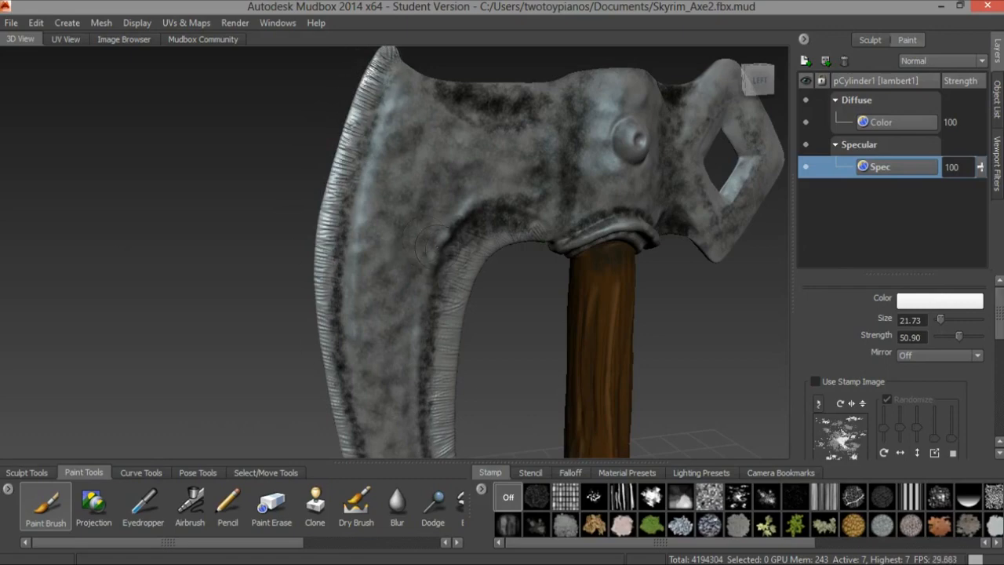
alt+middle_drag(359, 314, 359, 261)
mouse_move(359, 260)
alt+mouse_down()
mouse_move(310, 220)
mouse_move(315, 301)
alt+mouse_up()
mouse_move(330, 399)
mouse_down()
mouse_move(322, 330)
mouse_move(336, 336)
mouse_up()
alt+middle_drag(402, 354, 390, 212)
drag(330, 282, 321, 262)
drag(343, 298, 377, 361)
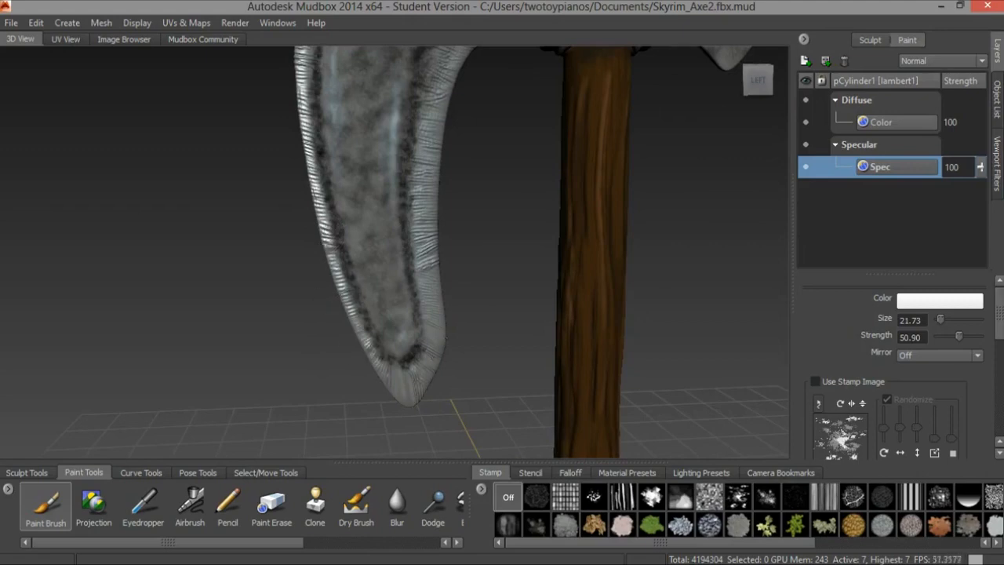
- Paint white specular along the left blade's inner serrated edge between the tip and the collar
alt+drag(401, 390, 397, 325)
alt+drag(407, 211, 399, 182)
drag(403, 142, 374, 237)
drag(379, 202, 368, 350)
mouse_move(390, 220)
alt+mouse_down()
mouse_move(409, 174)
mouse_move(376, 241)
mouse_move(378, 369)
alt+mouse_up()
alt+drag(401, 265, 461, 131)
alt+drag(410, 246, 490, 158)
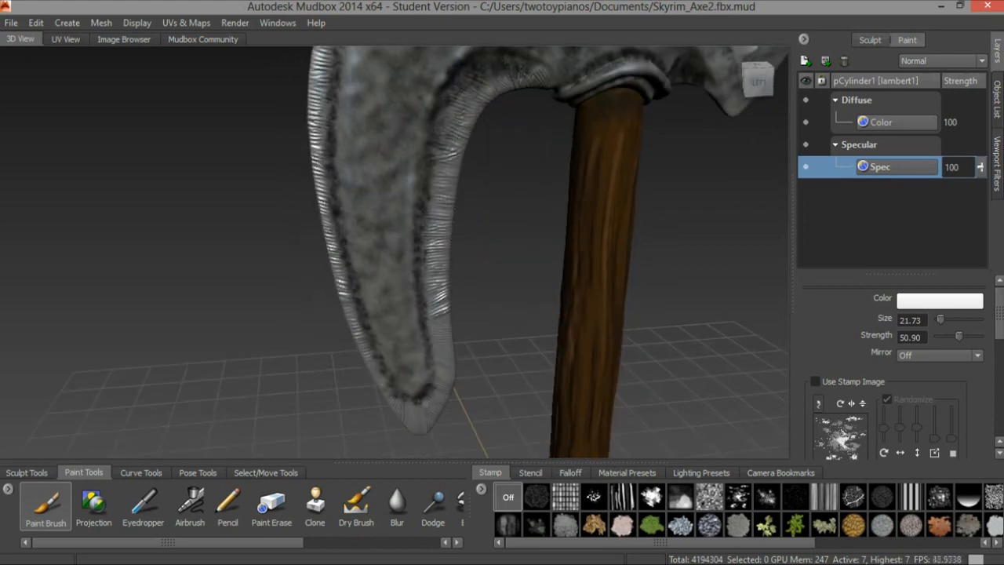
- Reduce the brush size to 5.28 and paint white specular around the rim of the round stud on the left side
alt+right_drag(573, 197, 513, 188)
alt+middle_drag(525, 149, 440, 349)
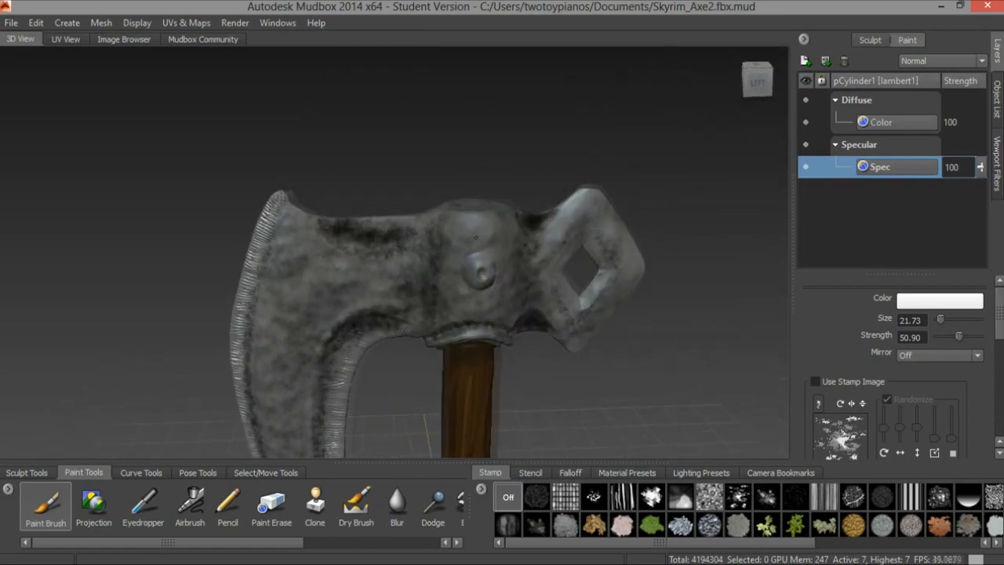
alt+drag(471, 302, 423, 306)
alt+right_drag(612, 220, 682, 211)
alt+middle_drag(716, 209, 610, 214)
alt+drag(609, 214, 596, 210)
alt+middle_drag(361, 274, 422, 208)
alt+right_drag(416, 206, 484, 194)
mouse_move(486, 177)
mouse_down()
mouse_move(447, 181)
mouse_move(474, 216)
mouse_move(485, 176)
mouse_move(455, 168)
mouse_move(444, 208)
mouse_move(474, 215)
mouse_up()
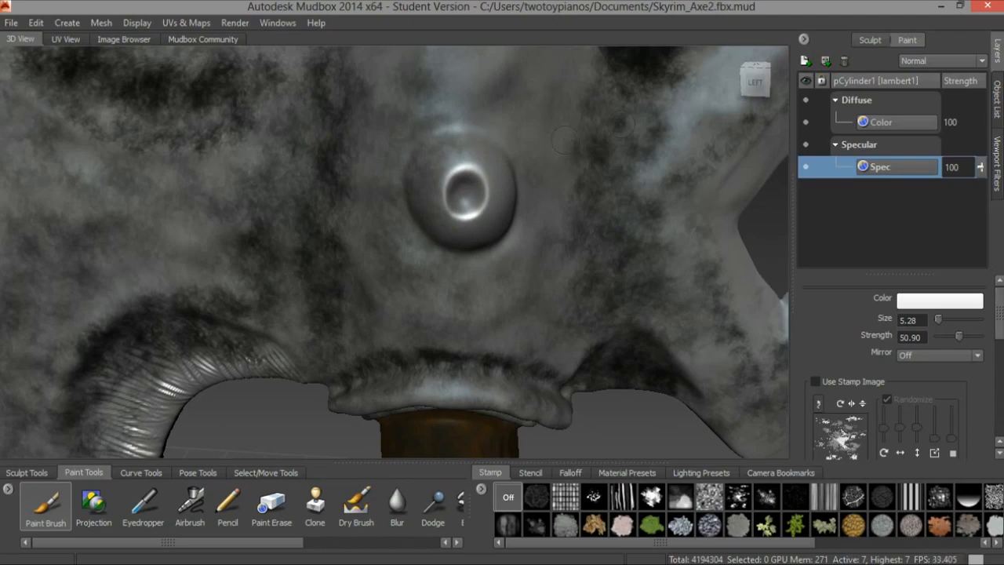
- Paint white specular around the rim of the round stud on the axe head's right side
alt+right_drag(517, 108, 471, 118)
alt+drag(471, 117, 666, 126)
alt+drag(483, 180, 620, 188)
alt+middle_drag(619, 188, 627, 267)
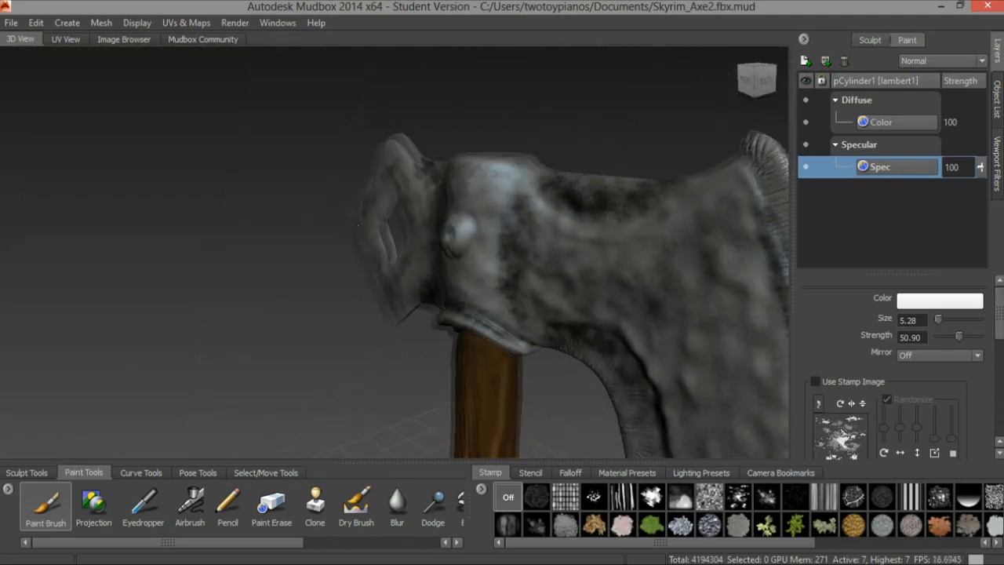
alt+drag(628, 266, 682, 259)
alt+right_drag(682, 208, 729, 201)
alt+middle_drag(729, 201, 799, 177)
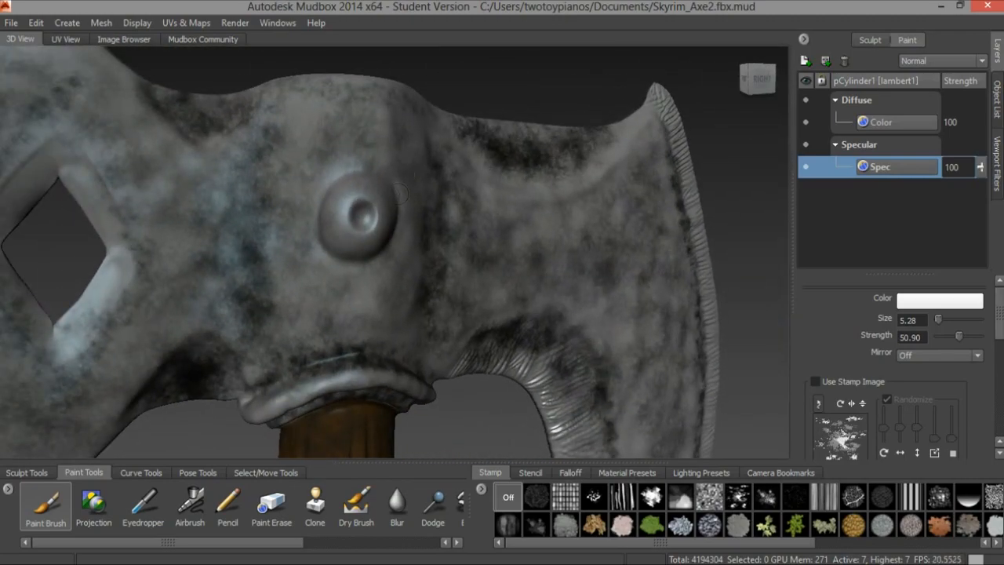
drag(371, 198, 346, 215)
alt+middle_drag(441, 250, 458, 193)
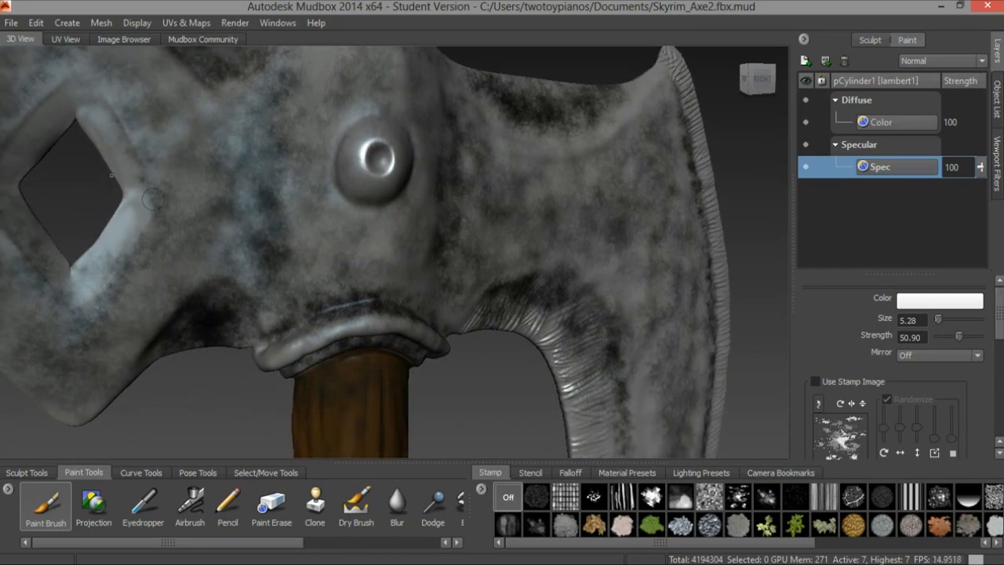
- Paint white specular along the inner edges of the diamond-shaped cutout, viewed from the right side
mouse_move(118, 198)
mouse_down()
mouse_move(83, 259)
mouse_move(69, 248)
mouse_up()
alt+middle_drag(418, 108, 579, 130)
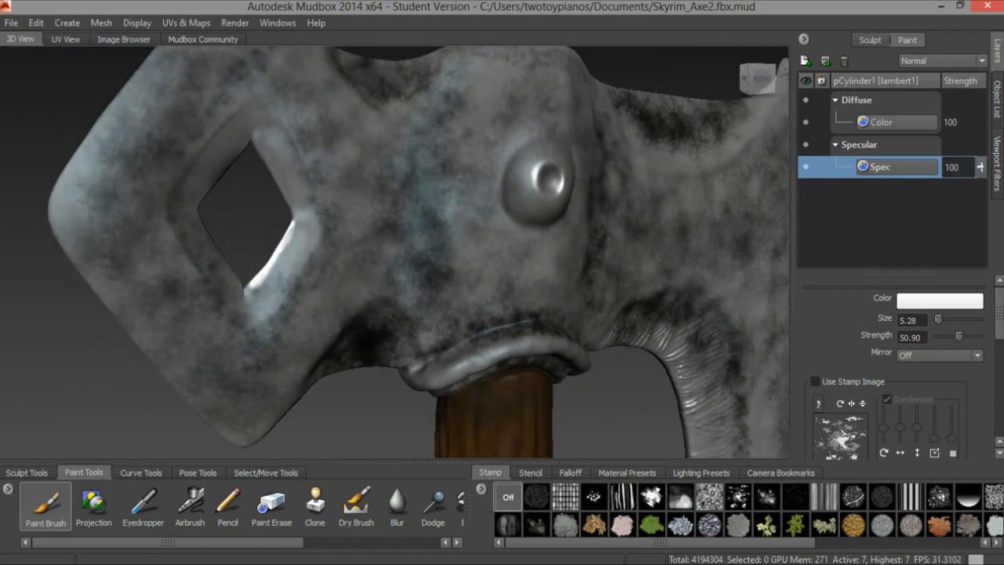
alt+drag(578, 129, 351, 196)
alt+middle_drag(351, 196, 372, 190)
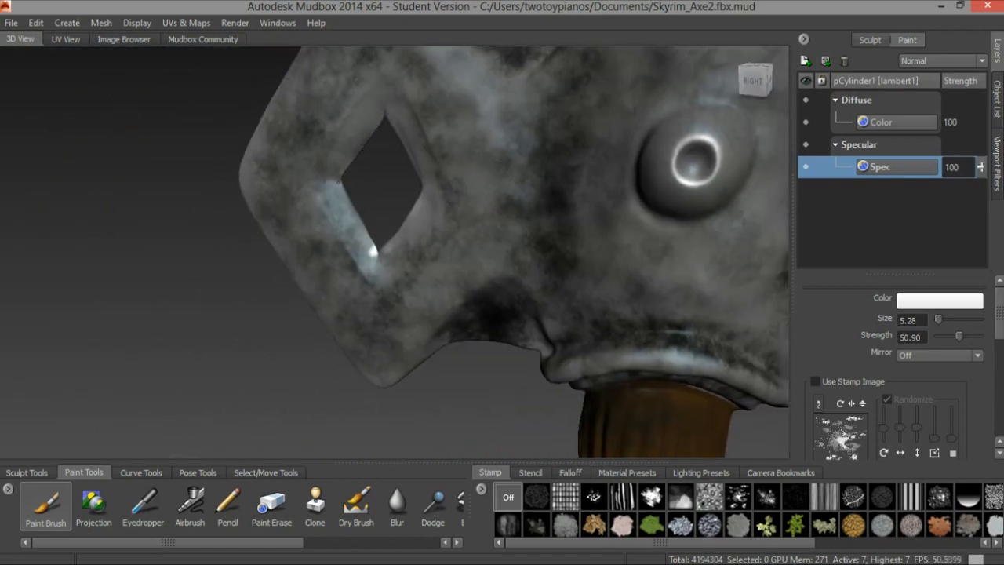
mouse_move(373, 190)
alt+mouse_down()
mouse_move(381, 139)
mouse_move(425, 185)
alt+mouse_up()
mouse_move(404, 116)
alt+mouse_down()
mouse_move(406, 213)
mouse_move(234, 201)
mouse_move(290, 261)
alt+mouse_up()
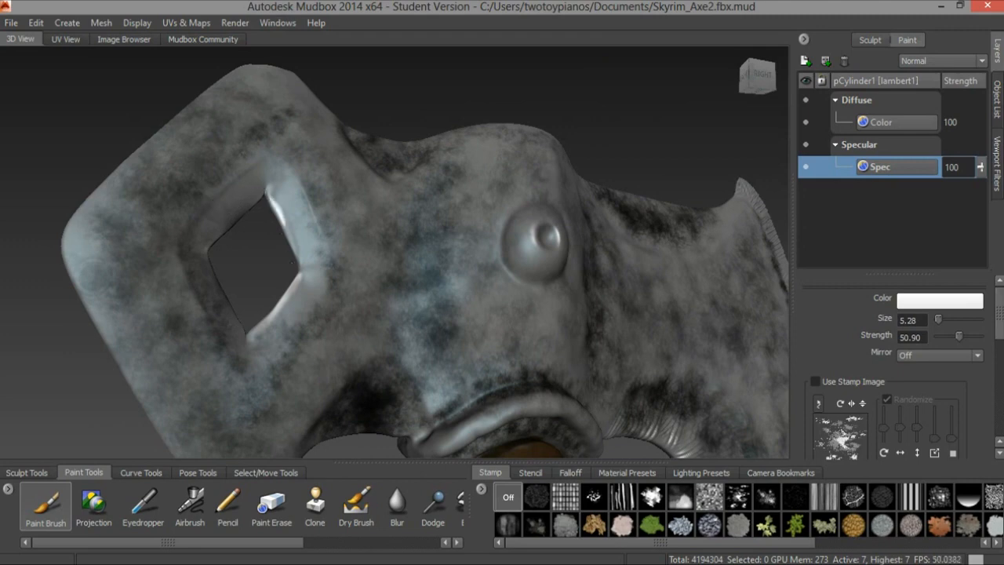
drag(279, 218, 298, 270)
mouse_move(322, 200)
alt+mouse_down()
mouse_move(523, 160)
mouse_move(496, 216)
mouse_move(272, 167)
alt+mouse_up()
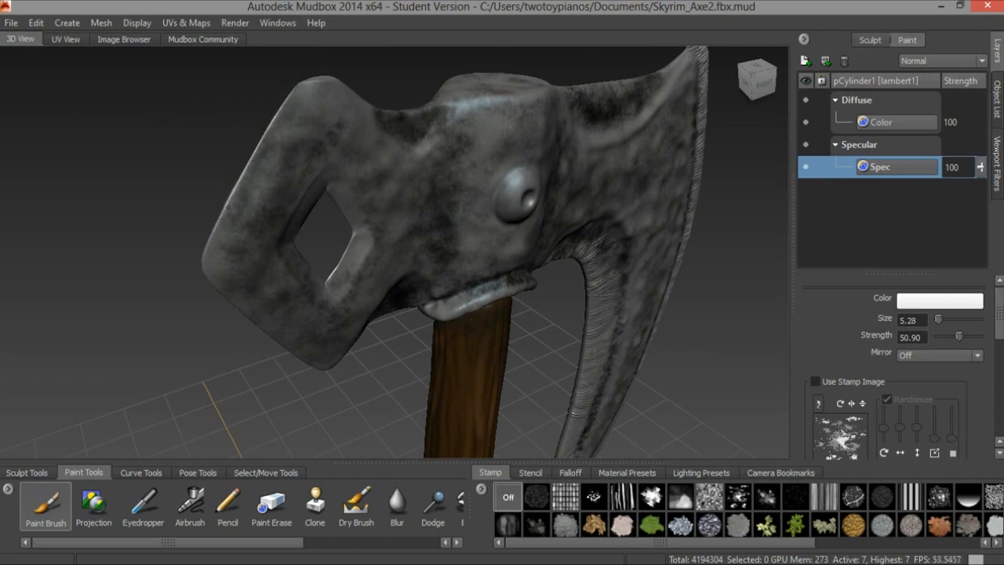
- Enlarge the brush to 8.94 and paint white specular along the outer rear edge of the diamond-shaped back piece
mouse_move(322, 205)
alt+mouse_down()
mouse_move(220, 210)
mouse_move(236, 210)
mouse_move(241, 250)
alt+mouse_up()
drag(222, 206, 281, 324)
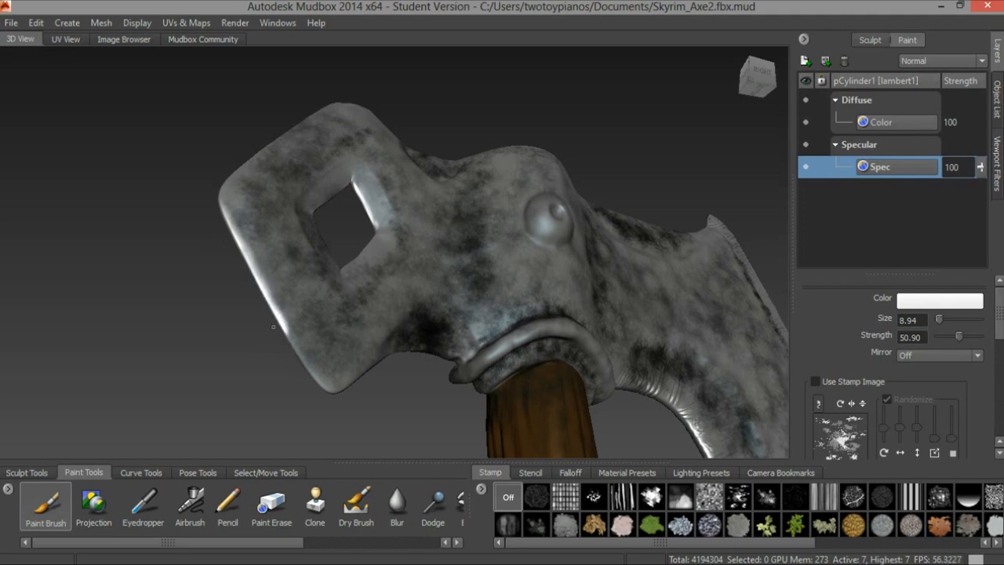
mouse_move(284, 330)
mouse_down()
mouse_move(558, 192)
mouse_move(447, 365)
mouse_up()
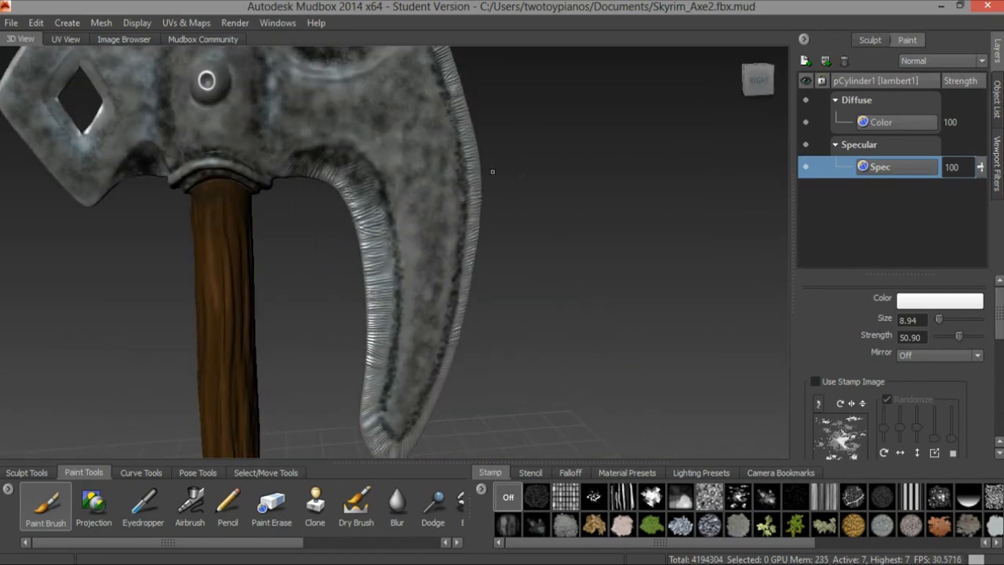
- Paint a white specular highlight along the right blade face's inner ridge, from the upper curve down toward the tip
drag(350, 140, 378, 156)
drag(403, 276, 402, 220)
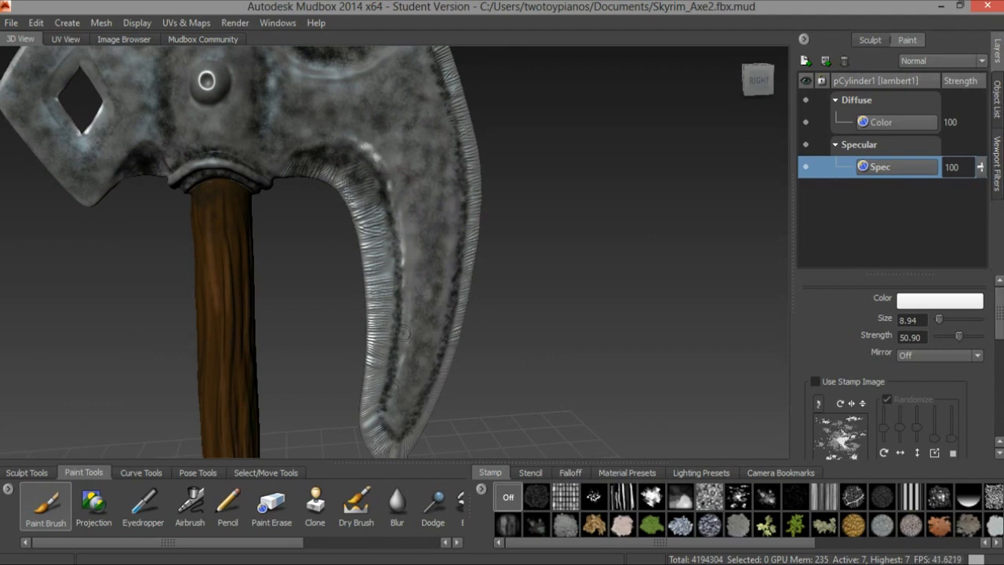
alt+drag(496, 253, 452, 219)
- Paint a white specular highlight along the right blade face's outer ridge, following the serrated edge down to the tip
mouse_move(410, 57)
mouse_down()
mouse_move(447, 225)
mouse_move(479, 193)
mouse_up()
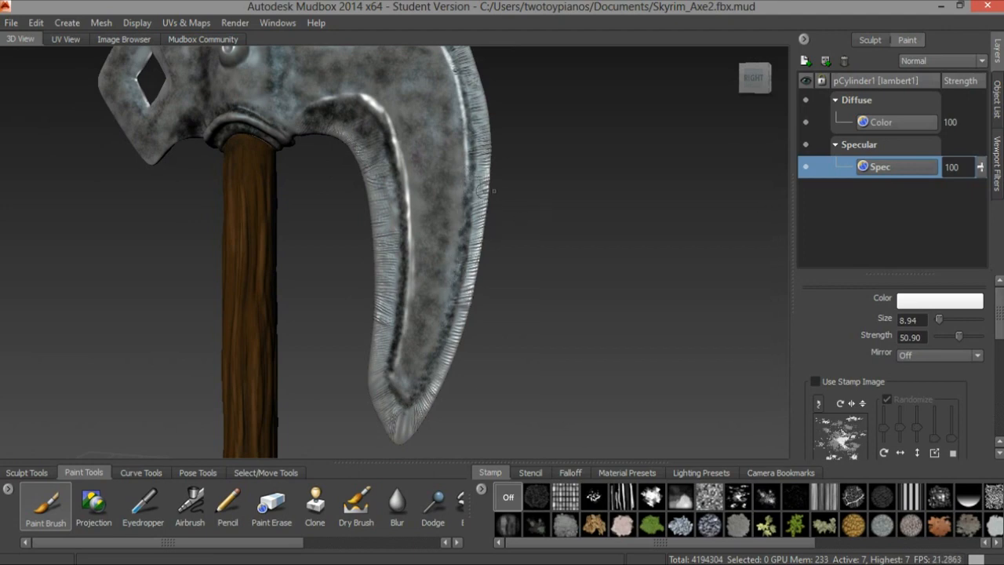
alt+right_drag(458, 193, 493, 165)
mouse_move(493, 164)
alt+middle_down()
mouse_move(497, 109)
mouse_move(488, 157)
alt+middle_up()
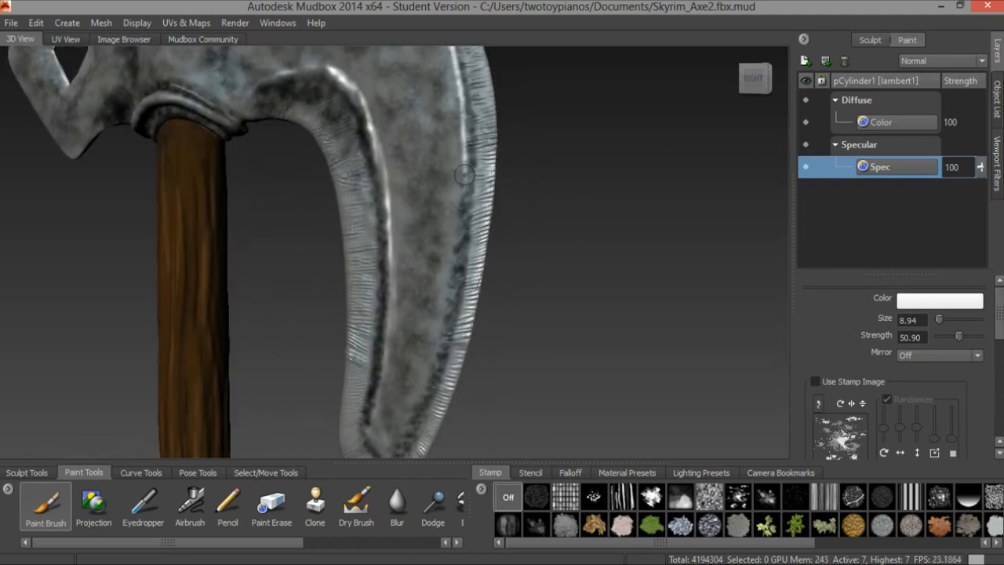
alt+middle_drag(468, 162, 460, 118)
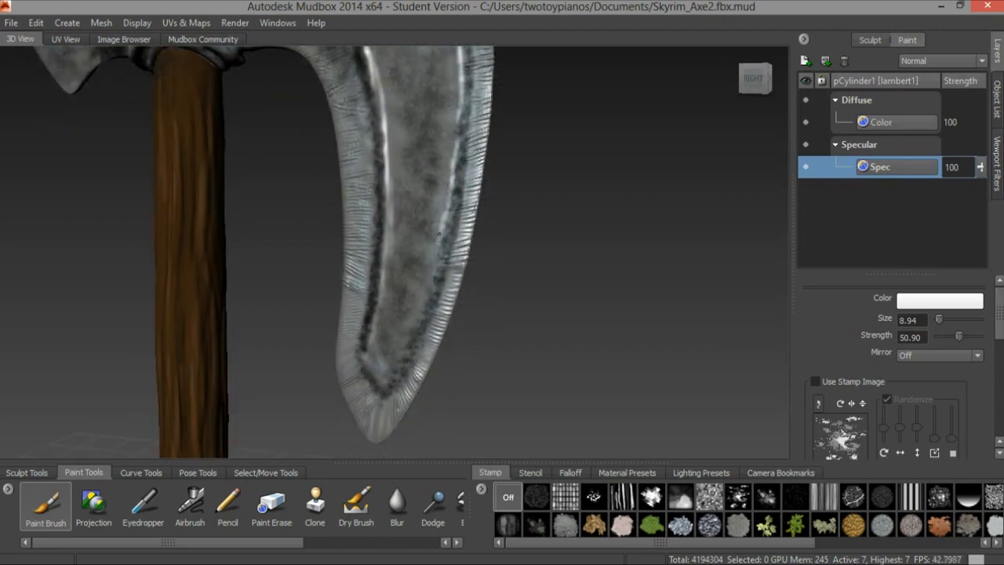
drag(445, 224, 422, 308)
drag(432, 267, 406, 333)
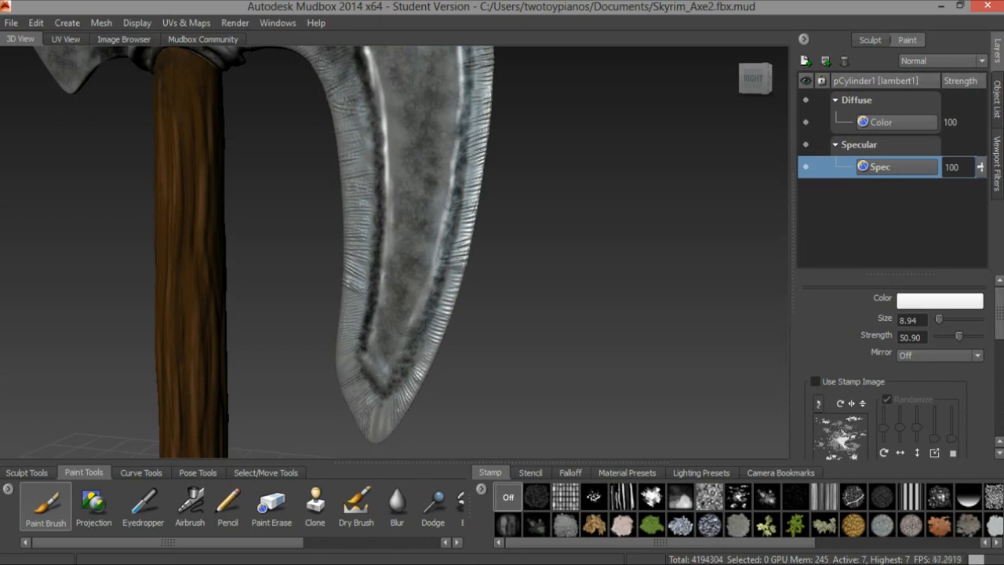
- Paint a white specular highlight along the right blade face's upper ridge, from the central hub toward the upper corner
alt+right_drag(500, 142, 472, 85)
alt+middle_drag(472, 84, 507, 224)
mouse_move(506, 224)
alt+mouse_down()
mouse_move(590, 214)
mouse_move(512, 220)
mouse_move(480, 210)
alt+mouse_up()
mouse_move(314, 149)
mouse_down()
mouse_move(362, 158)
mouse_move(438, 111)
mouse_up()
alt+middle_drag(404, 139, 620, 122)
mouse_move(384, 153)
alt+mouse_down()
mouse_move(486, 149)
mouse_move(312, 151)
mouse_move(543, 159)
mouse_move(549, 182)
mouse_move(580, 175)
alt+mouse_up()
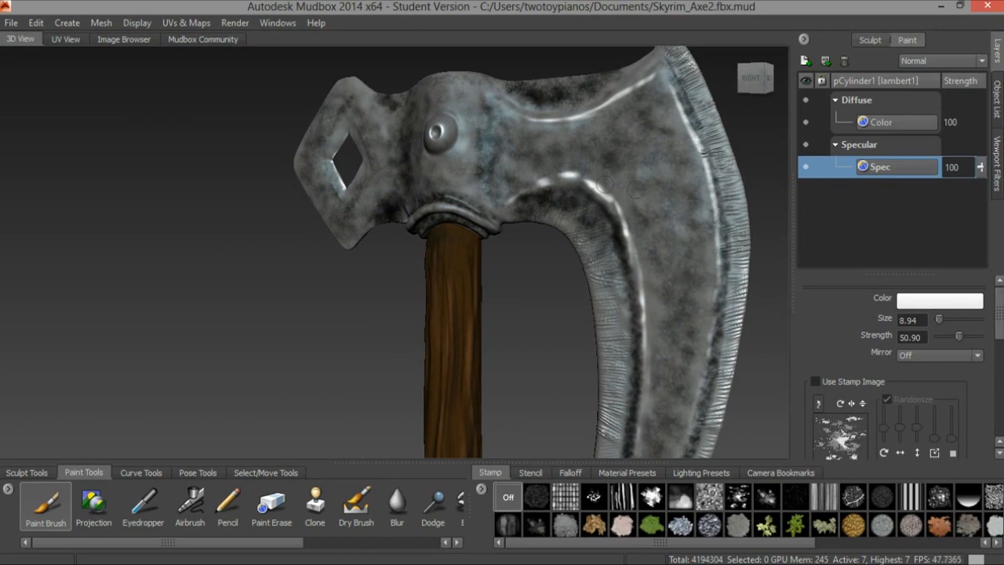
- Paint white specular highlights along the left blade face's upper ridge and its inner curved ridge
alt+drag(644, 165, 418, 174)
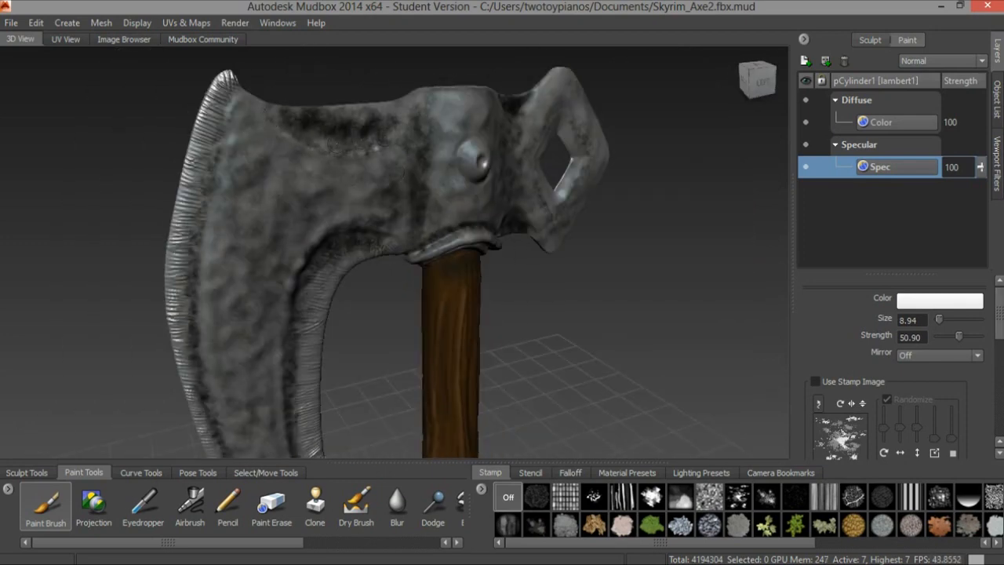
drag(357, 152, 400, 131)
alt+middle_drag(333, 266, 380, 126)
mouse_move(381, 125)
alt+mouse_down()
mouse_move(345, 118)
mouse_move(292, 153)
mouse_move(292, 227)
alt+mouse_up()
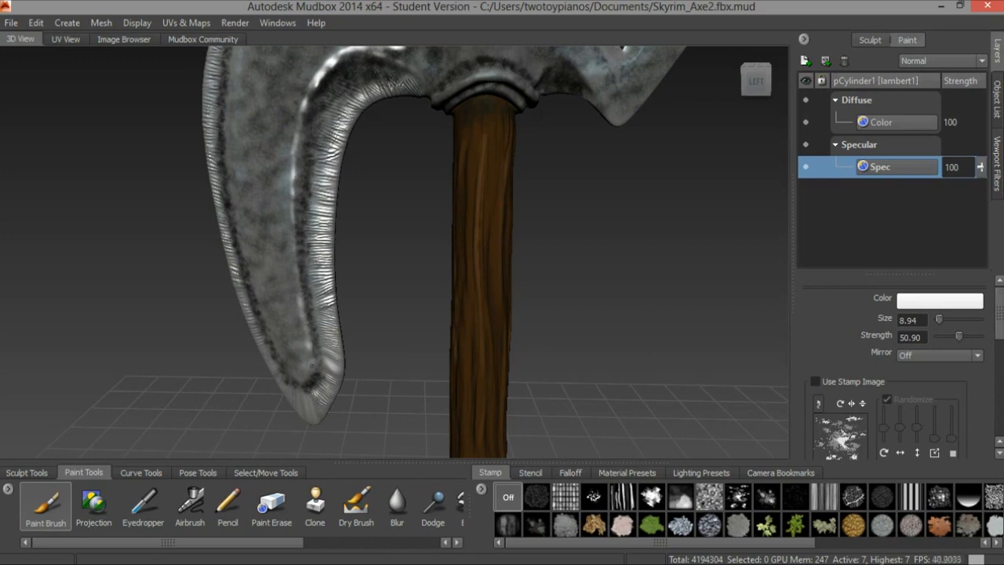
- Paint a white specular highlight down the left blade face's outer ridge from the upper corner to the tip
alt+drag(294, 359, 395, 156)
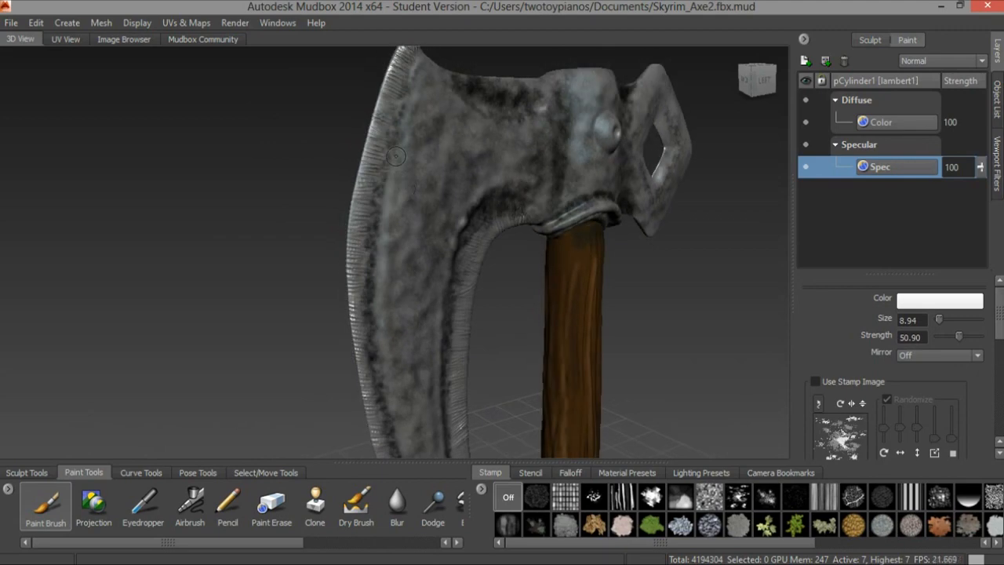
drag(411, 92, 384, 279)
alt+middle_drag(391, 244, 380, 136)
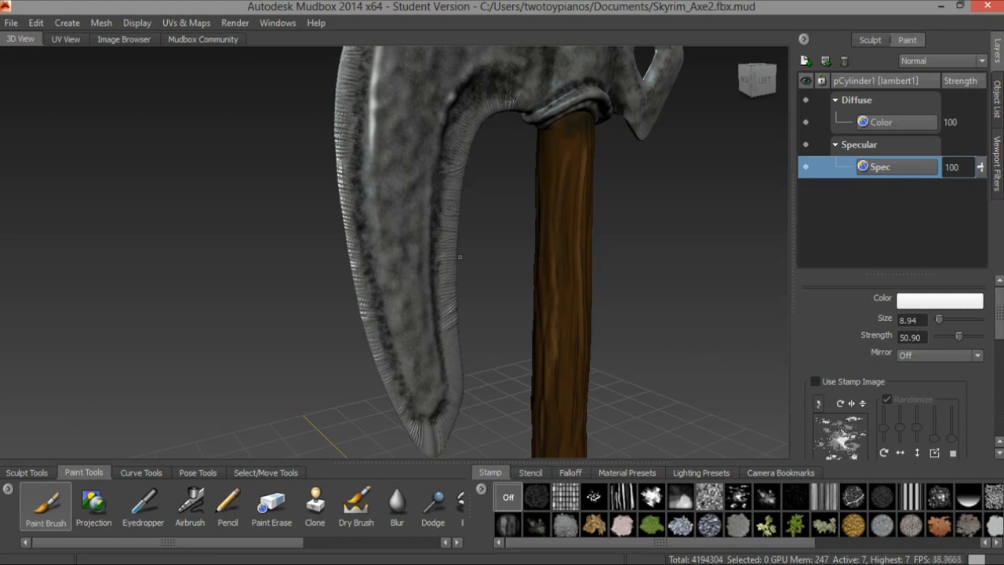
alt+drag(460, 256, 443, 230)
drag(391, 271, 412, 371)
- Switch the brush colour to black and thin the left blade's outer and inner ridge highlights
alt+right_drag(630, 230, 517, 259)
alt+drag(517, 259, 704, 145)
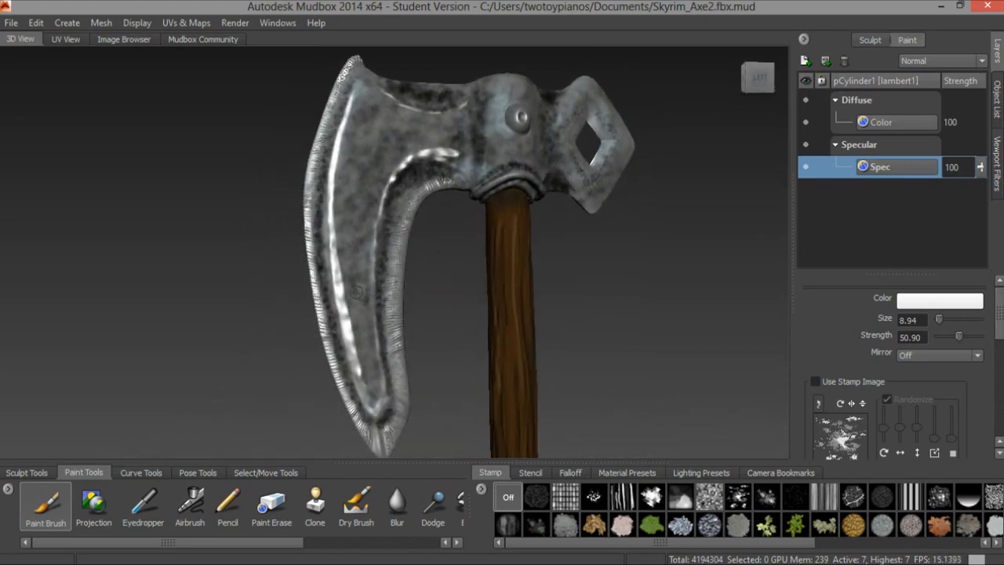
click(940, 300)
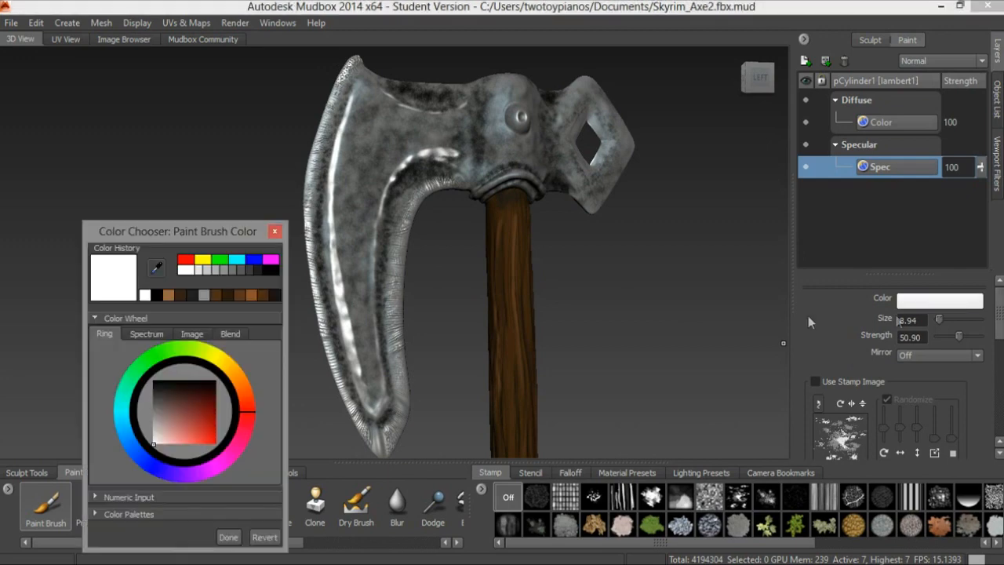
click(274, 269)
click(275, 231)
drag(337, 253, 355, 366)
drag(341, 282, 358, 361)
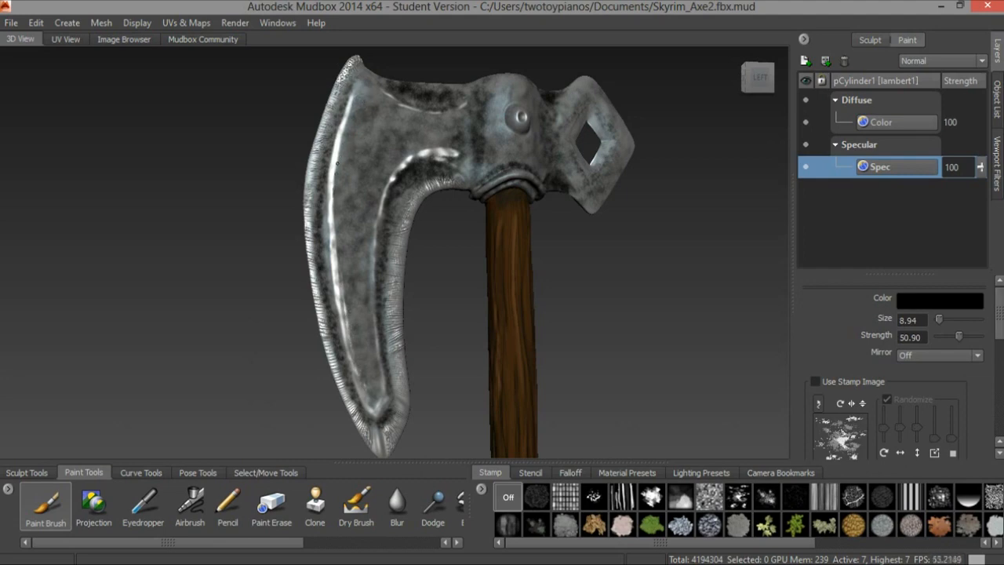
mouse_move(338, 246)
mouse_down()
mouse_move(347, 325)
mouse_move(333, 213)
mouse_up()
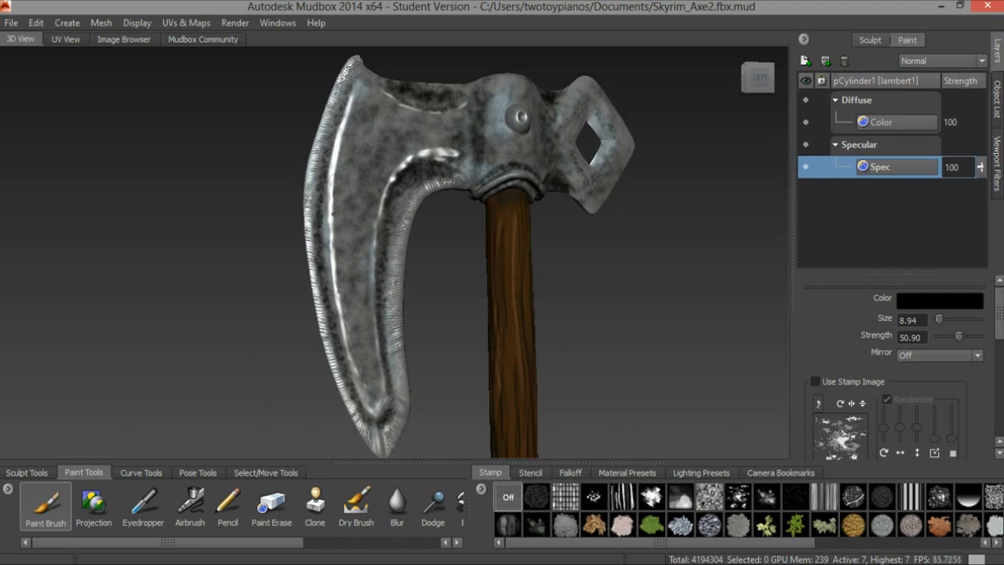
mouse_move(451, 152)
mouse_down()
mouse_move(432, 149)
mouse_move(549, 161)
mouse_move(594, 180)
mouse_move(541, 181)
mouse_move(579, 166)
mouse_move(485, 162)
mouse_move(552, 206)
mouse_move(455, 184)
mouse_move(473, 145)
mouse_move(502, 197)
mouse_up()
- Set the brush colour back to white and paint specular highlights on the central hub's top rim and the back piece's upper corner
alt+middle_drag(502, 196, 527, 219)
alt+drag(527, 219, 475, 222)
alt+middle_drag(474, 223, 447, 314)
alt+right_drag(447, 314, 502, 286)
alt+drag(502, 287, 408, 200)
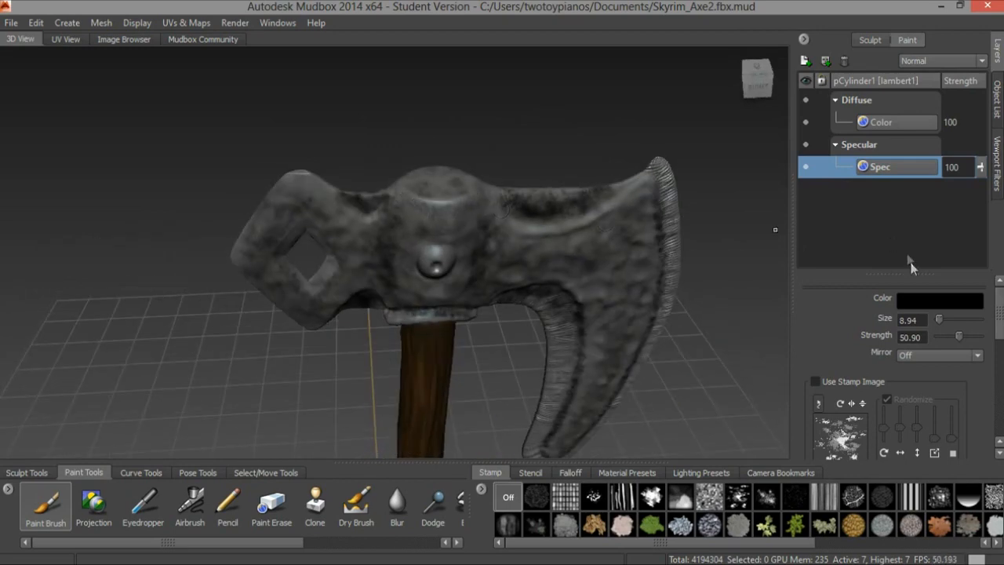
click(917, 301)
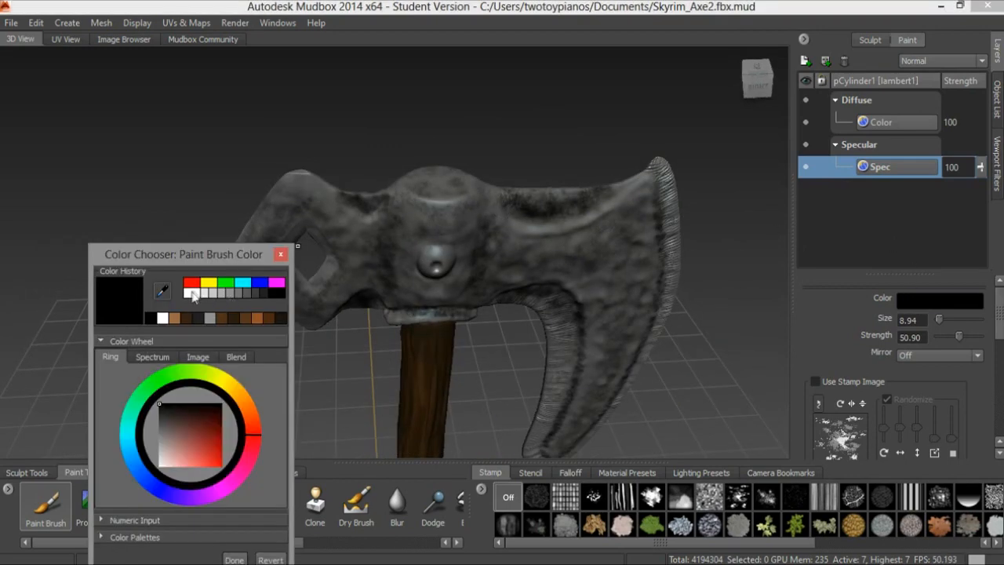
click(191, 293)
click(280, 254)
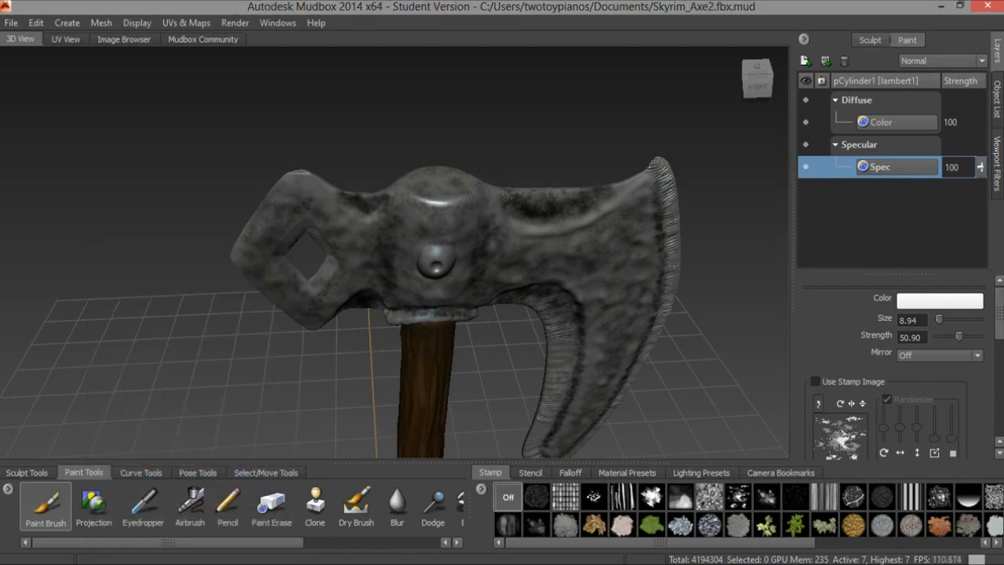
alt+drag(212, 211, 313, 195)
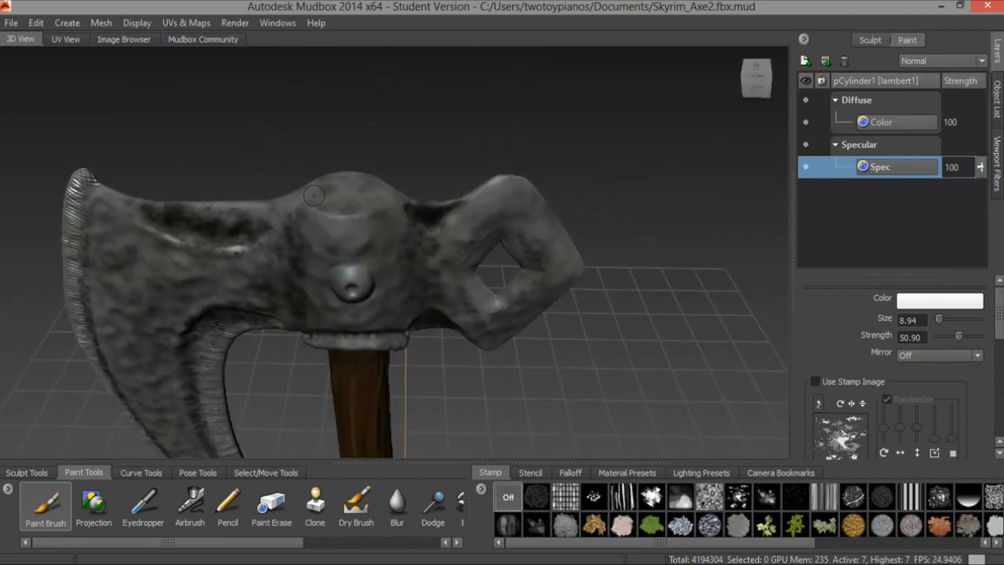
alt+drag(504, 190, 355, 179)
alt+drag(252, 232, 359, 135)
alt+drag(455, 217, 498, 137)
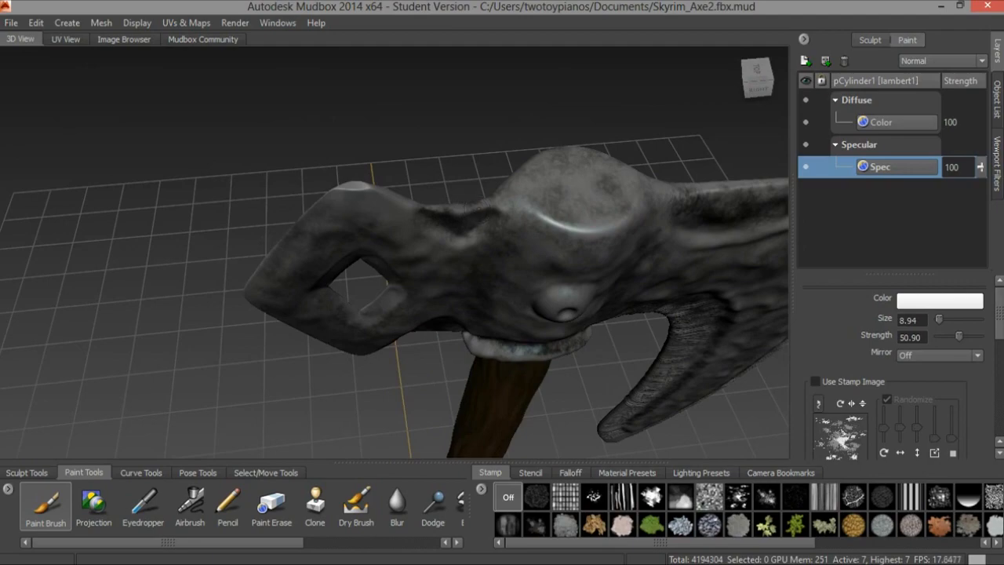
- Paint a white specular highlight along the lower curved ridge between the central hub and the diamond-shaped back piece
alt+drag(457, 193, 484, 156)
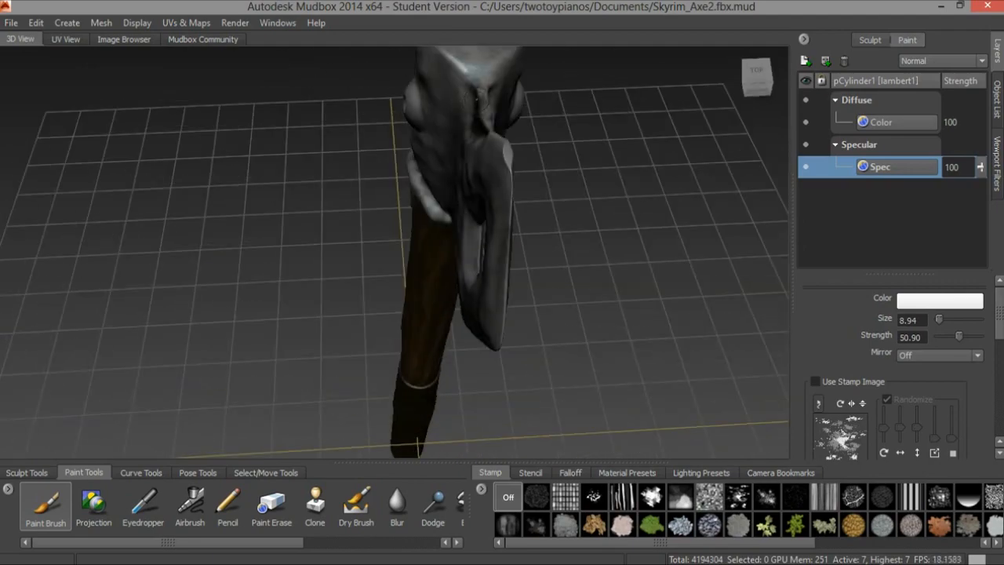
alt+drag(483, 65, 516, 272)
alt+drag(604, 301, 470, 221)
mouse_move(304, 296)
mouse_down()
mouse_move(270, 299)
mouse_move(247, 328)
mouse_up()
key(ctrl+z)
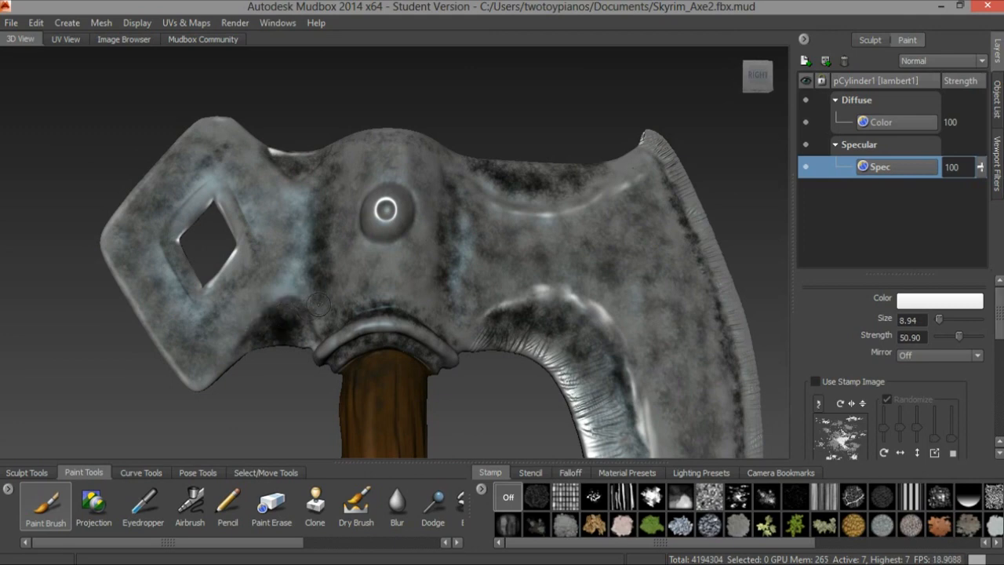
mouse_move(305, 297)
mouse_down()
mouse_move(265, 303)
mouse_move(254, 318)
mouse_up()
mouse_move(377, 265)
alt+mouse_down()
mouse_move(411, 259)
mouse_move(501, 301)
alt+mouse_up()
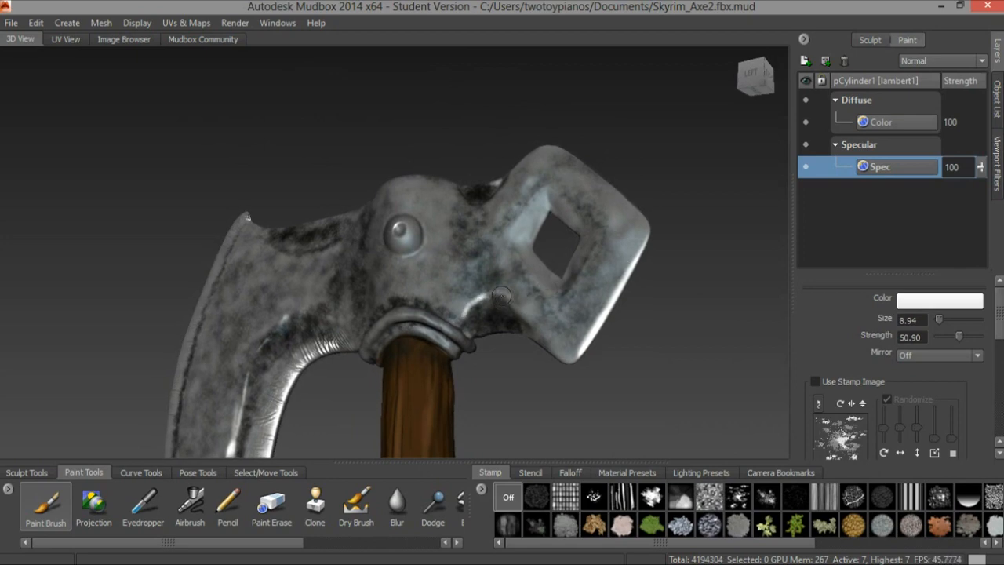
- Examine the axe head, blade and handle from both sides and at full length to check the specular highlights
alt+right_drag(626, 249, 424, 228)
alt+drag(424, 228, 569, 235)
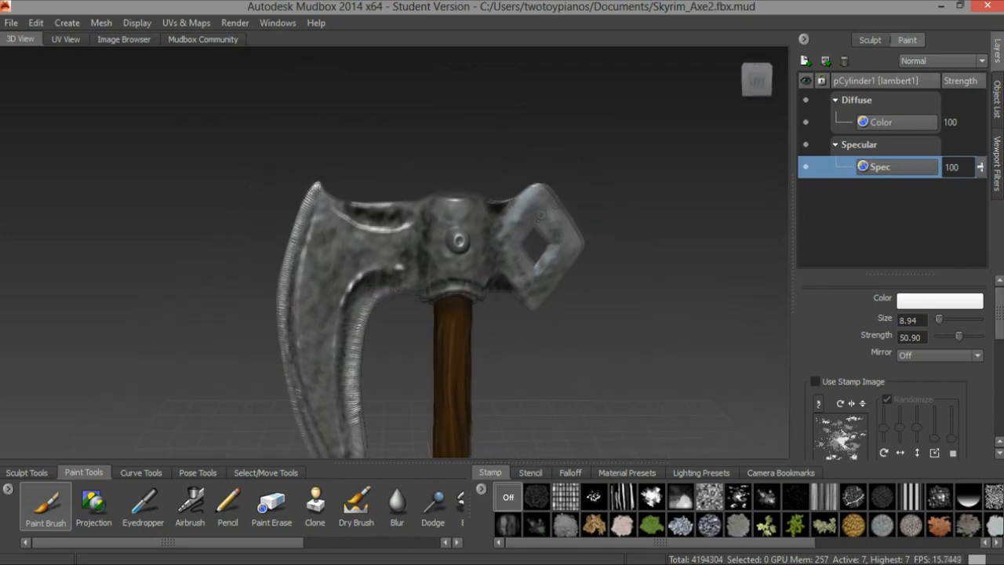
alt+middle_drag(581, 240, 569, 185)
alt+drag(588, 185, 621, 184)
alt+right_drag(620, 184, 534, 247)
alt+drag(524, 258, 682, 249)
alt+middle_drag(529, 370, 602, 191)
mouse_move(602, 191)
alt+mouse_down()
mouse_move(580, 196)
mouse_move(616, 203)
alt+mouse_up()
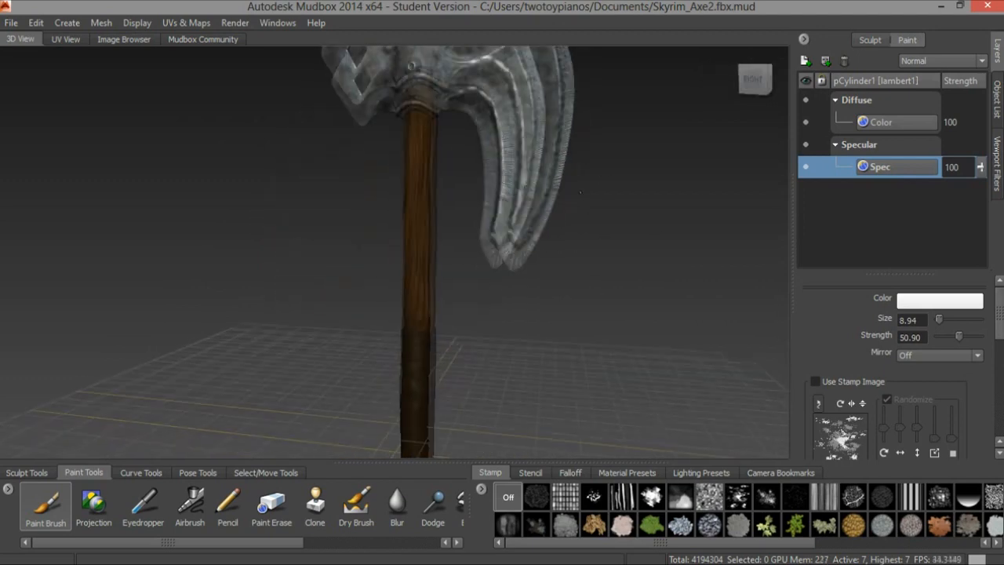
alt+right_drag(616, 203, 524, 196)
alt+drag(524, 196, 511, 170)
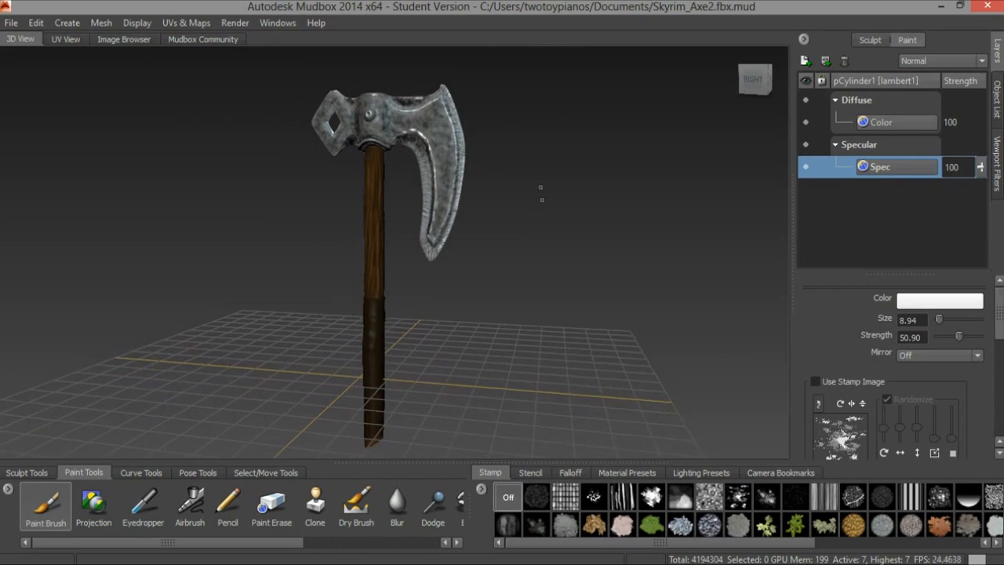